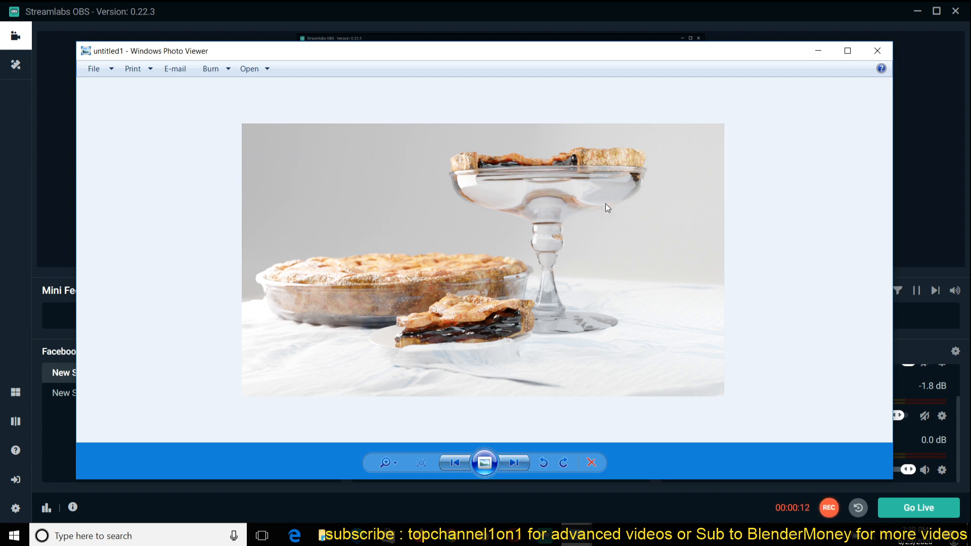
- Browse through the finished pie renders in the photo viewer
{"action": "left_click", "coordinate": [516, 463]}
{"action": "left_click", "coordinate": [515, 463]}
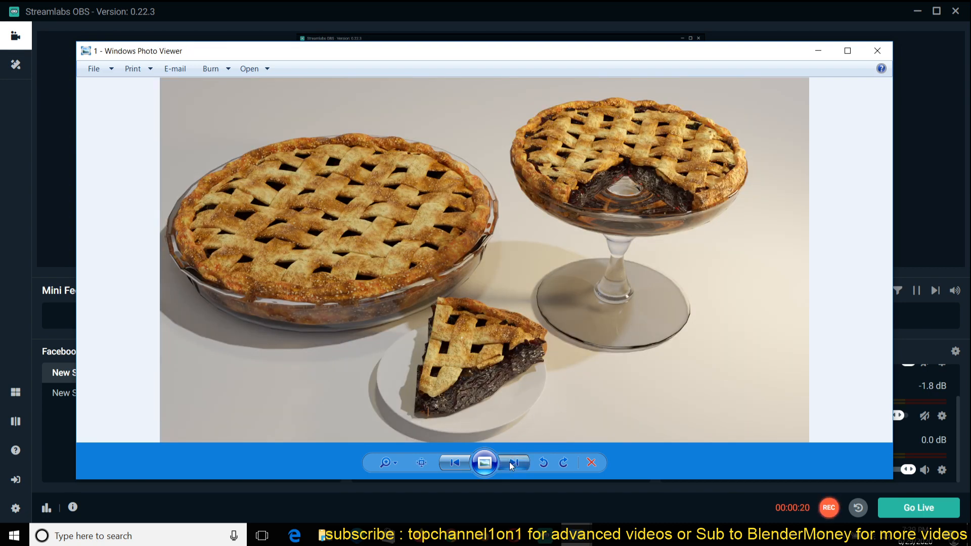
{"action": "left_click", "coordinate": [513, 462]}
{"action": "left_click", "coordinate": [513, 462]}
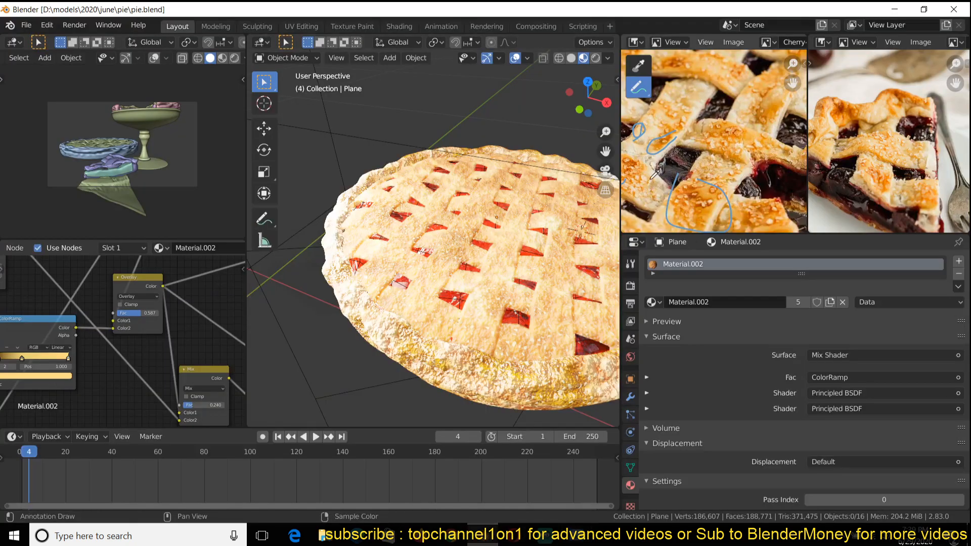
- Switch to Blender and look over the pies, cake stand and slice, glancing briefly at the YouTube channel's videos page
{"action": "scroll", "coordinate": [493, 250], "scroll_direction": "down", "scroll_amount": 3}
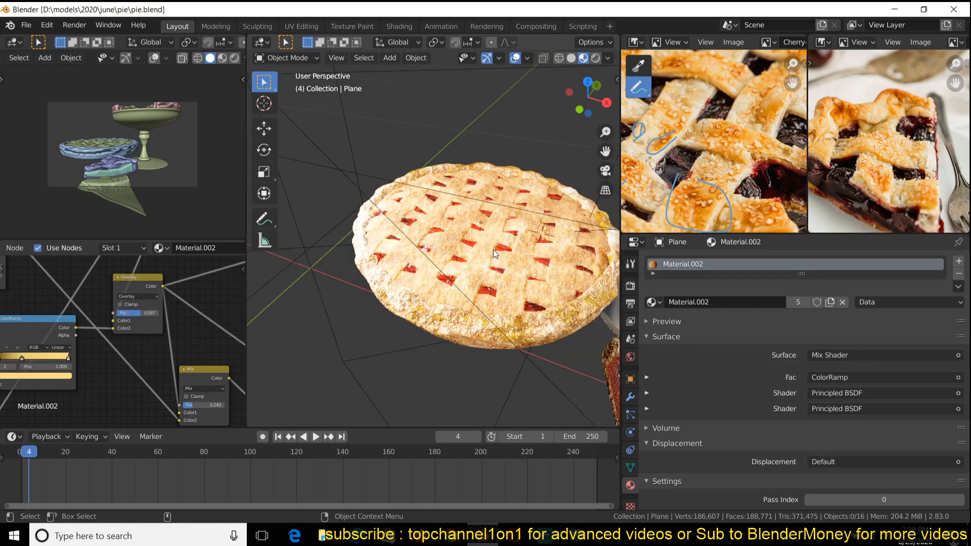
{"action": "middle_click_drag", "start_coordinate": [486, 267], "coordinate": [462, 293]}
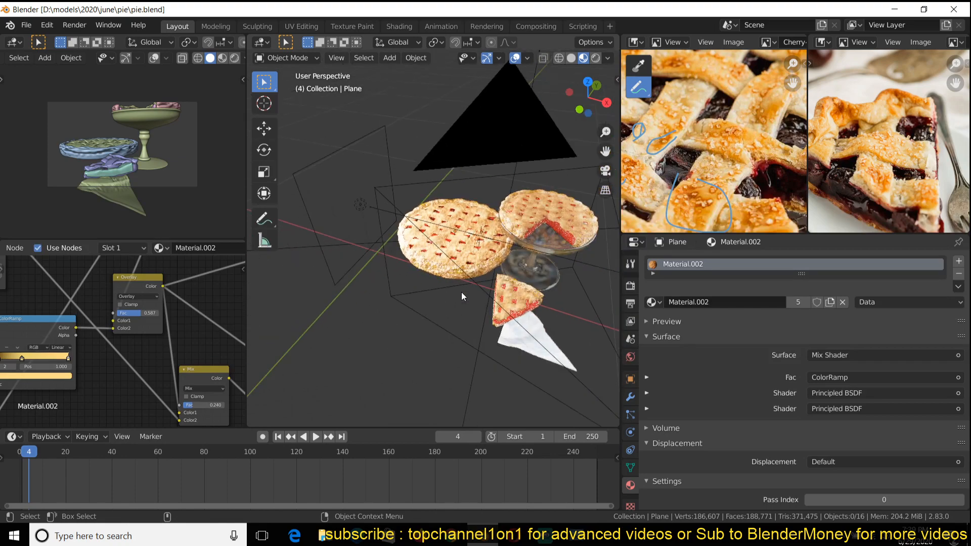
{"action": "scroll", "coordinate": [397, 290], "scroll_direction": "up", "scroll_amount": 2}
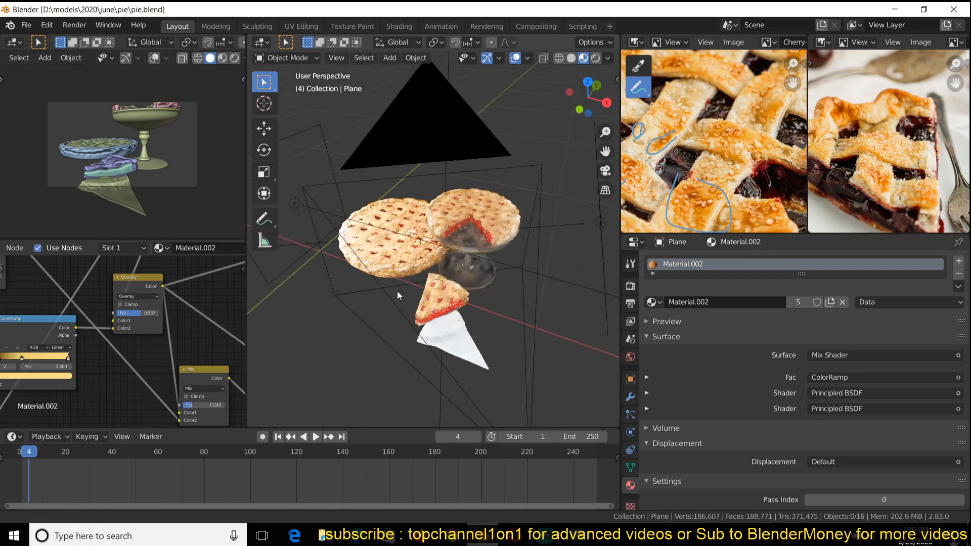
{"action": "scroll", "coordinate": [397, 290], "scroll_direction": "up", "scroll_amount": 2}
{"action": "left_click", "coordinate": [421, 536]}
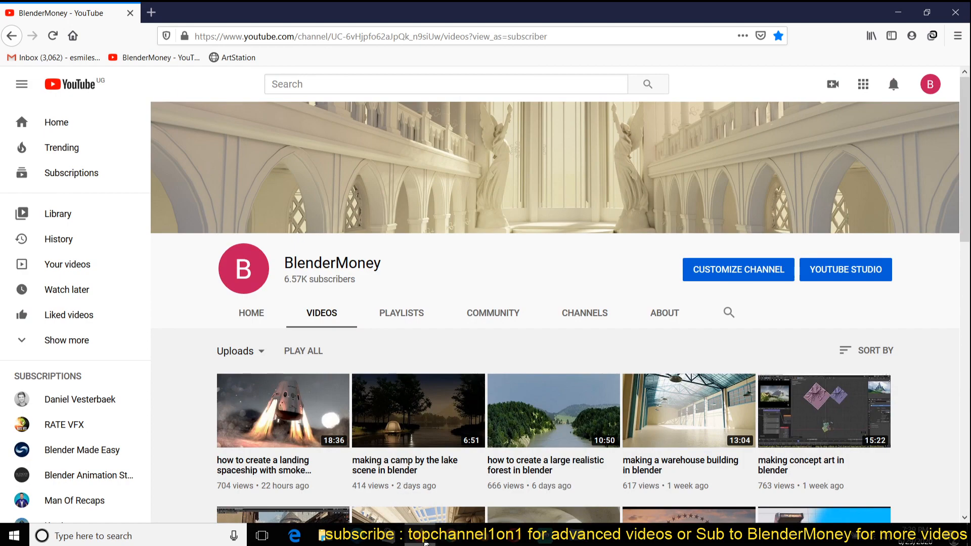
{"action": "left_click", "coordinate": [483, 536]}
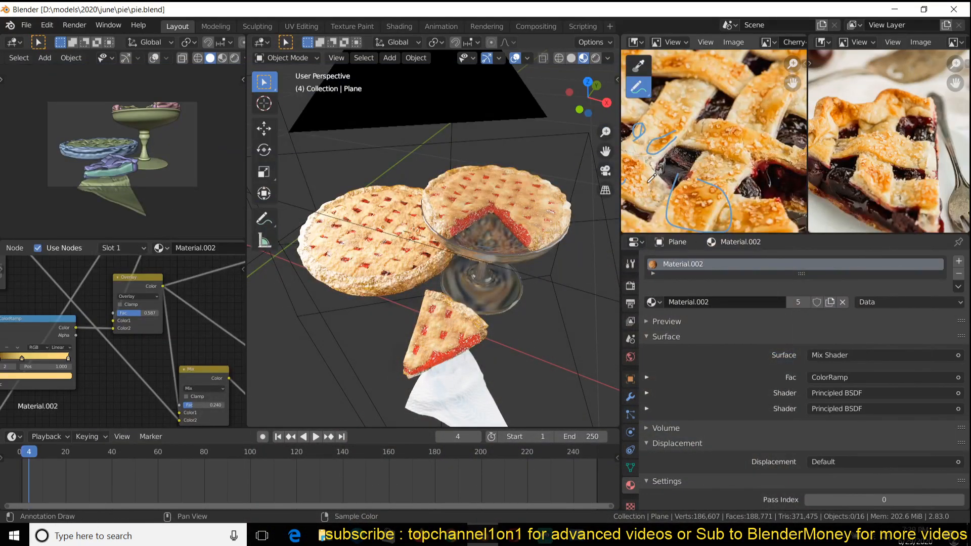
- Undo the blue annotation strokes drawn over the cherry pie reference image
{"action": "scroll", "coordinate": [670, 174], "scroll_direction": "down", "scroll_amount": 3}
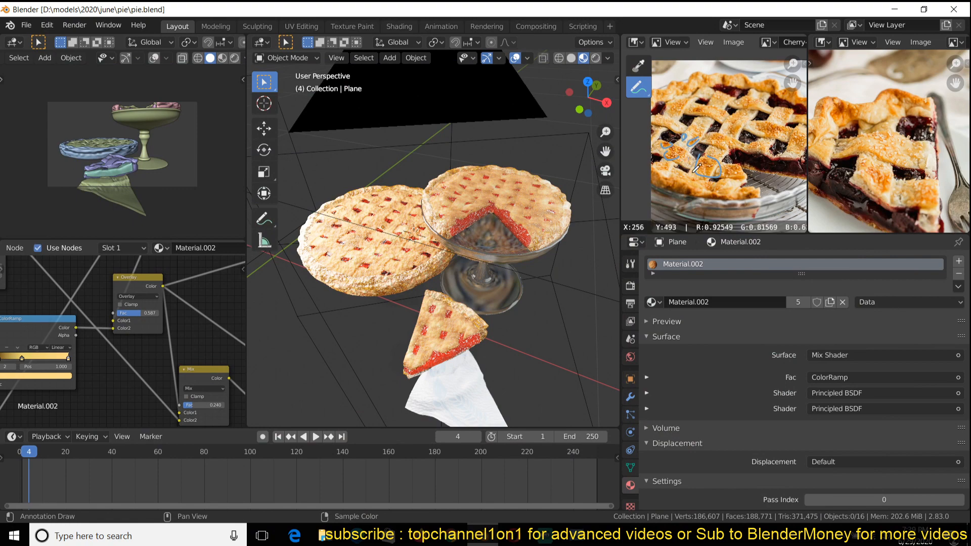
{"action": "key", "text": "ctrl+z"}
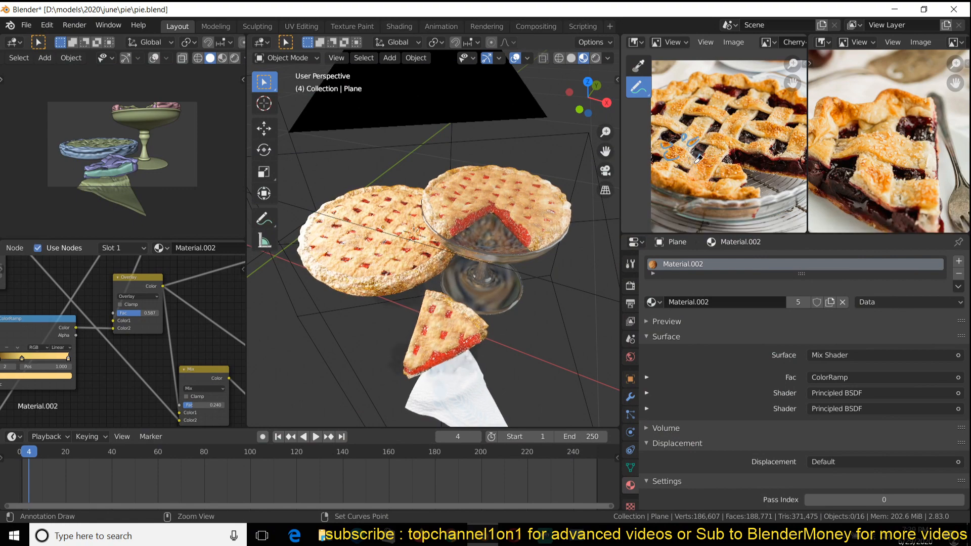
{"action": "key", "text": "ctrl+z"}
- Compare the modelled pie crusts with the untitled1 render and the lattice crust in the cherry pie reference image
{"action": "scroll", "coordinate": [303, 254], "scroll_direction": "up", "scroll_amount": 4}
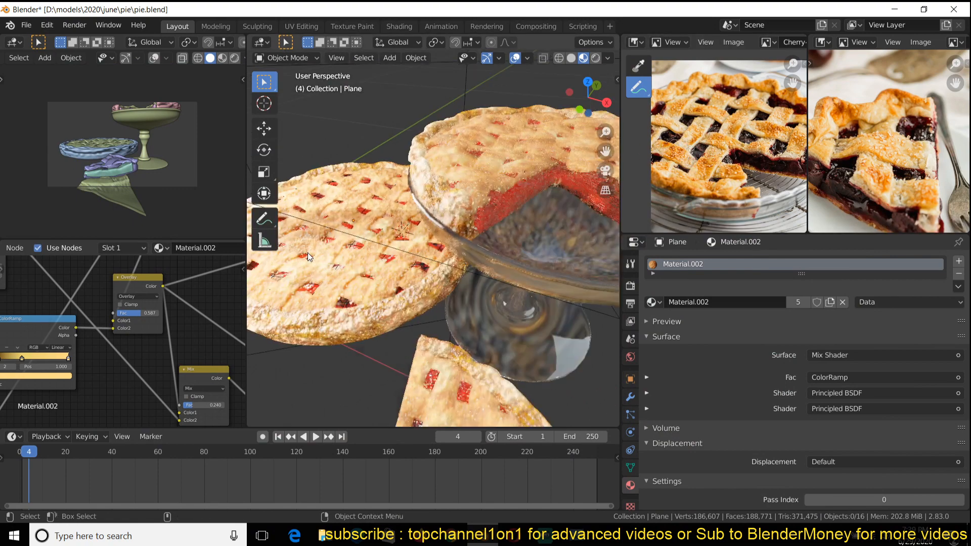
{"action": "scroll", "coordinate": [404, 256], "scroll_direction": "down", "scroll_amount": 4}
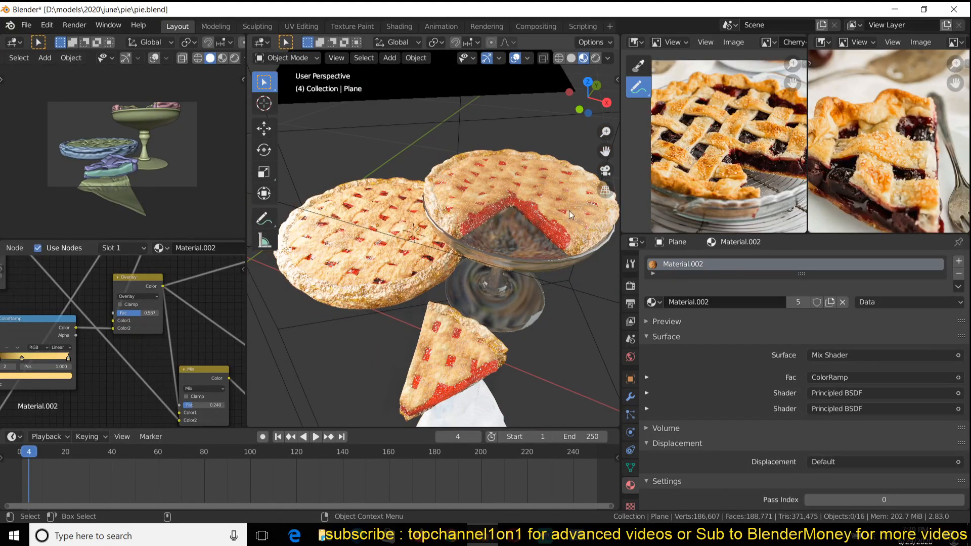
{"action": "mouse_move", "coordinate": [560, 536]}
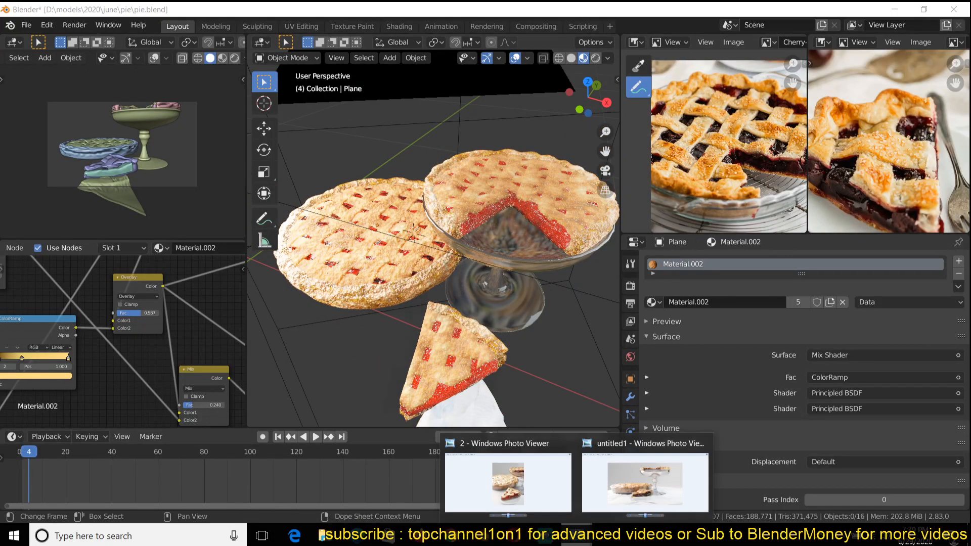
{"action": "left_click", "coordinate": [604, 474]}
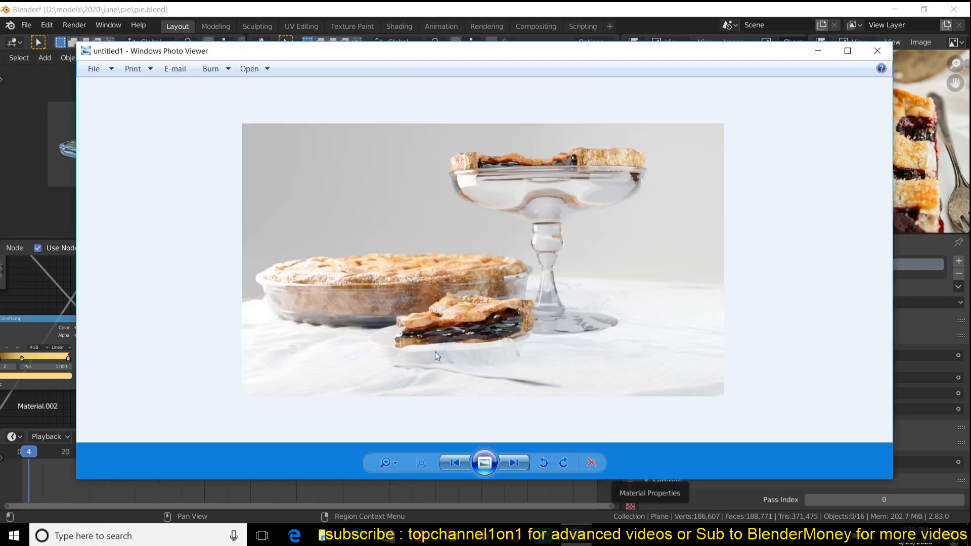
{"action": "left_click", "coordinate": [618, 37]}
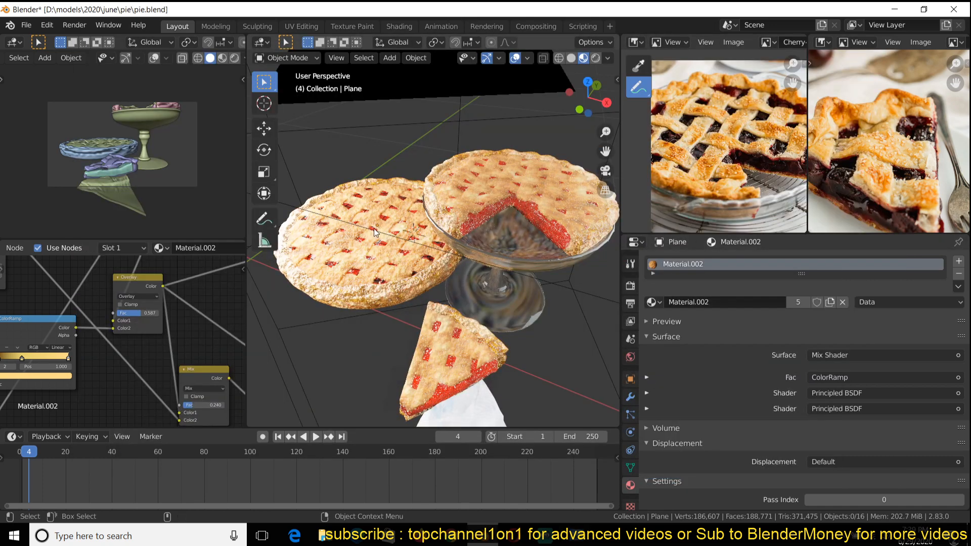
{"action": "middle_click_drag", "start_coordinate": [424, 268], "coordinate": [465, 312], "text": "shift"}
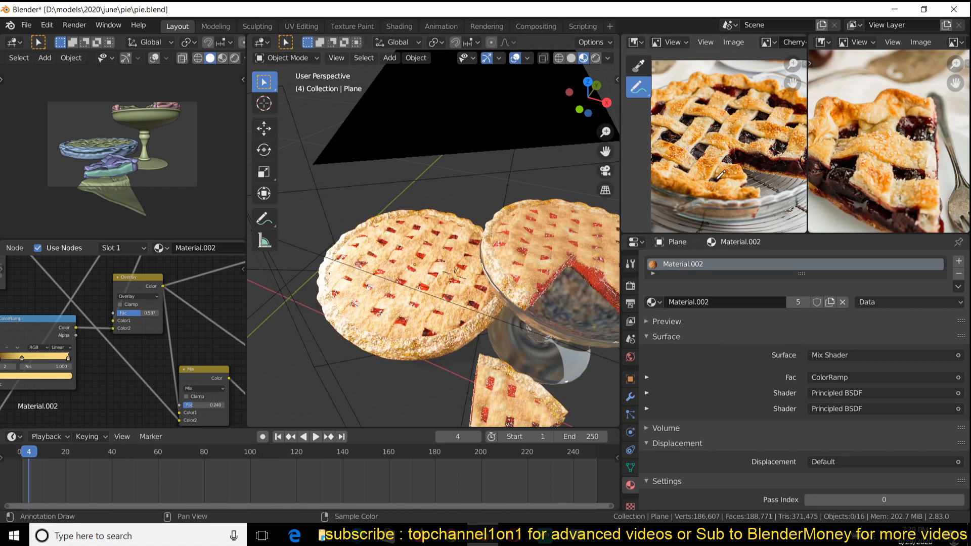
{"action": "scroll", "coordinate": [721, 175], "scroll_direction": "up", "scroll_amount": 3}
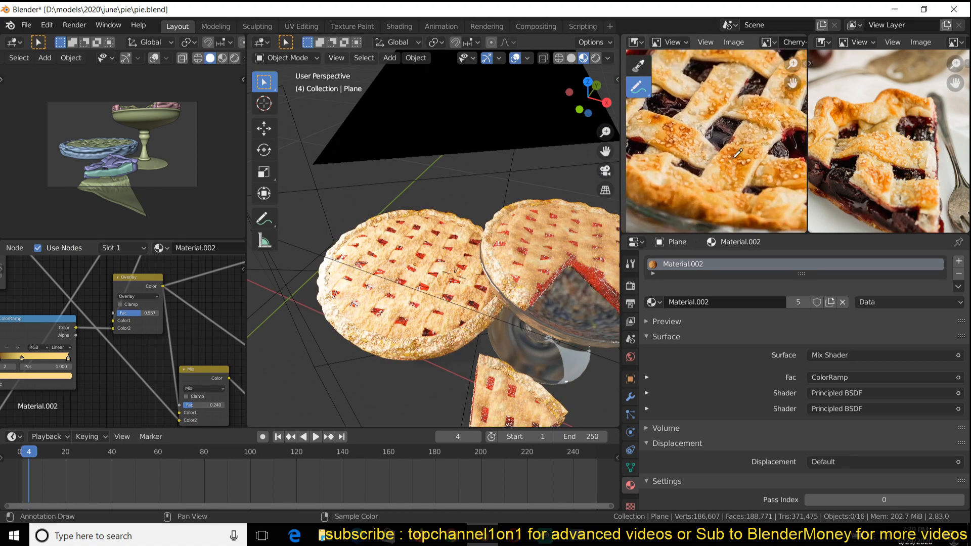
{"action": "middle_click_drag", "start_coordinate": [463, 206], "coordinate": [439, 275], "text": "shift"}
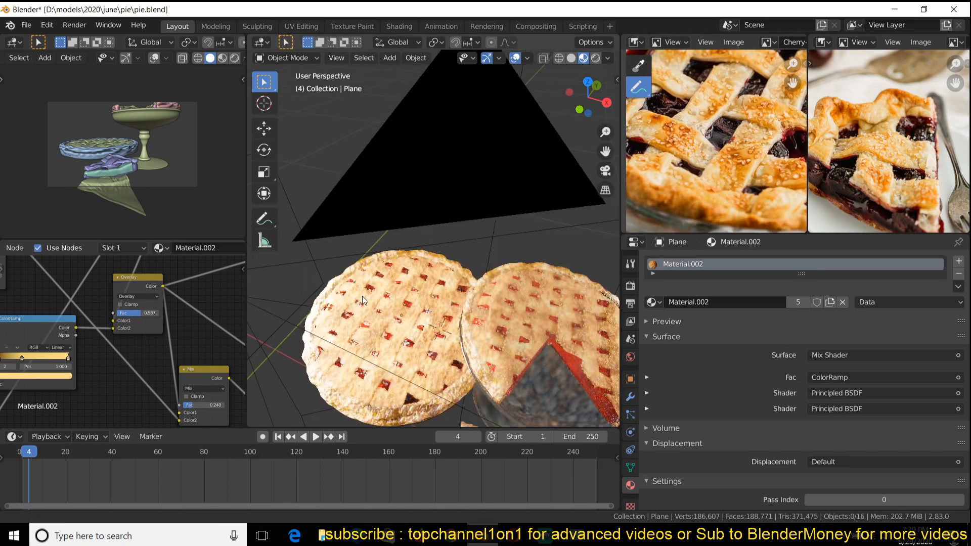
- Switch the main 3D viewport to solid shading and frame the empty area behind the pies
{"action": "key", "text": "z"}
{"action": "left_click", "coordinate": [539, 238]}
{"action": "scroll", "coordinate": [539, 238], "scroll_direction": "down", "scroll_amount": 3}
{"action": "middle_click_drag", "start_coordinate": [539, 238], "coordinate": [508, 313], "text": "shift"}
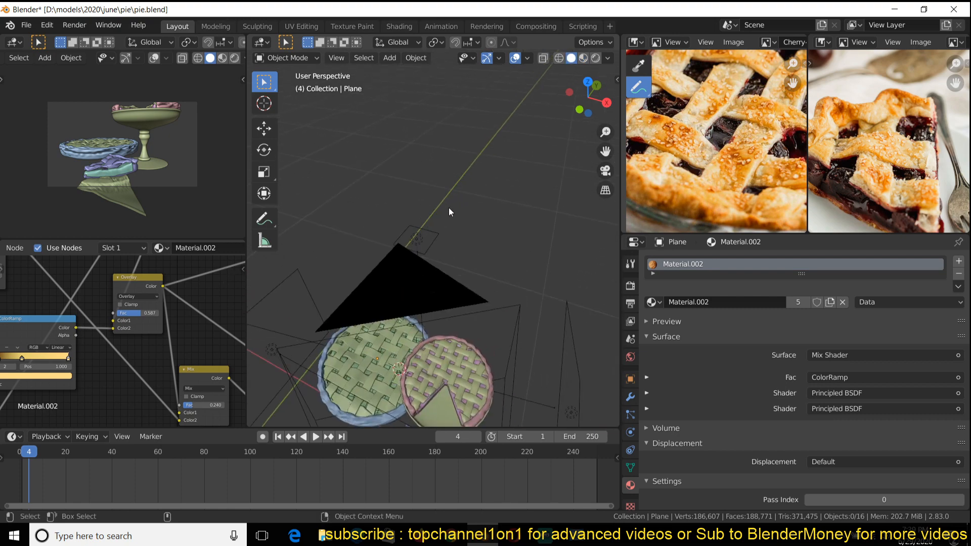
{"action": "middle_click_drag", "start_coordinate": [442, 205], "coordinate": [463, 253]}
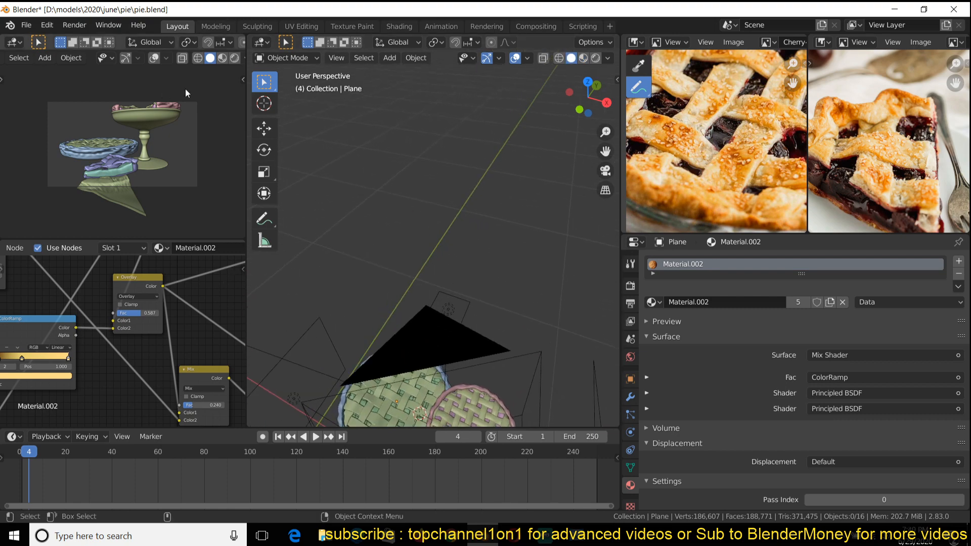
- Add a torus mesh to the scene as a material test object and shade it smooth
{"action": "key", "text": "shift+a"}
{"action": "mouse_move", "coordinate": [390, 173]}
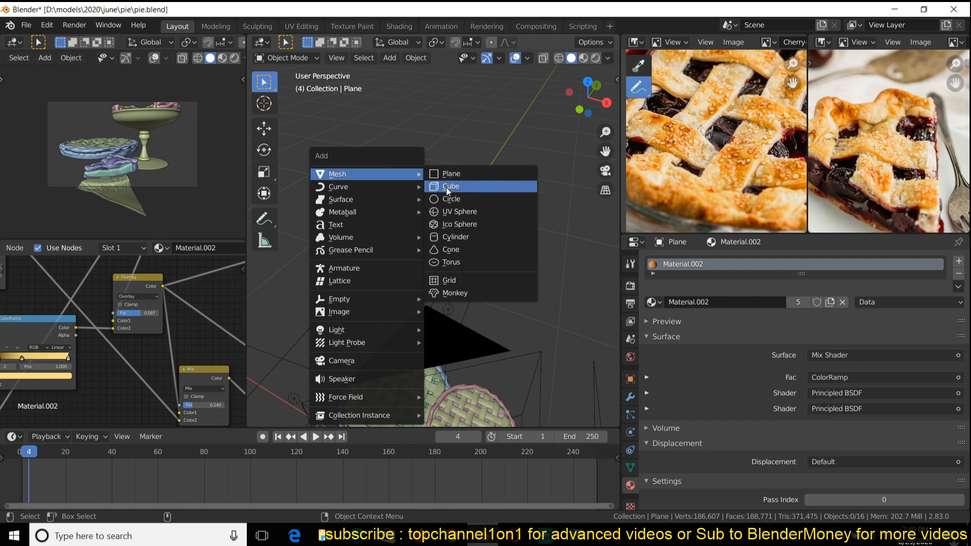
{"action": "left_click", "coordinate": [454, 263]}
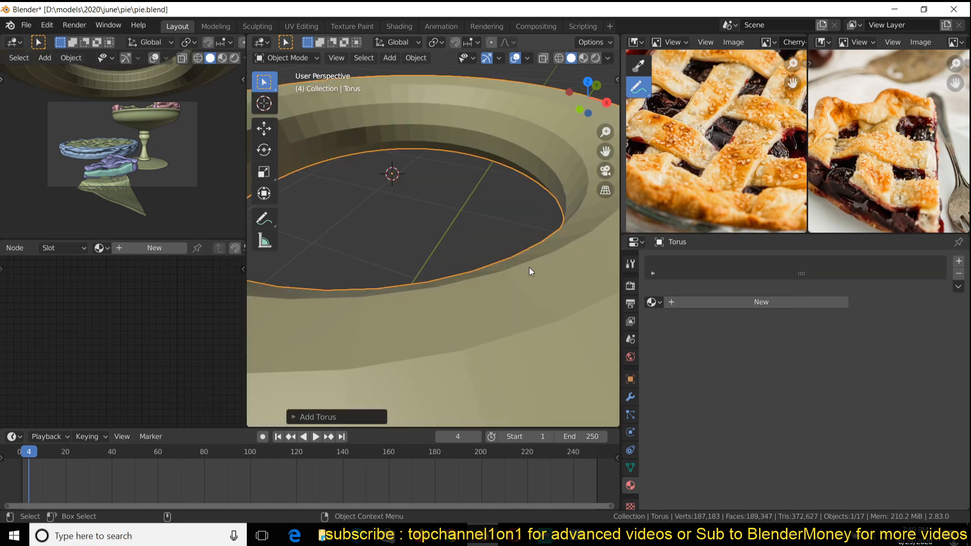
{"action": "scroll", "coordinate": [529, 267], "scroll_direction": "down", "scroll_amount": 5}
{"action": "right_click", "coordinate": [472, 242]}
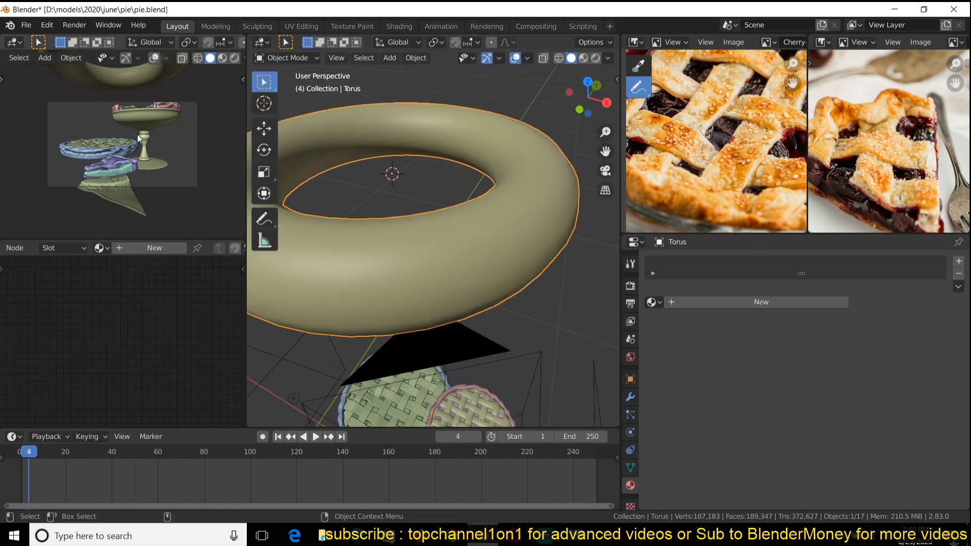
- Show the torus alone in Material Preview shading in the smaller viewport and save the file
{"action": "key", "text": "KP_Divide"}
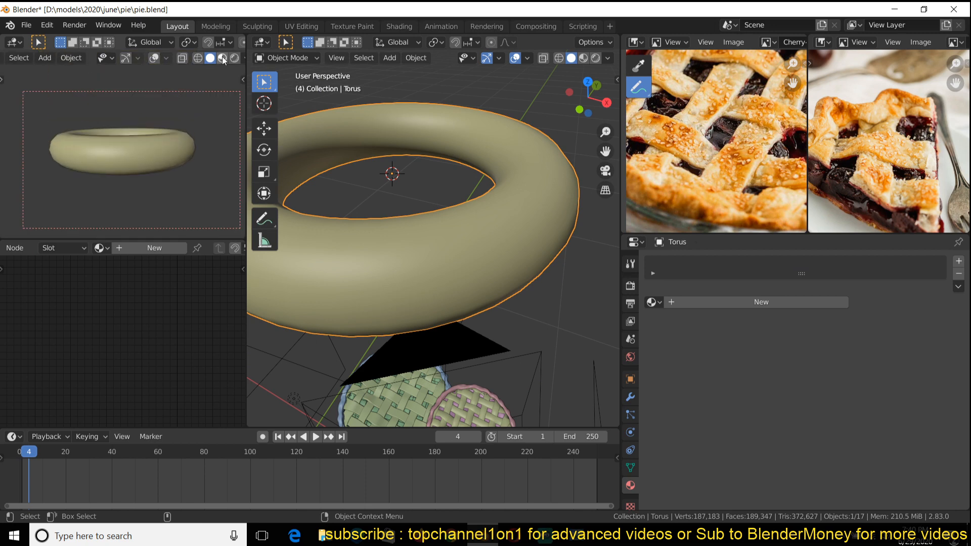
{"action": "left_click", "coordinate": [223, 58]}
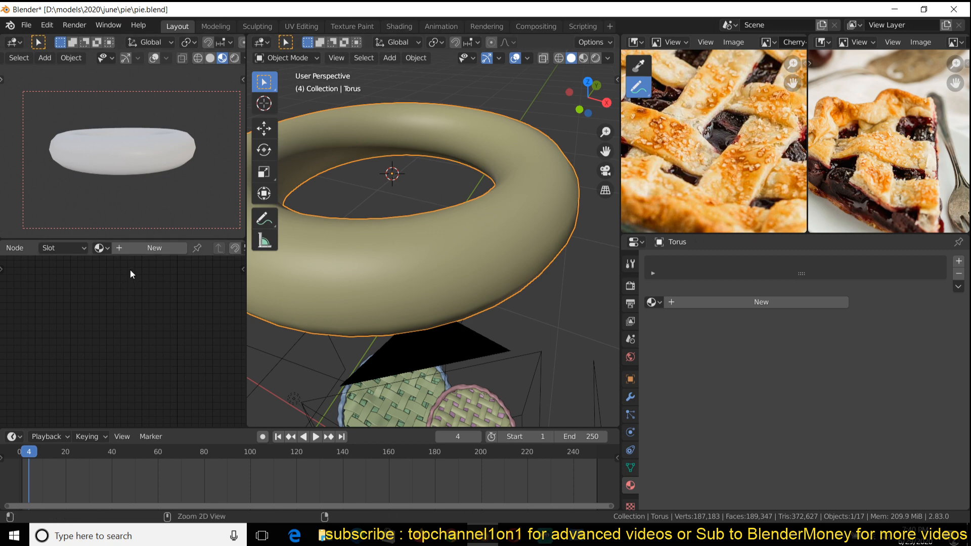
{"action": "key", "text": "ctrl+s"}
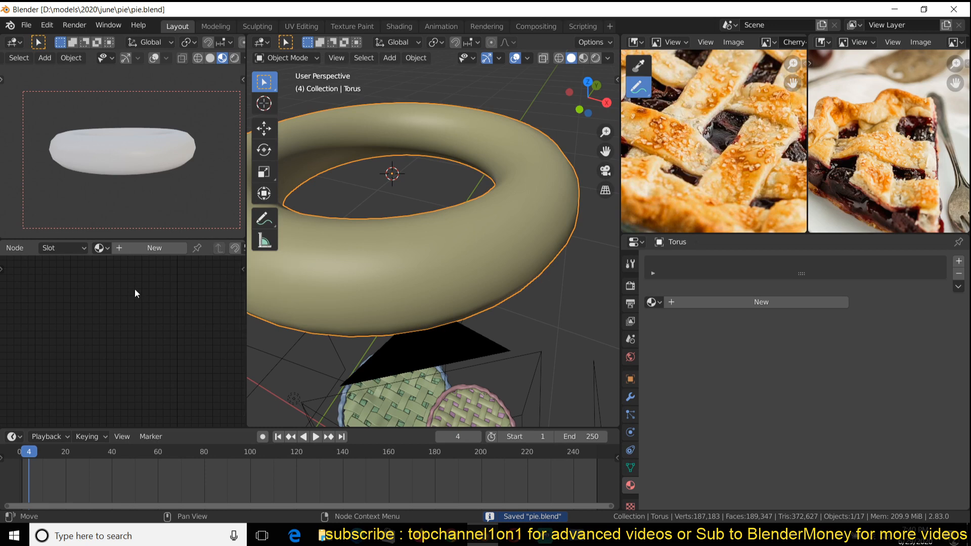
- Create a new material on the torus and bring its shader nodes into view
{"action": "left_click", "coordinate": [152, 250]}
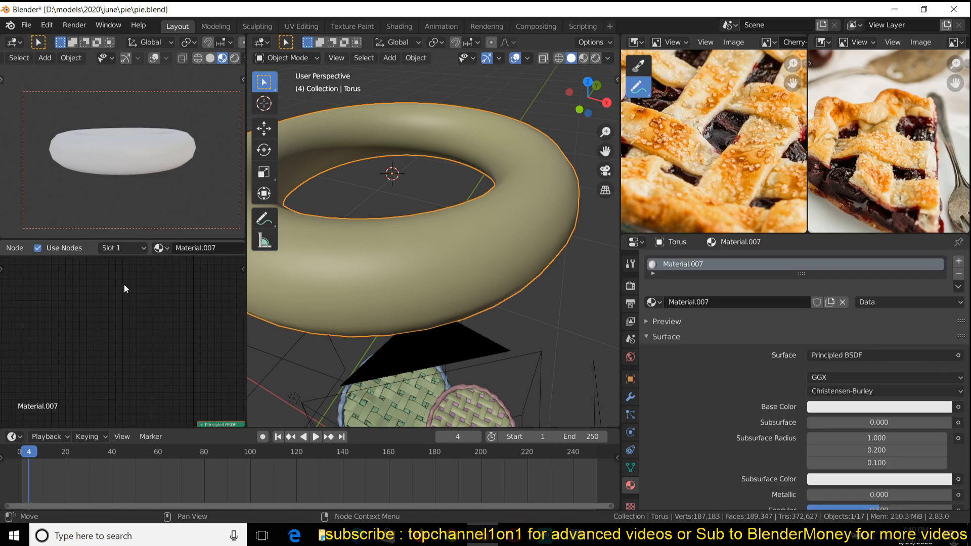
{"action": "key", "text": "Home"}
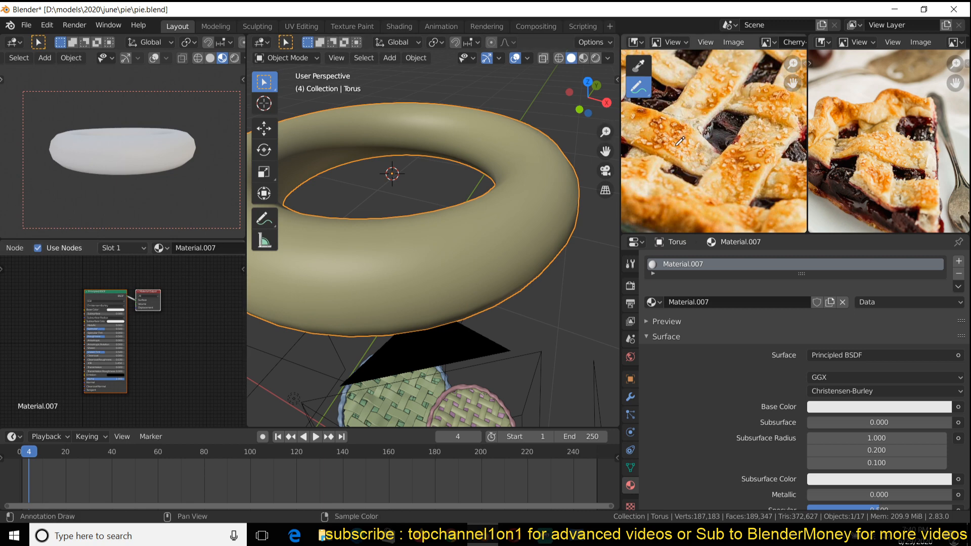
{"action": "middle_click_drag", "start_coordinate": [680, 141], "coordinate": [714, 159]}
{"action": "middle_click_drag", "start_coordinate": [59, 344], "coordinate": [123, 355]}
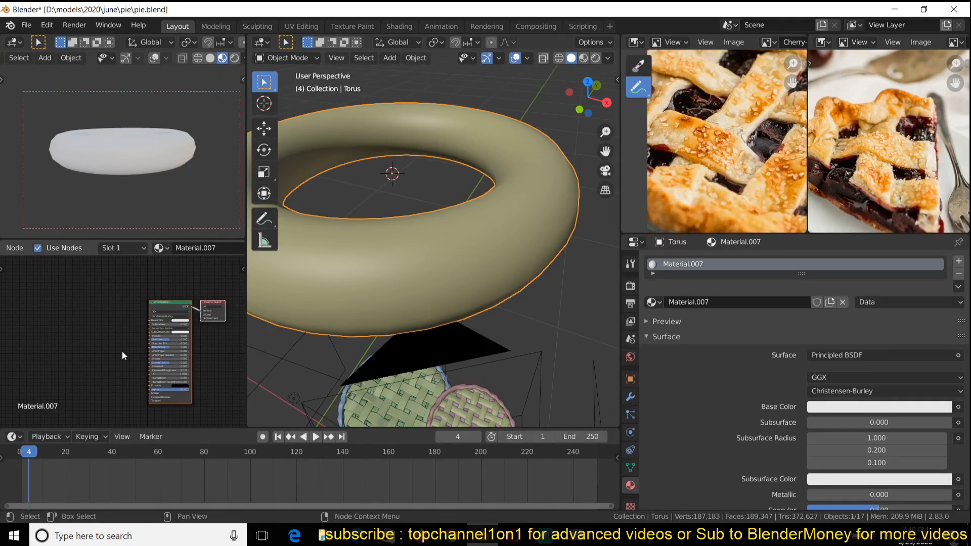
{"action": "scroll", "coordinate": [745, 186], "scroll_direction": "up", "scroll_amount": 2}
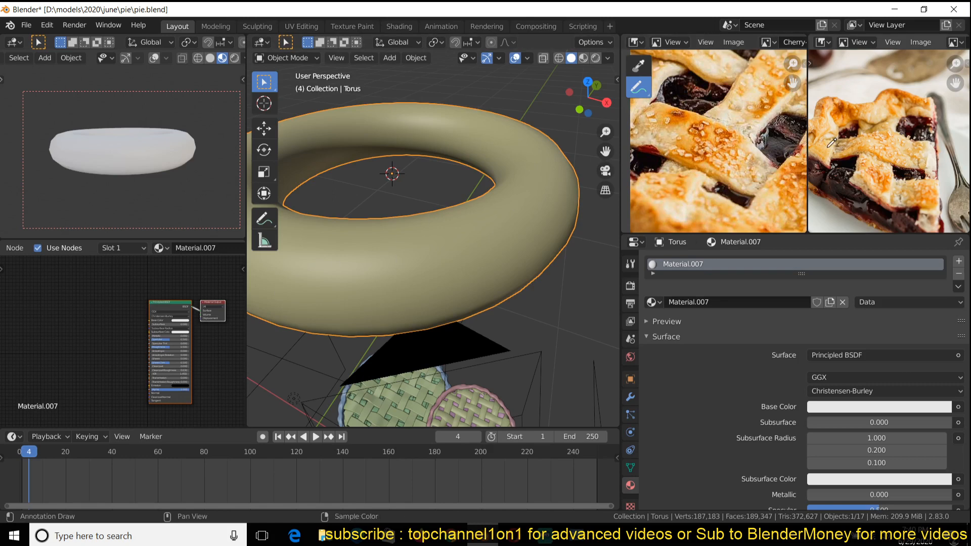
- Add a Noise Texture node to the torus material and preview its output on the torus through the emission viewer
{"action": "middle_click_drag", "start_coordinate": [69, 338], "coordinate": [53, 326]}
{"action": "scroll", "coordinate": [132, 332], "scroll_direction": "up", "scroll_amount": 4}
{"action": "scroll", "coordinate": [46, 325], "scroll_direction": "up", "scroll_amount": 3}
{"action": "key", "text": "shift+a"}
{"action": "mouse_move", "coordinate": [50, 383]}
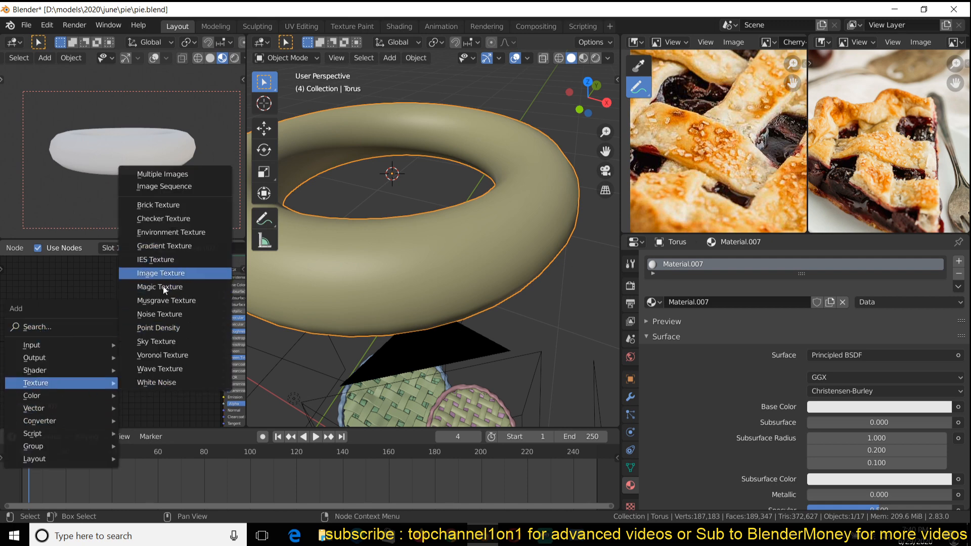
{"action": "left_click", "coordinate": [161, 314]}
{"action": "left_click", "coordinate": [51, 324]}
{"action": "left_click", "coordinate": [51, 324], "text": "ctrl+shift"}
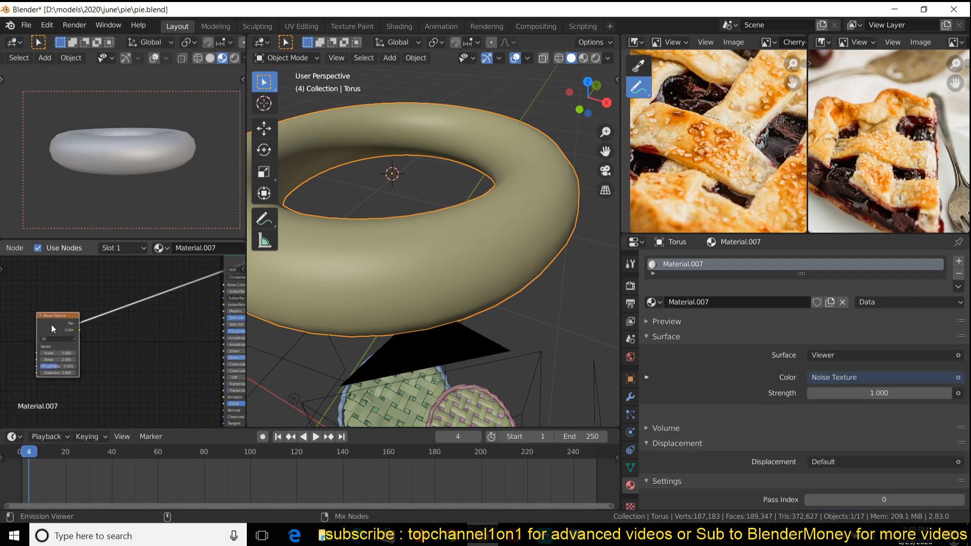
{"action": "middle_click_drag", "start_coordinate": [117, 160], "coordinate": [123, 211]}
{"action": "scroll", "coordinate": [123, 210], "scroll_direction": "up", "scroll_amount": 3}
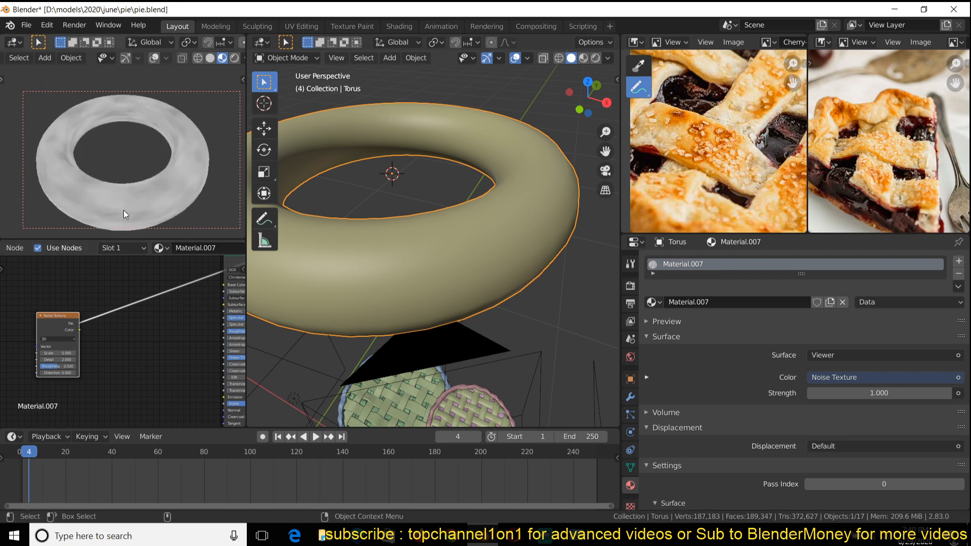
{"action": "middle_click_drag", "start_coordinate": [91, 71], "coordinate": [126, 167]}
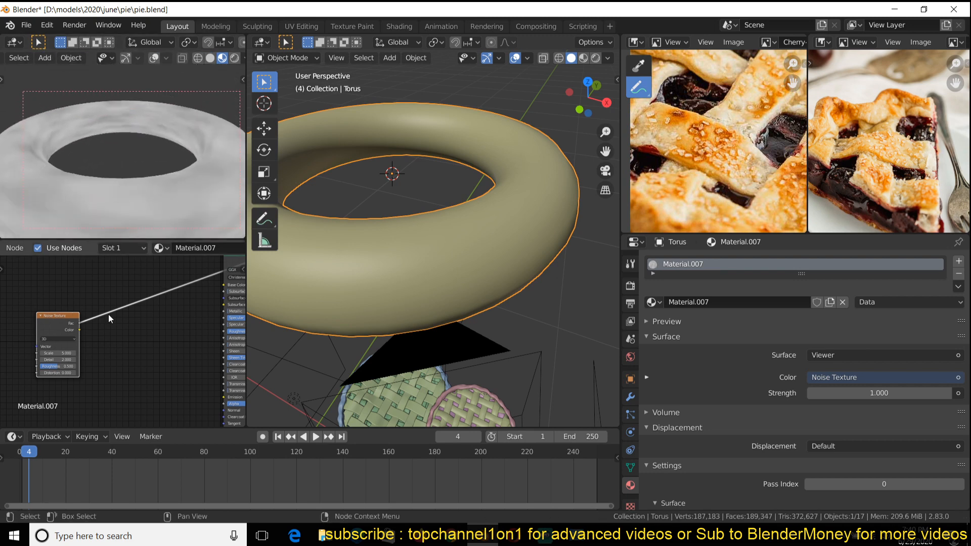
- Add Texture Coordinate and Mapping nodes to the Noise Texture and connect the Object coordinates to the Mapping vector
{"action": "middle_click_drag", "start_coordinate": [49, 343], "coordinate": [169, 329]}
{"action": "key", "text": "ctrl+t"}
{"action": "left_click_drag", "start_coordinate": [77, 307], "coordinate": [101, 300]}
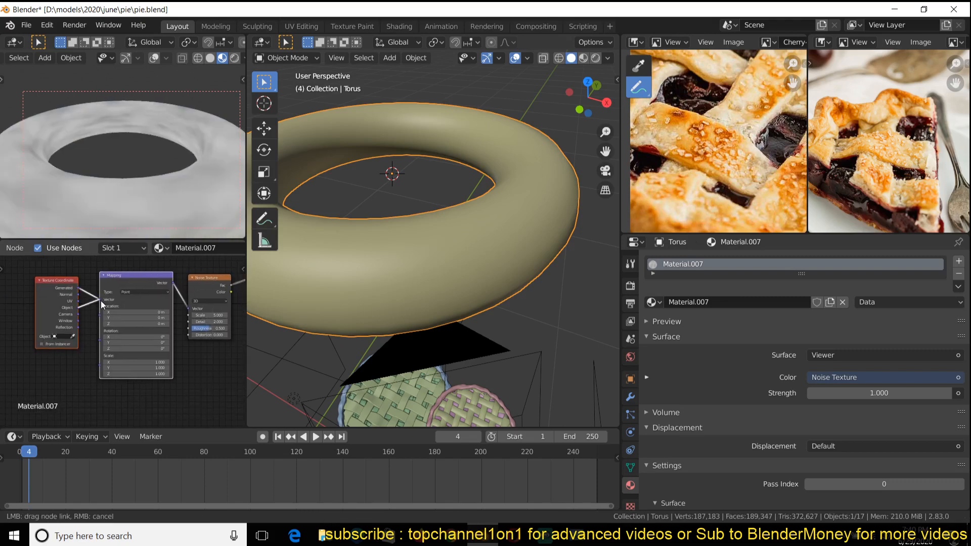
{"action": "middle_click_drag", "start_coordinate": [178, 350], "coordinate": [139, 367]}
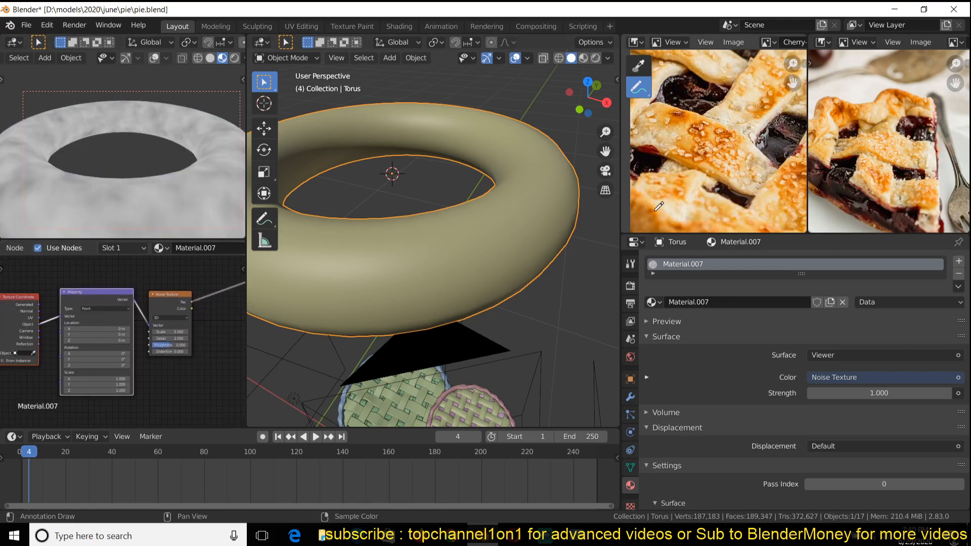
- Examine the browned patches on the crust in the cherry pie reference photo and compare them with the torus noise preview
{"action": "scroll", "coordinate": [715, 142], "scroll_direction": "down", "scroll_amount": 1}
{"action": "scroll", "coordinate": [196, 227], "scroll_direction": "down", "scroll_amount": 2}
{"action": "scroll", "coordinate": [180, 215], "scroll_direction": "up", "scroll_amount": 1}
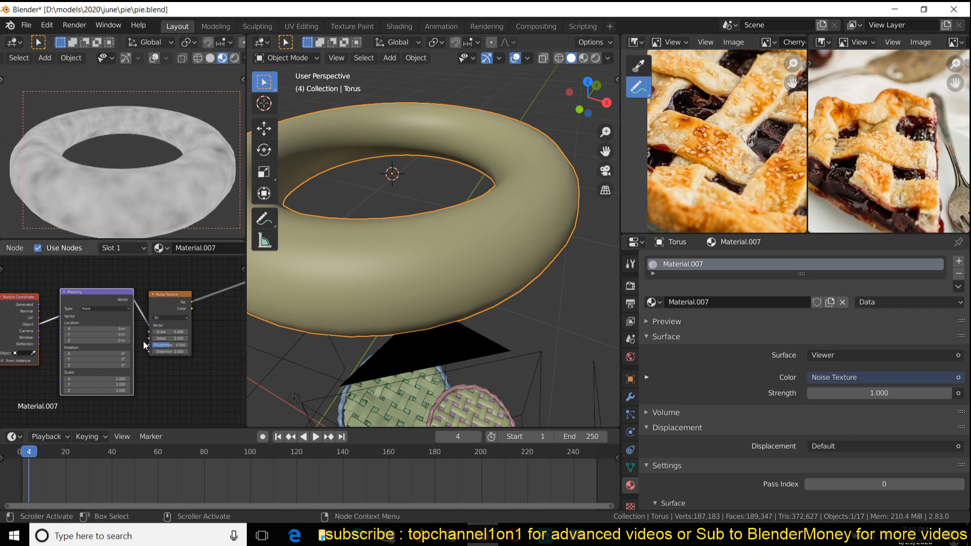
{"action": "scroll", "coordinate": [143, 341], "scroll_direction": "up", "scroll_amount": 1}
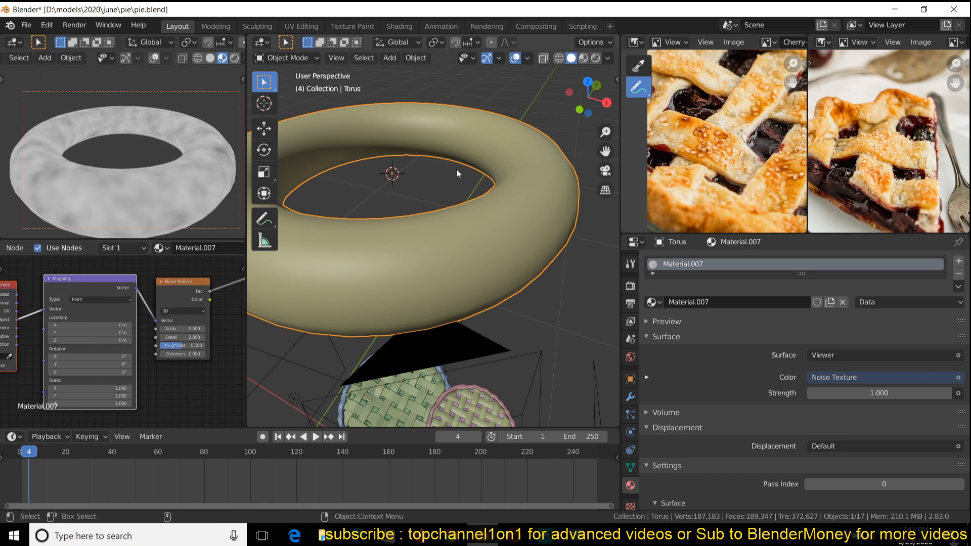
{"action": "middle_click_drag", "start_coordinate": [63, 284], "coordinate": [73, 300]}
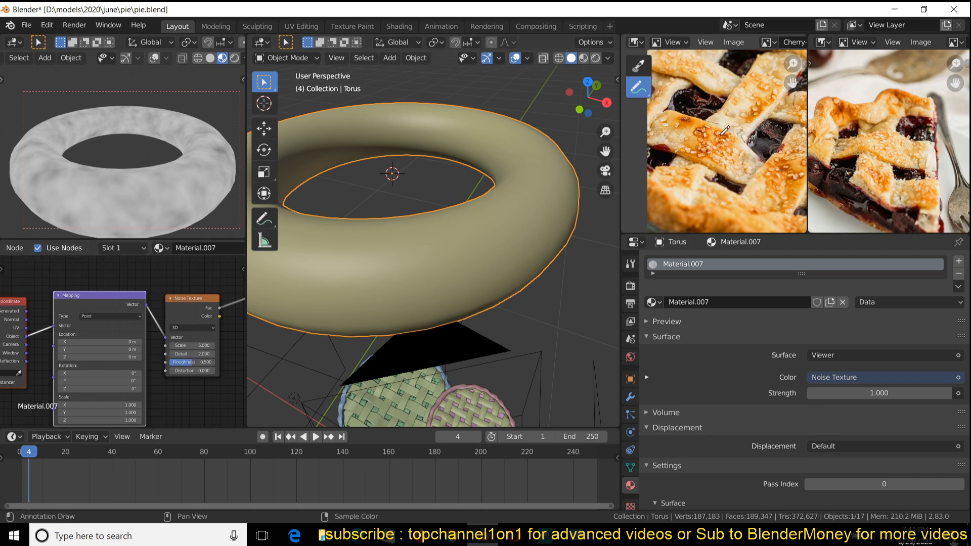
{"action": "scroll", "coordinate": [713, 135], "scroll_direction": "up", "scroll_amount": 1}
{"action": "scroll", "coordinate": [119, 326], "scroll_direction": "up", "scroll_amount": 2}
{"action": "middle_click_drag", "start_coordinate": [126, 329], "coordinate": [87, 321]}
{"action": "scroll", "coordinate": [88, 323], "scroll_direction": "down", "scroll_amount": 5}
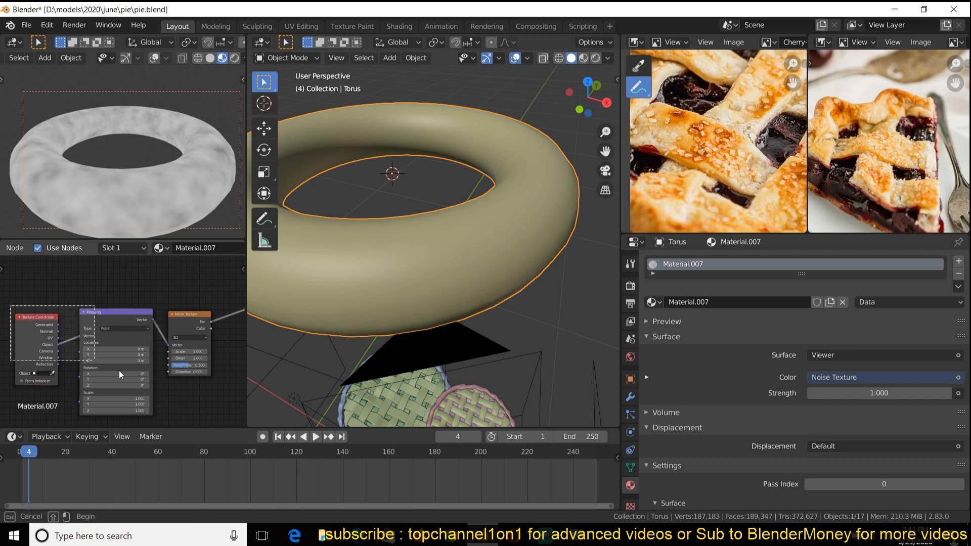
{"action": "middle_click_drag", "start_coordinate": [189, 320], "coordinate": [144, 339]}
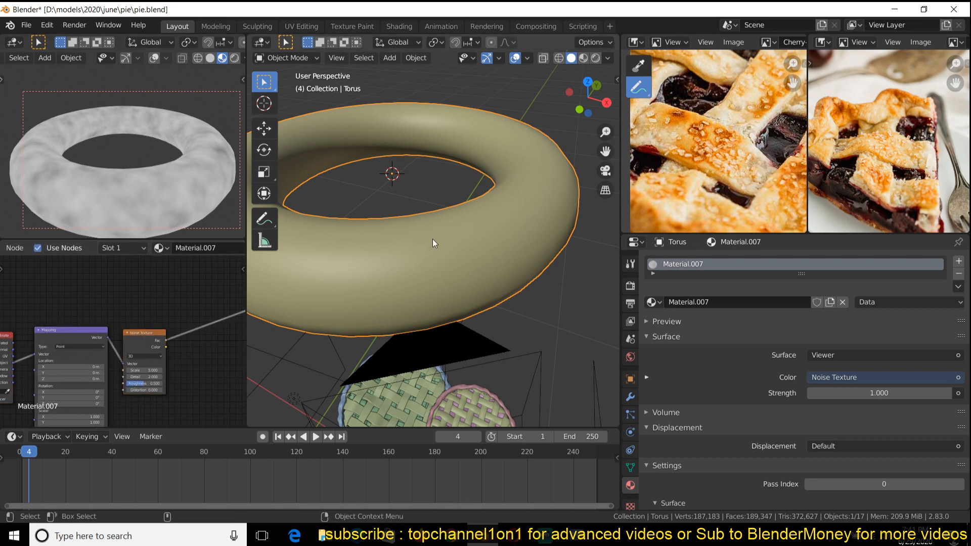
{"action": "scroll", "coordinate": [784, 191], "scroll_direction": "up", "scroll_amount": 1}
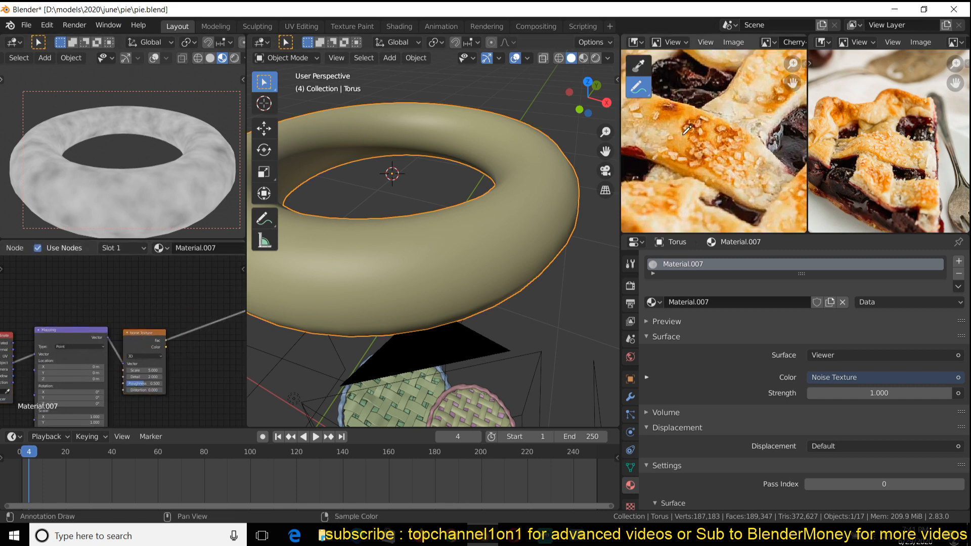
{"action": "scroll", "coordinate": [687, 130], "scroll_direction": "up", "scroll_amount": 4}
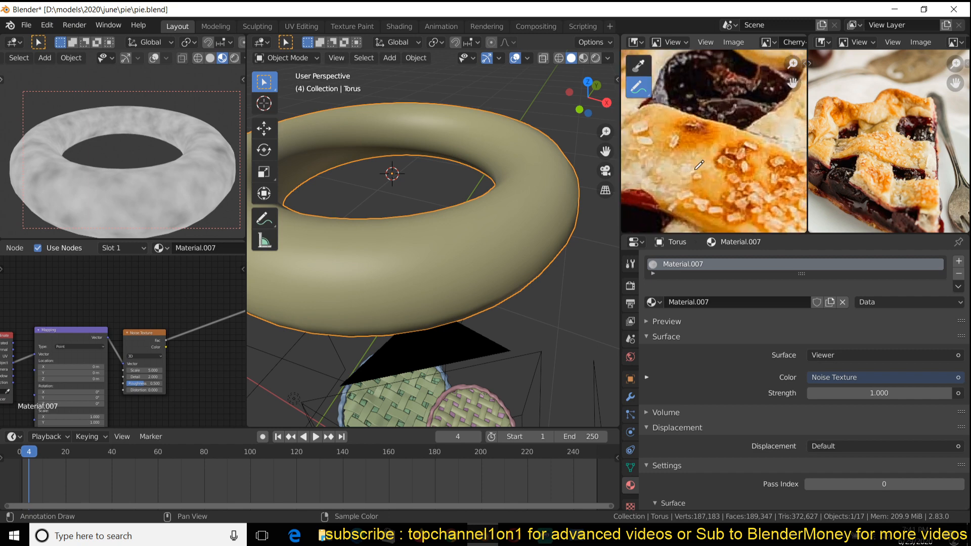
{"action": "scroll", "coordinate": [681, 163], "scroll_direction": "up", "scroll_amount": 1}
- Annotate the cherry pie reference photo with freehand outlines around the large browned areas and the smaller patches beside them
{"action": "middle_click_drag", "start_coordinate": [676, 169], "coordinate": [694, 174]}
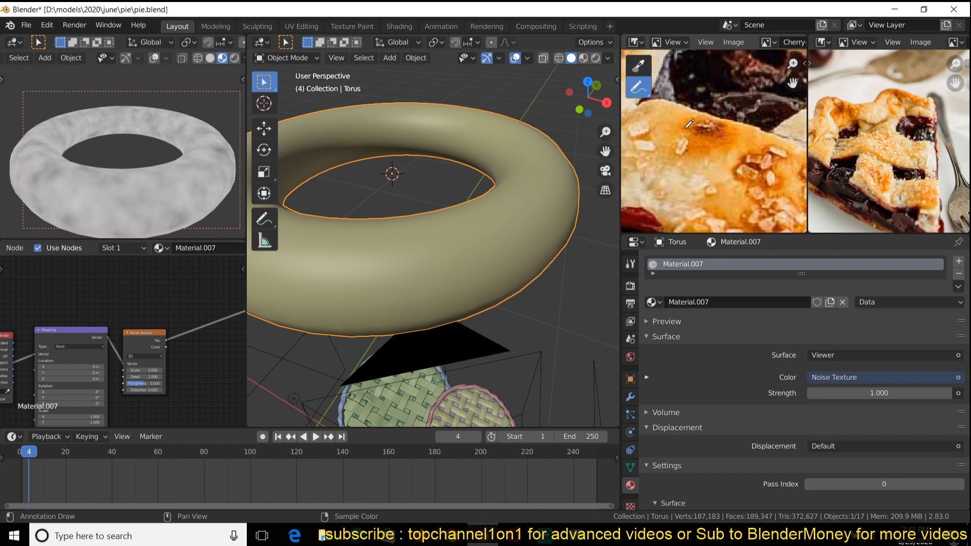
{"action": "mouse_move", "coordinate": [691, 160]}
{"action": "left_mouse_down"}
{"action": "mouse_move", "coordinate": [769, 133]}
{"action": "mouse_move", "coordinate": [658, 122]}
{"action": "left_mouse_up"}
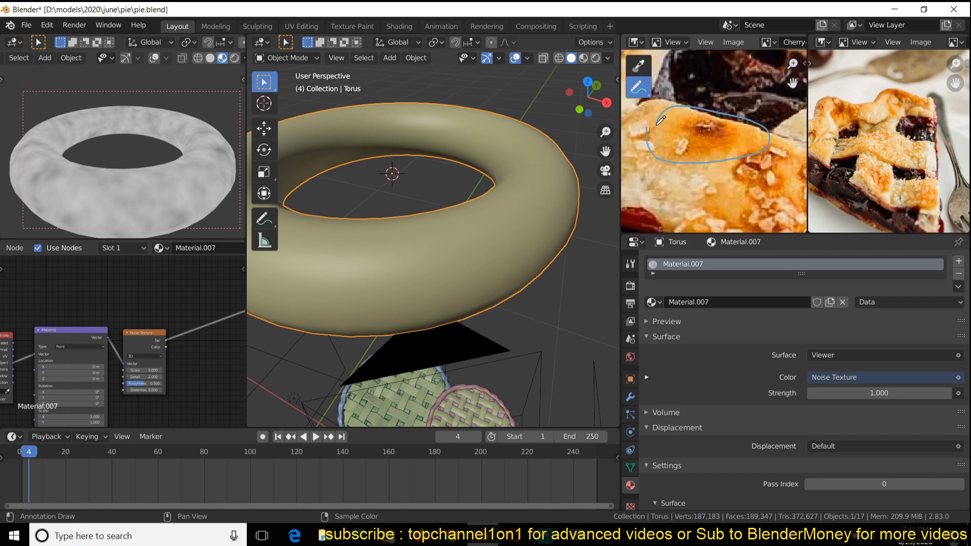
{"action": "mouse_move", "coordinate": [742, 142]}
{"action": "left_mouse_down"}
{"action": "mouse_move", "coordinate": [773, 188]}
{"action": "mouse_move", "coordinate": [759, 140]}
{"action": "mouse_move", "coordinate": [717, 156]}
{"action": "left_mouse_up"}
{"action": "scroll", "coordinate": [716, 161], "scroll_direction": "down", "scroll_amount": 2}
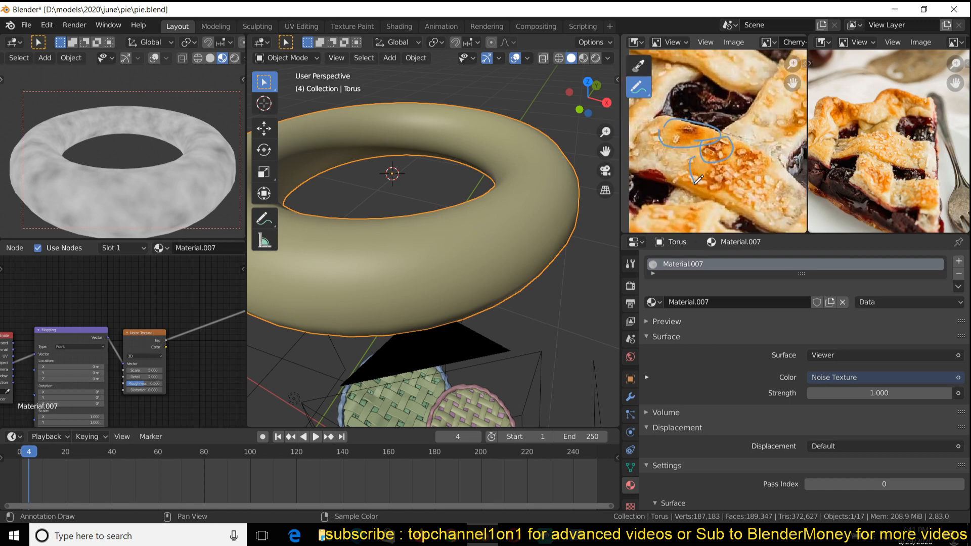
{"action": "scroll", "coordinate": [697, 174], "scroll_direction": "up", "scroll_amount": 5}
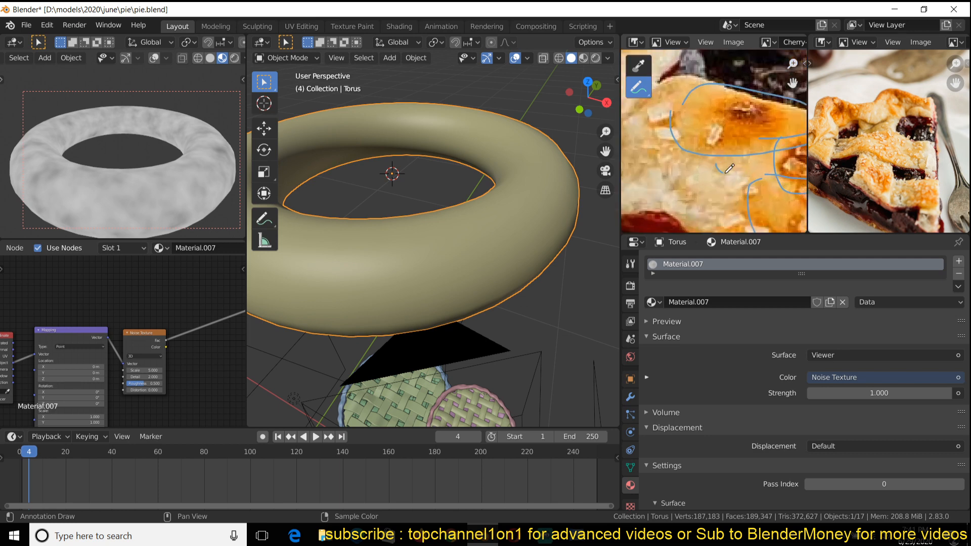
{"action": "scroll", "coordinate": [715, 162], "scroll_direction": "down", "scroll_amount": 2}
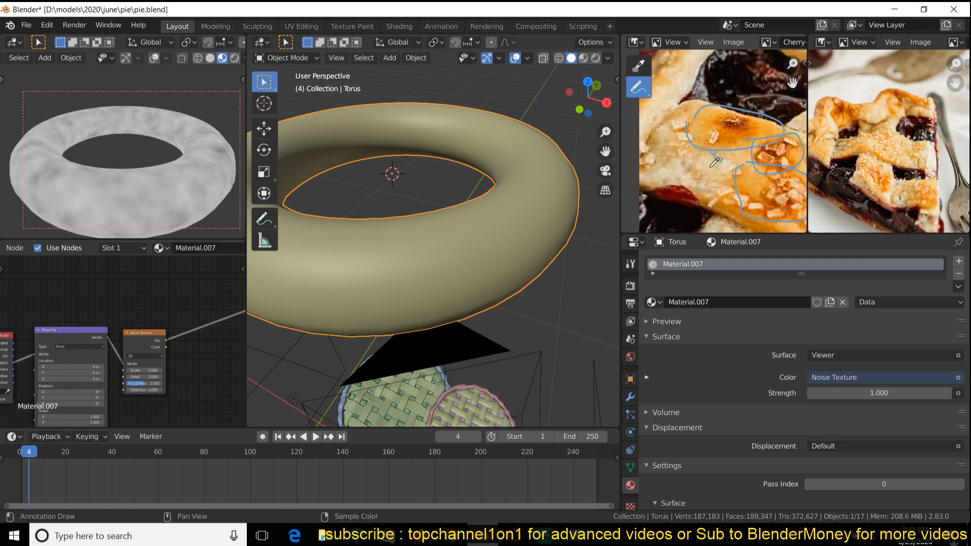
{"action": "left_click_drag", "start_coordinate": [700, 155], "coordinate": [719, 164]}
{"action": "scroll", "coordinate": [688, 130], "scroll_direction": "down", "scroll_amount": 2}
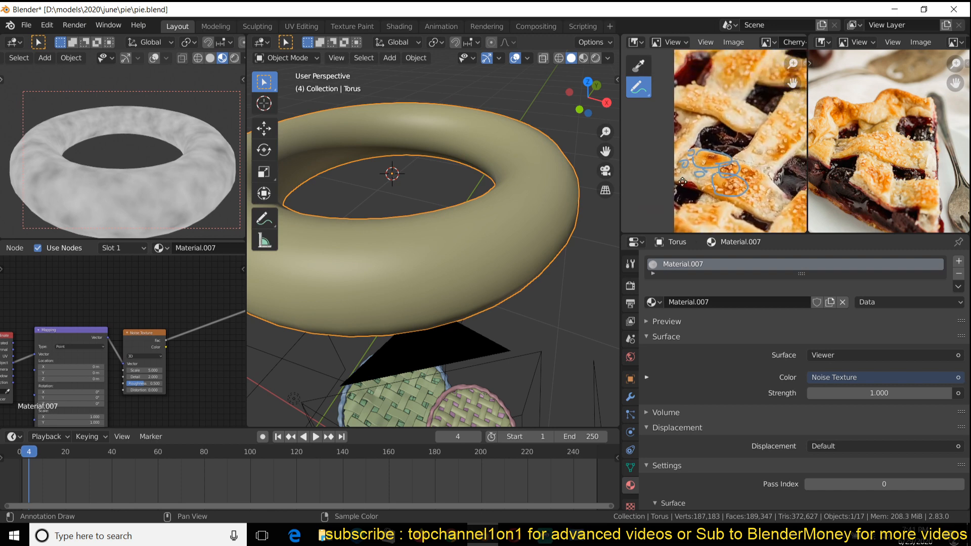
{"action": "scroll", "coordinate": [707, 160], "scroll_direction": "down", "scroll_amount": 2}
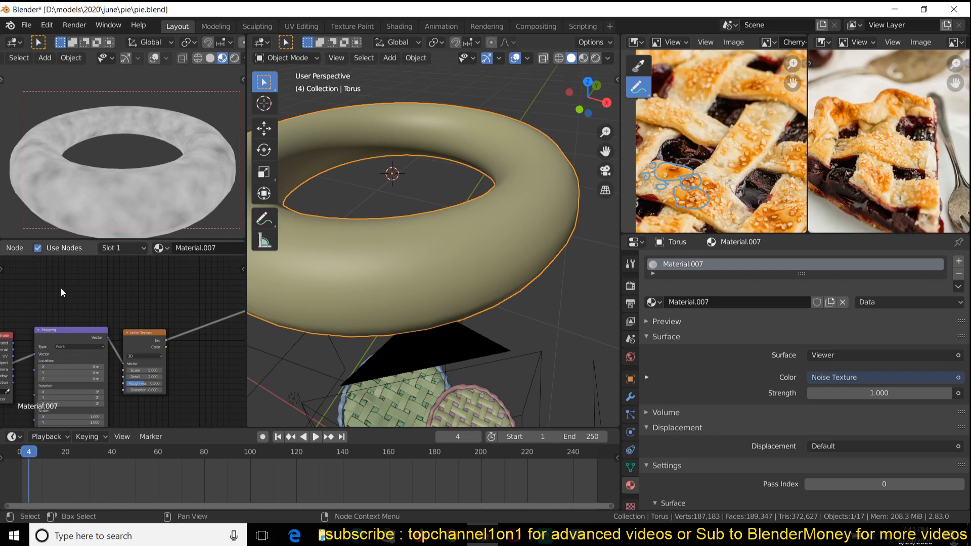
- Set the Noise Texture's scale to 2.800 to approximate the large browned patches outlined in the reference photo
{"action": "scroll", "coordinate": [122, 341], "scroll_direction": "up", "scroll_amount": 2}
{"action": "scroll", "coordinate": [732, 172], "scroll_direction": "up", "scroll_amount": 2}
{"action": "scroll", "coordinate": [730, 175], "scroll_direction": "up", "scroll_amount": 1}
{"action": "middle_click_drag", "start_coordinate": [710, 175], "coordinate": [797, 133]}
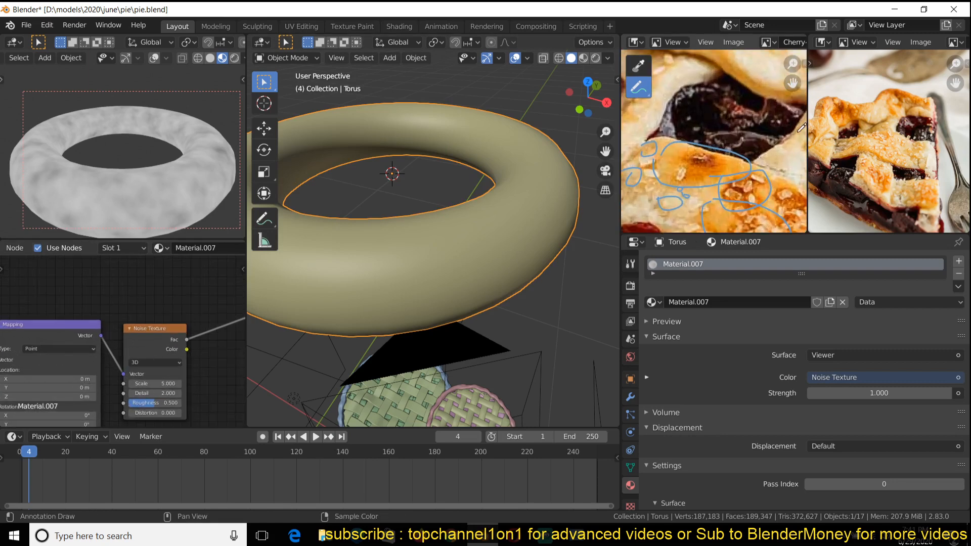
{"action": "middle_click_drag", "start_coordinate": [145, 336], "coordinate": [150, 291]}
{"action": "scroll", "coordinate": [149, 291], "scroll_direction": "up", "scroll_amount": 1}
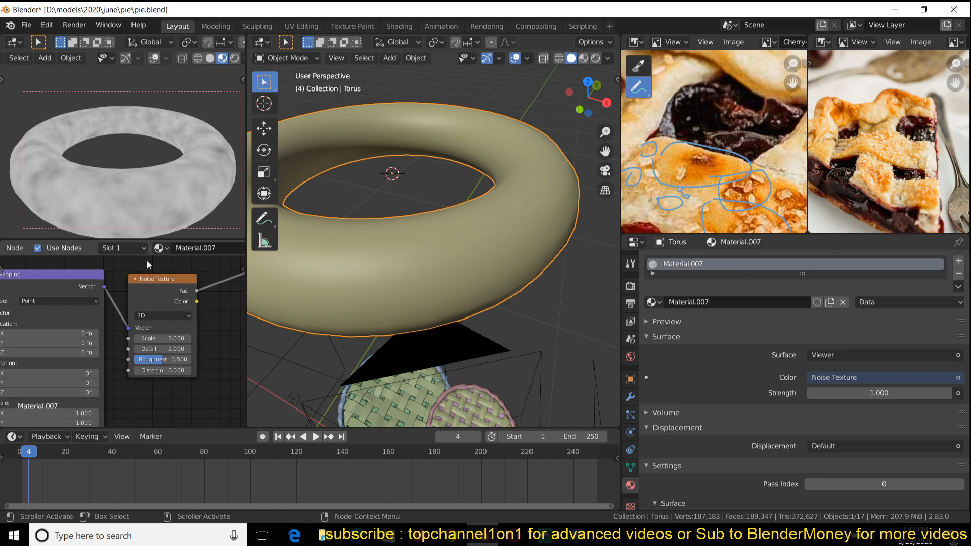
{"action": "left_click_drag", "start_coordinate": [162, 338], "coordinate": [126, 338]}
- Insert a Math node after the Noise Texture, set its operation to Power and its exponent to 4.200
{"action": "middle_click_drag", "start_coordinate": [211, 285], "coordinate": [108, 351]}
{"action": "key", "text": "shift+a"}
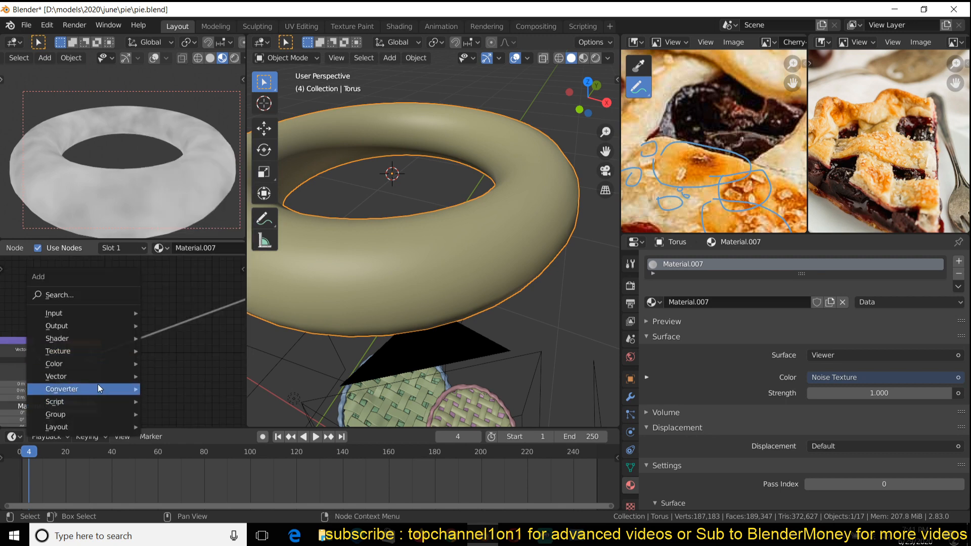
{"action": "mouse_move", "coordinate": [98, 384]}
{"action": "left_click", "coordinate": [208, 303]}
{"action": "left_click", "coordinate": [146, 327]}
{"action": "left_click", "coordinate": [172, 351]}
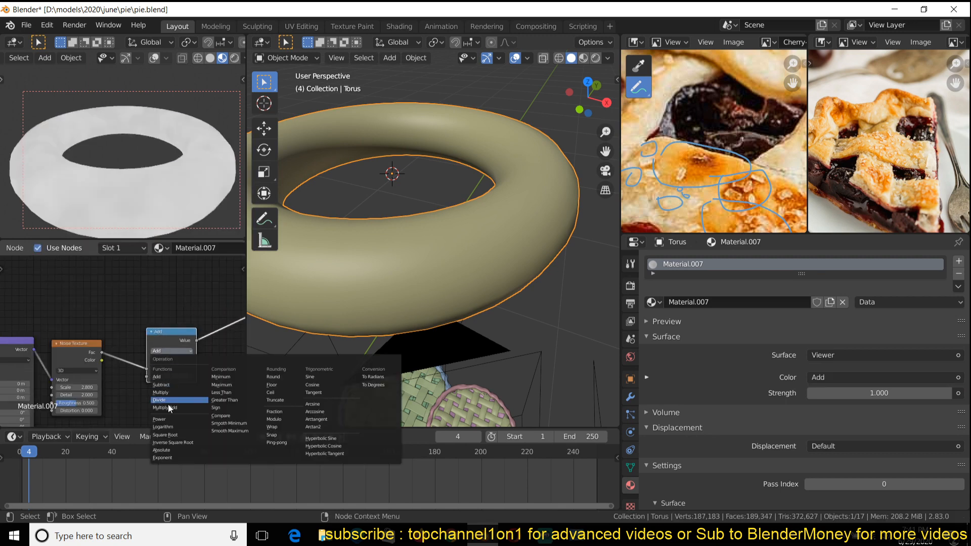
{"action": "left_click", "coordinate": [172, 420]}
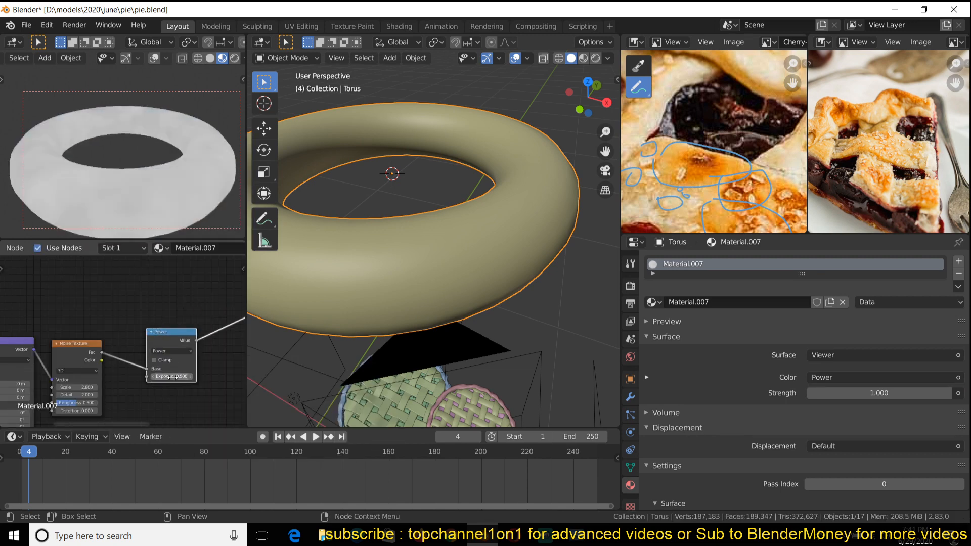
{"action": "left_click_drag", "start_coordinate": [176, 376], "coordinate": [212, 376]}
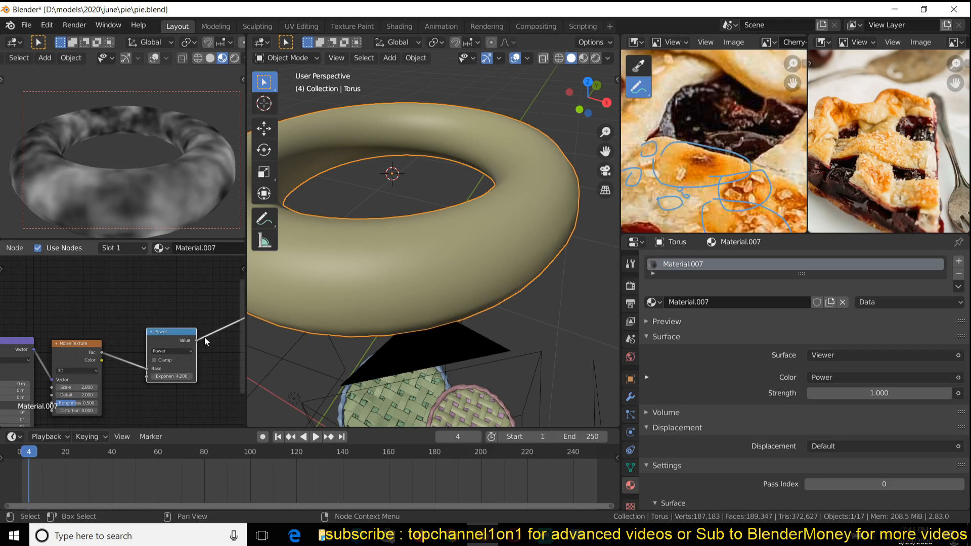
- Fine-tune the pattern by setting the Noise Texture's scale to 2.600 and the Power node's exponent to 3.430
{"action": "scroll", "coordinate": [732, 178], "scroll_direction": "down", "scroll_amount": 4}
{"action": "scroll", "coordinate": [718, 178], "scroll_direction": "up", "scroll_amount": 2}
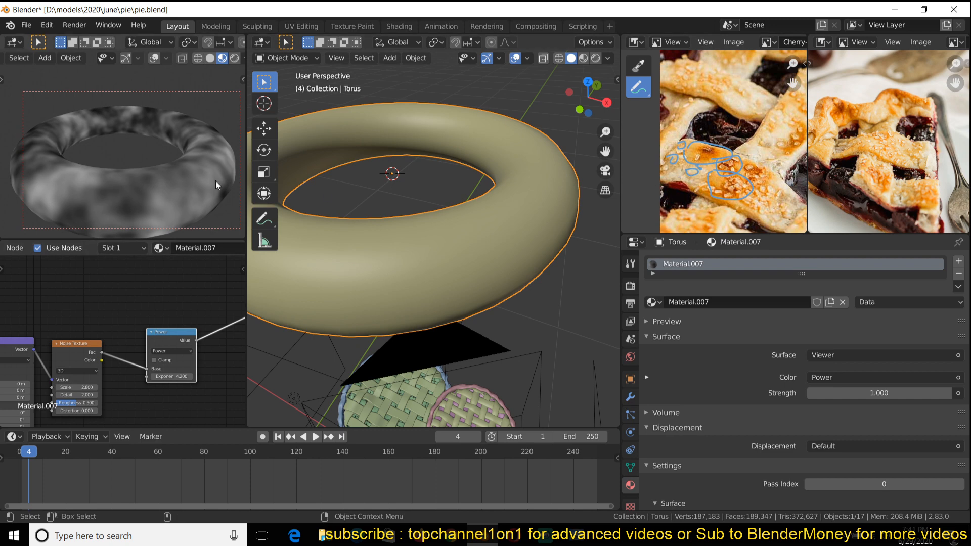
{"action": "middle_click_drag", "start_coordinate": [130, 390], "coordinate": [169, 355]}
{"action": "scroll", "coordinate": [169, 354], "scroll_direction": "up", "scroll_amount": 1}
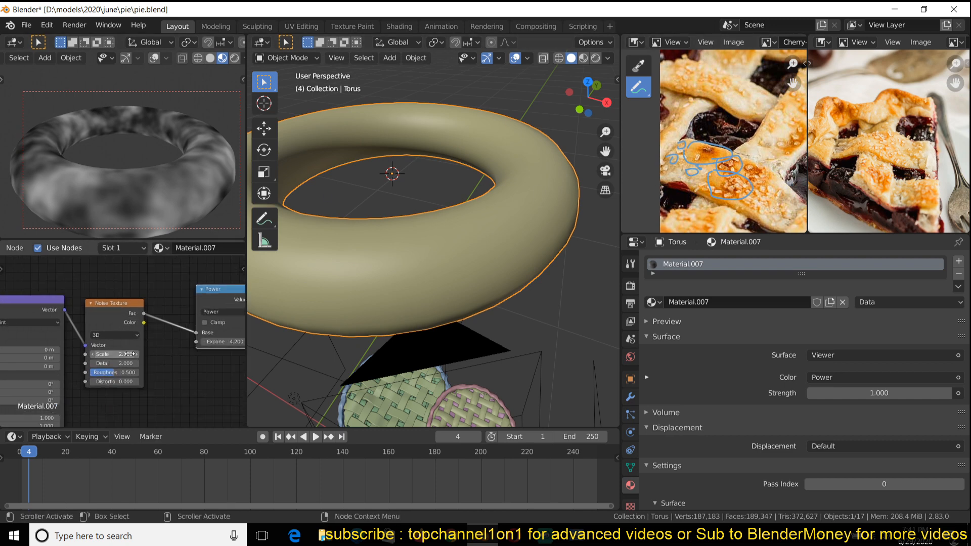
{"action": "mouse_move", "coordinate": [121, 355]}
{"action": "left_mouse_down"}
{"action": "mouse_move", "coordinate": [97, 354]}
{"action": "mouse_move", "coordinate": [116, 354]}
{"action": "left_mouse_up"}
{"action": "middle_click_drag", "start_coordinate": [242, 343], "coordinate": [170, 361]}
{"action": "left_click_drag", "start_coordinate": [170, 362], "coordinate": [134, 361]}
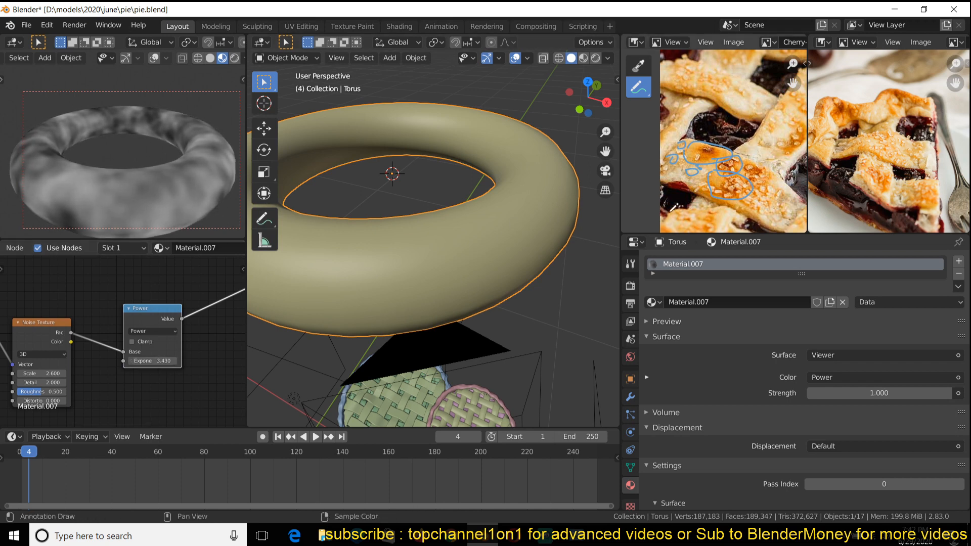
- Duplicate the Texture Coordinate, Mapping and Noise Texture nodes above the originals and preview the duplicated noise on the torus
{"action": "scroll", "coordinate": [715, 140], "scroll_direction": "down", "scroll_amount": 1}
{"action": "scroll", "coordinate": [170, 370], "scroll_direction": "down", "scroll_amount": 1}
{"action": "middle_click_drag", "start_coordinate": [98, 347], "coordinate": [196, 339]}
{"action": "scroll", "coordinate": [217, 353], "scroll_direction": "down", "scroll_amount": 4}
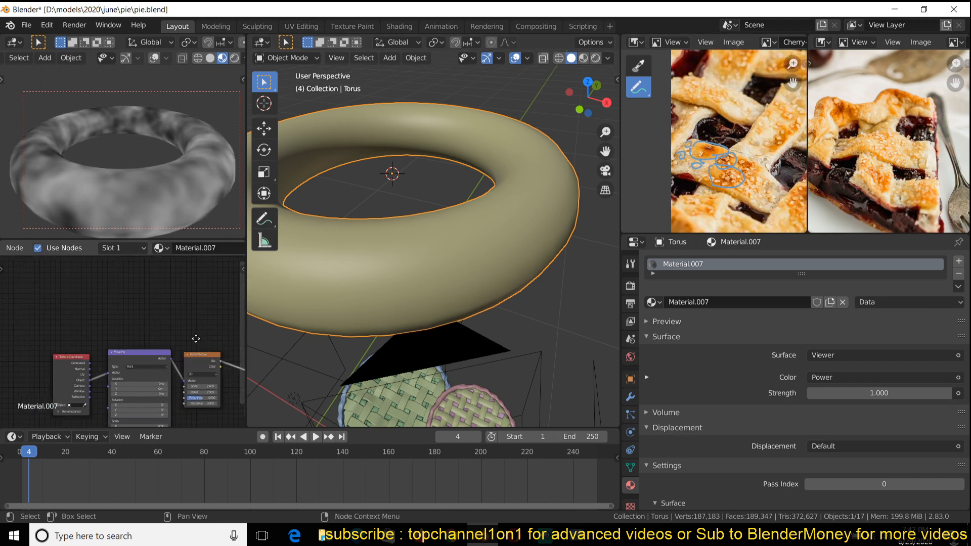
{"action": "left_click_drag", "start_coordinate": [206, 337], "coordinate": [76, 389]}
{"action": "middle_click_drag", "start_coordinate": [142, 351], "coordinate": [64, 376]}
{"action": "key", "text": "shift+d"}
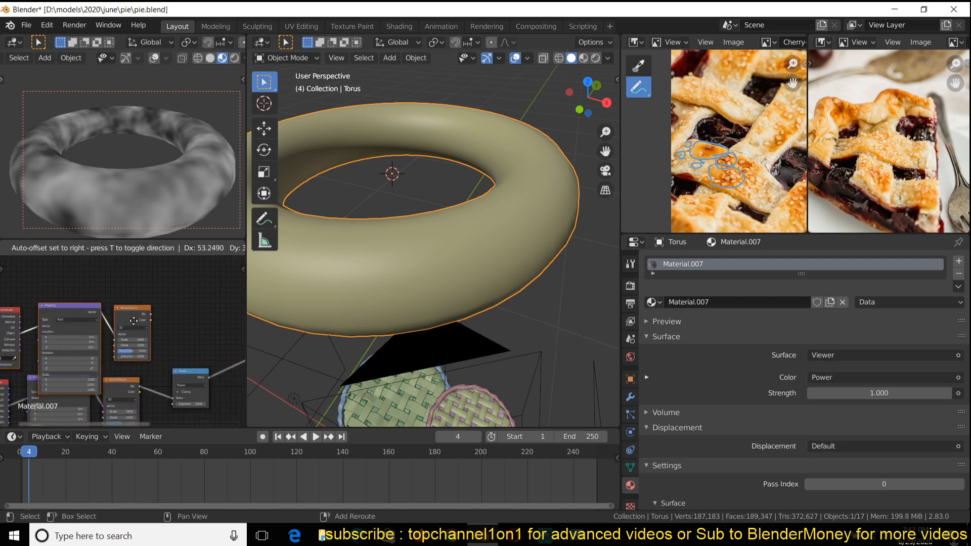
{"action": "left_click", "coordinate": [146, 307]}
{"action": "left_click", "coordinate": [151, 294]}
{"action": "left_click", "coordinate": [149, 290], "text": "ctrl+shift"}
- Set the duplicated Noise Texture's scale to 7.900 for a finer pattern
{"action": "middle_click_drag", "start_coordinate": [150, 290], "coordinate": [150, 356]}
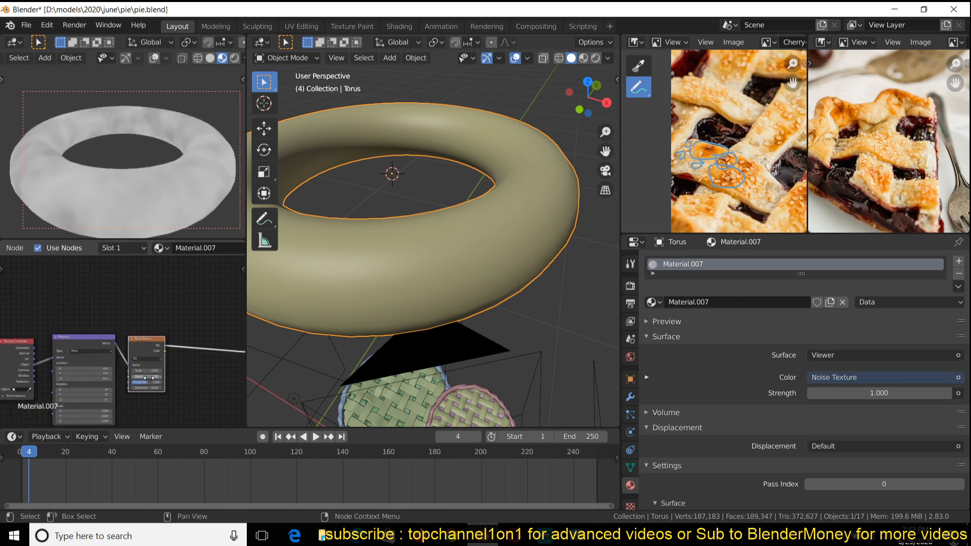
{"action": "scroll", "coordinate": [151, 360], "scroll_direction": "up", "scroll_amount": 6}
{"action": "left_click_drag", "start_coordinate": [153, 392], "coordinate": [212, 392]}
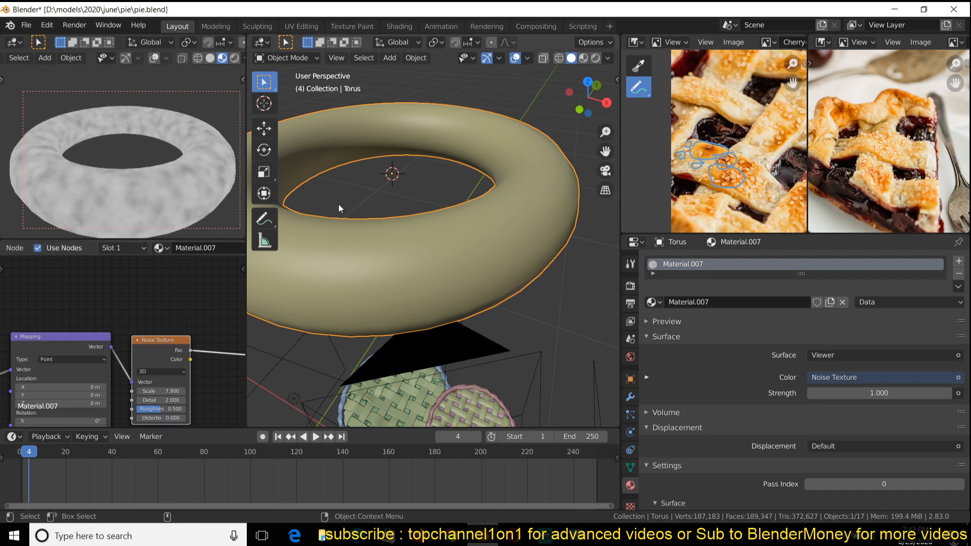
- Combine the two noise patterns in a Mix node, with the Power output in Color1 and the finer noise in Color2
{"action": "middle_click_drag", "start_coordinate": [145, 375], "coordinate": [85, 292]}
{"action": "scroll", "coordinate": [109, 318], "scroll_direction": "down", "scroll_amount": 4}
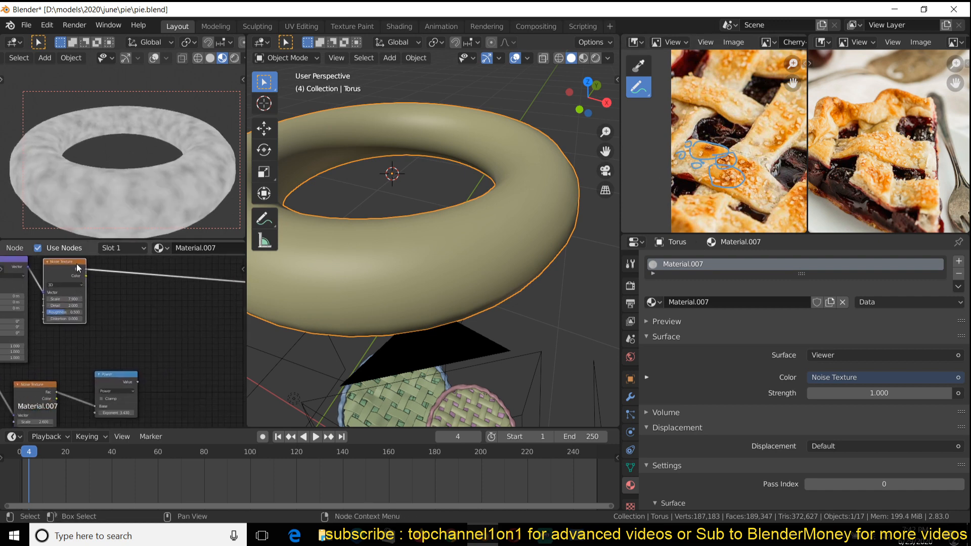
{"action": "left_click_drag", "start_coordinate": [78, 268], "coordinate": [135, 290]}
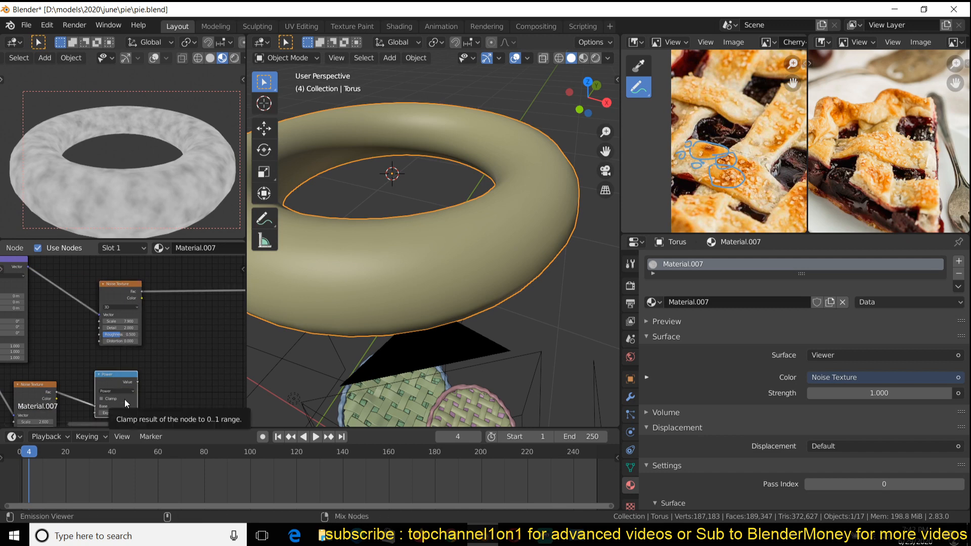
{"action": "right_click_drag", "start_coordinate": [125, 383], "coordinate": [128, 342], "text": "ctrl+shift"}
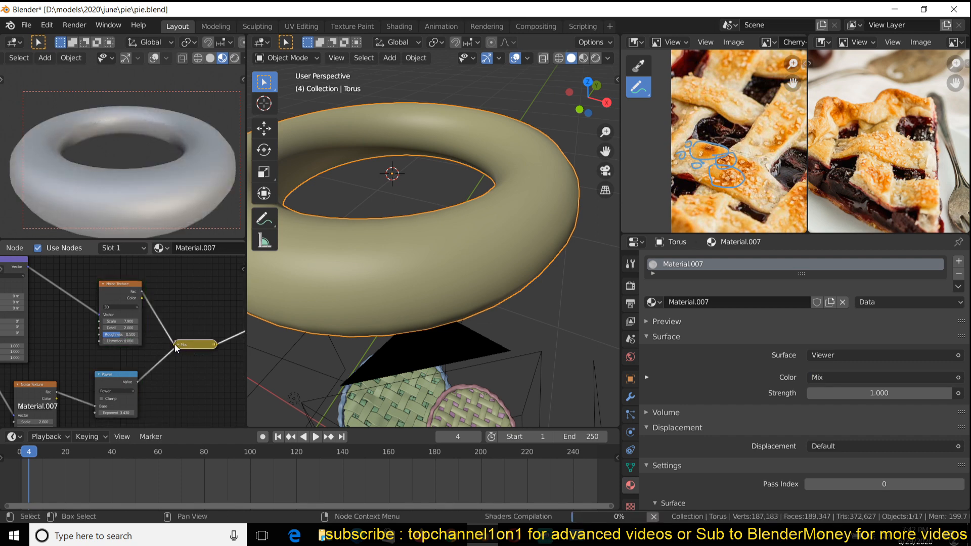
{"action": "left_click_drag", "start_coordinate": [178, 344], "coordinate": [175, 320]}
{"action": "scroll", "coordinate": [175, 320], "scroll_direction": "up", "scroll_amount": 1}
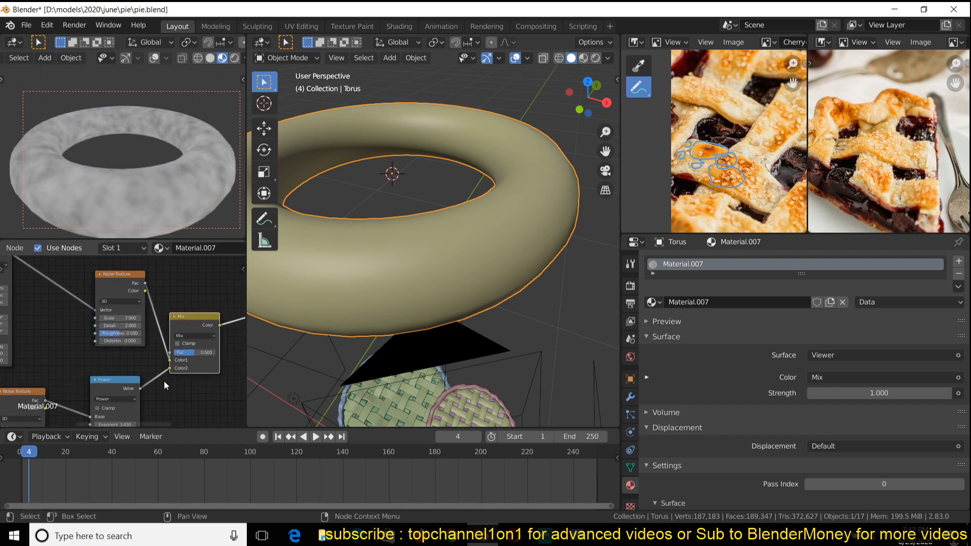
{"action": "left_click_drag", "start_coordinate": [118, 388], "coordinate": [171, 359]}
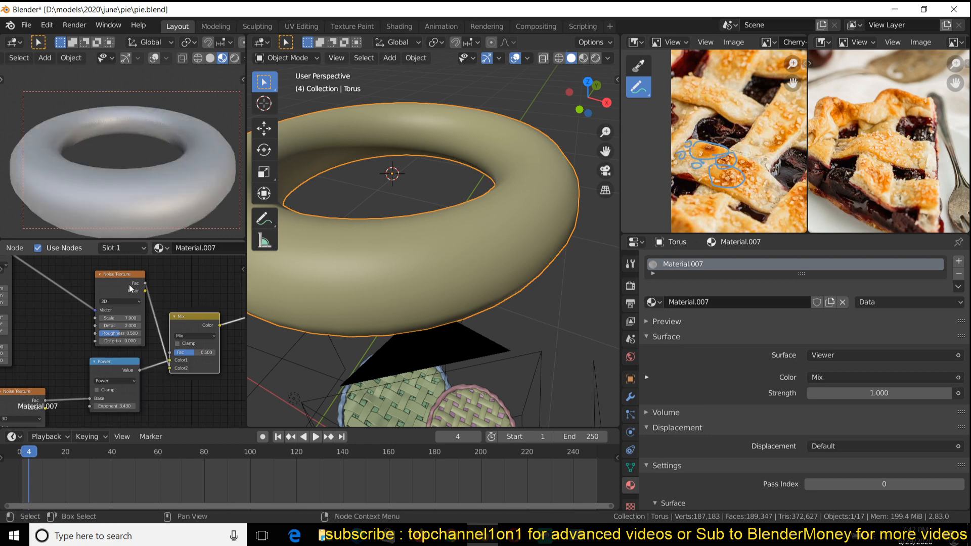
- Switch the Mix node combining the two noises to Multiply and set its factor to 0.773
{"action": "left_click", "coordinate": [211, 337]}
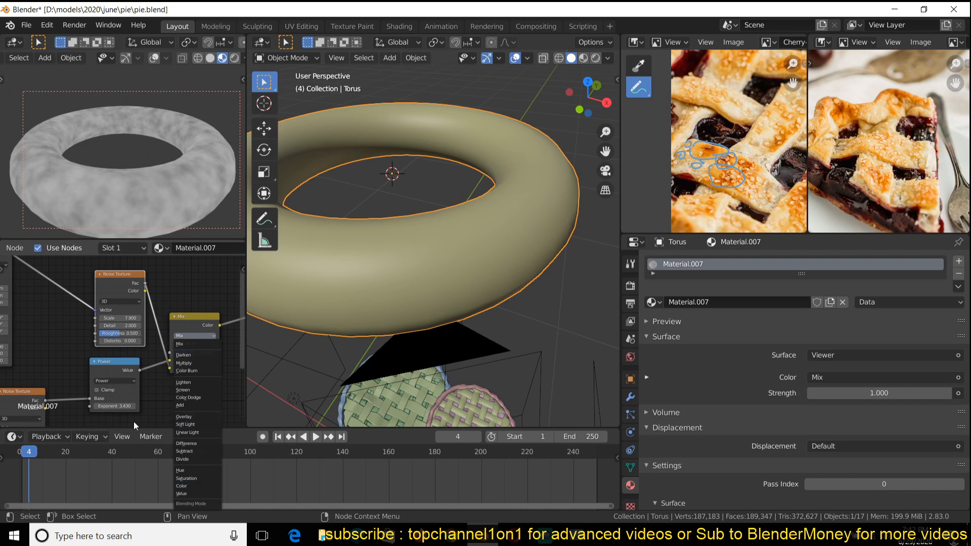
{"action": "scroll", "coordinate": [116, 212], "scroll_direction": "up", "scroll_amount": 1}
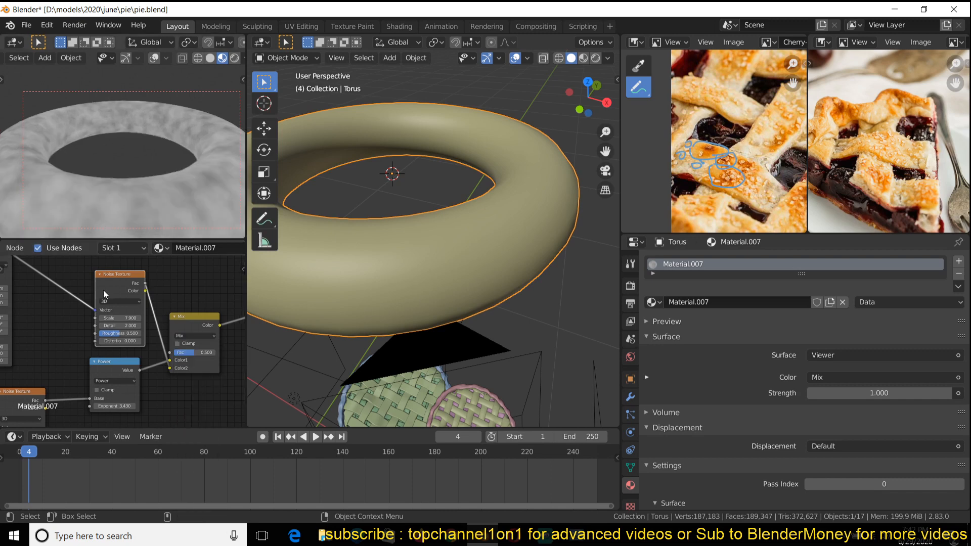
{"action": "mouse_move", "coordinate": [193, 348]}
{"action": "left_mouse_down"}
{"action": "mouse_move", "coordinate": [166, 357]}
{"action": "mouse_move", "coordinate": [202, 358]}
{"action": "left_mouse_up"}
{"action": "left_click", "coordinate": [200, 342]}
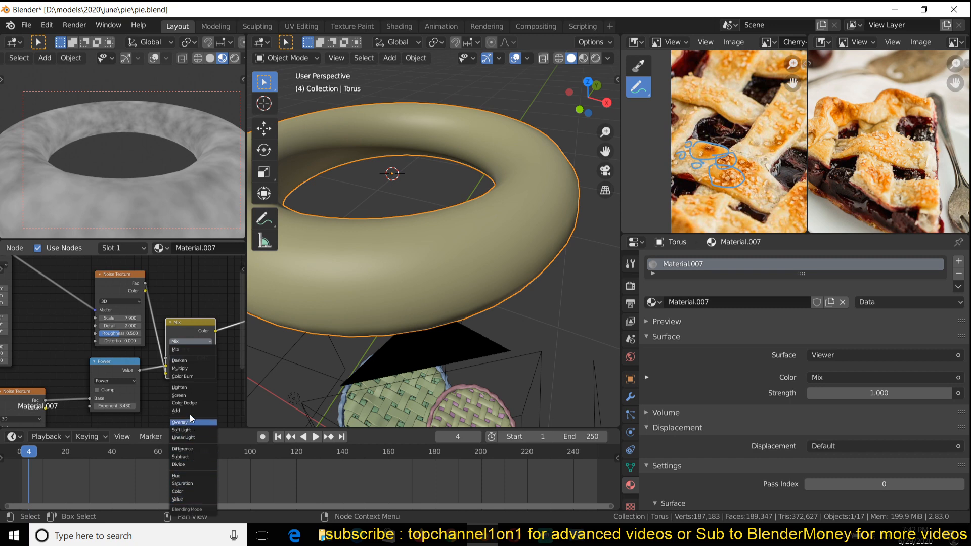
{"action": "left_click", "coordinate": [190, 369]}
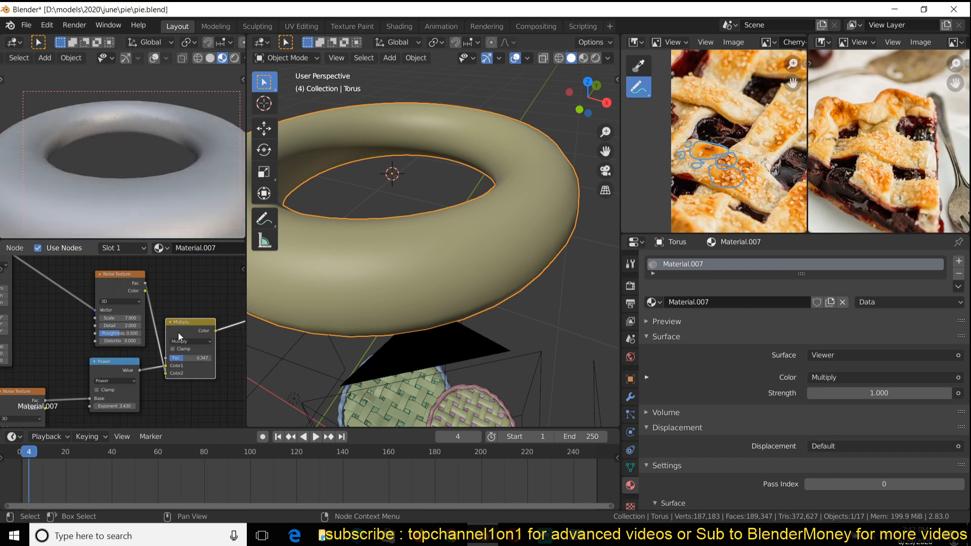
{"action": "left_click_drag", "start_coordinate": [183, 358], "coordinate": [206, 358]}
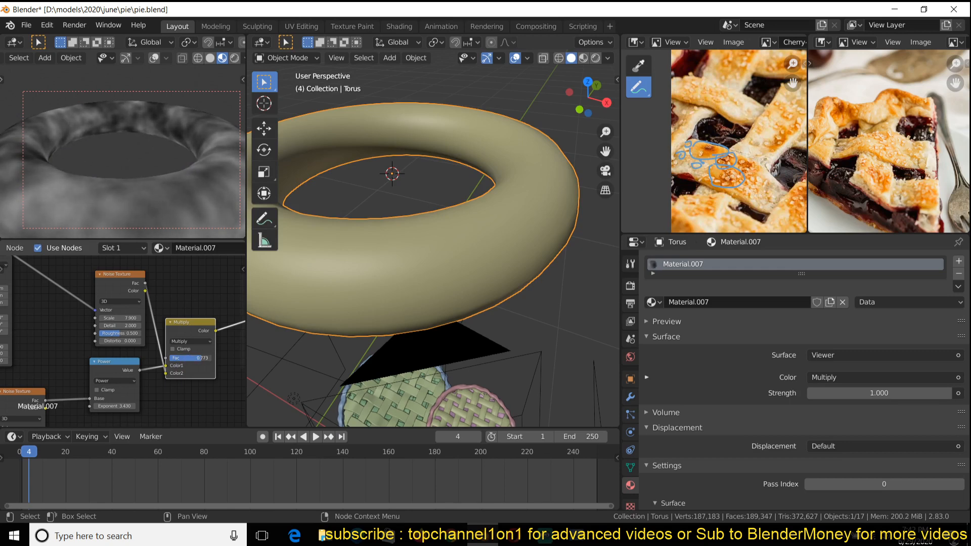
- Duplicate the Texture Coordinate, Mapping and finer Noise Texture nodes above the existing ones and preview the new noise on the torus
{"action": "scroll", "coordinate": [137, 365], "scroll_direction": "down", "scroll_amount": 4}
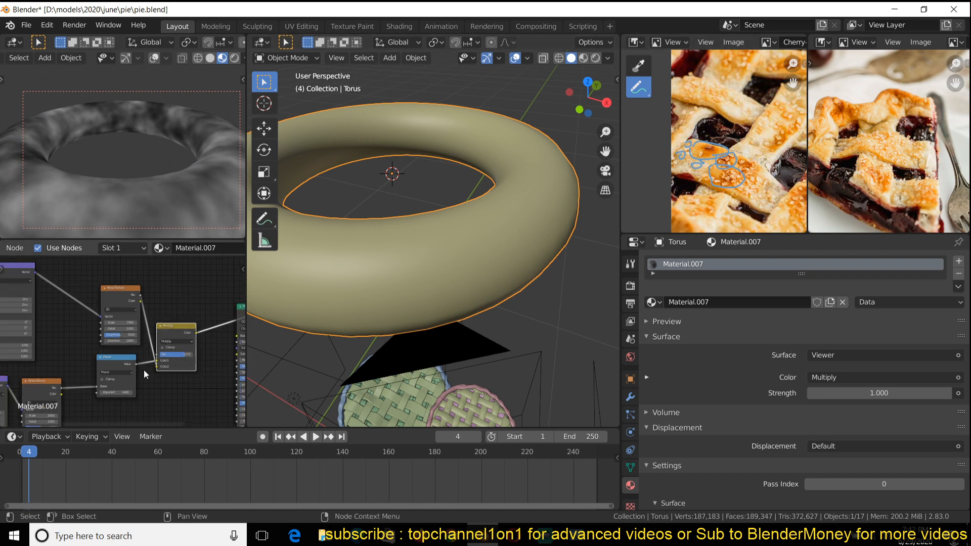
{"action": "middle_click_drag", "start_coordinate": [137, 365], "coordinate": [149, 396]}
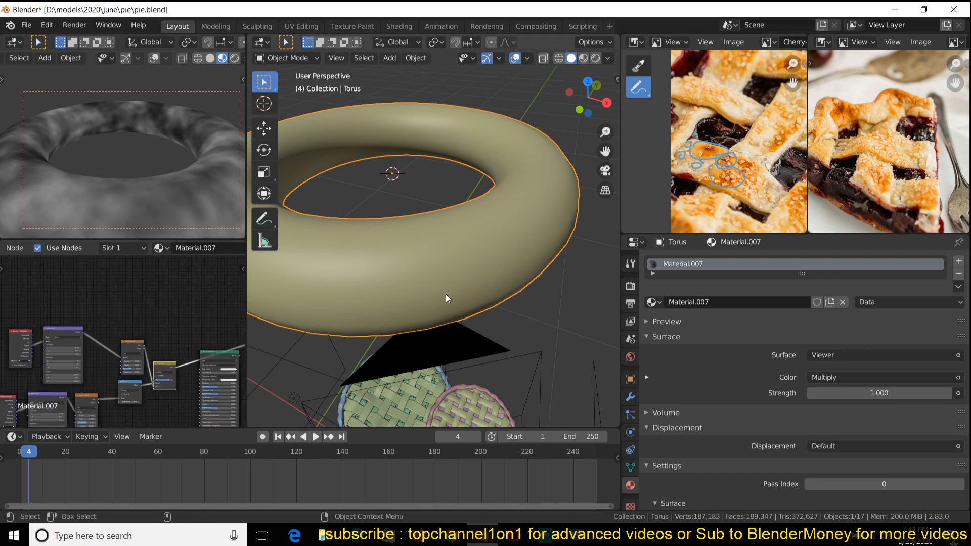
{"action": "scroll", "coordinate": [707, 185], "scroll_direction": "up", "scroll_amount": 3}
{"action": "middle_click_drag", "start_coordinate": [721, 174], "coordinate": [696, 178]}
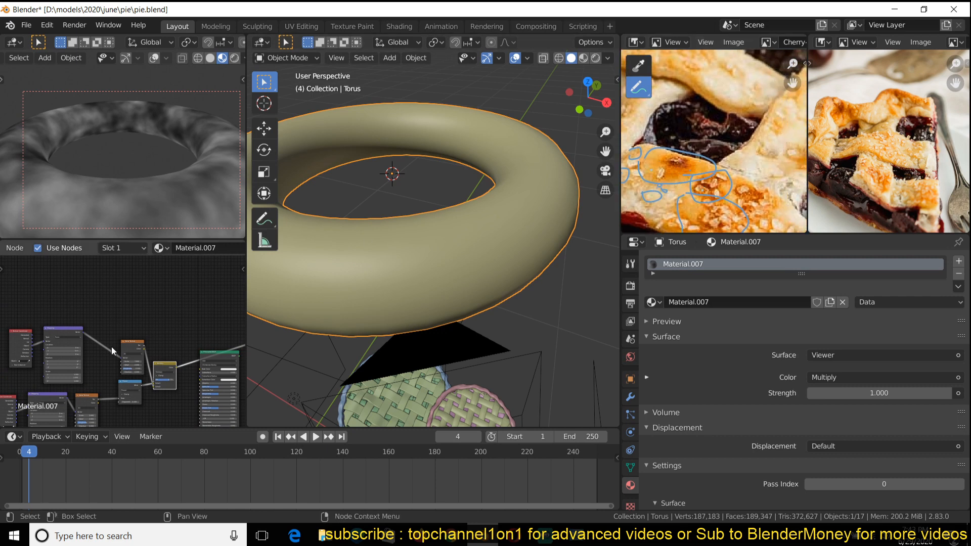
{"action": "middle_click_drag", "start_coordinate": [112, 347], "coordinate": [141, 349]}
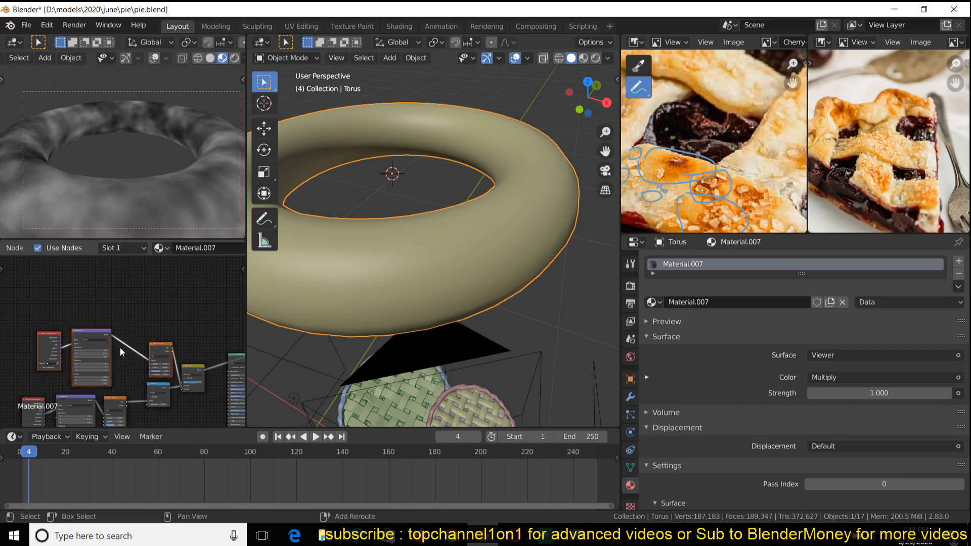
{"action": "key", "text": "shift+d"}
{"action": "left_click", "coordinate": [129, 281]}
{"action": "left_click", "coordinate": [174, 286], "text": "ctrl+shift"}
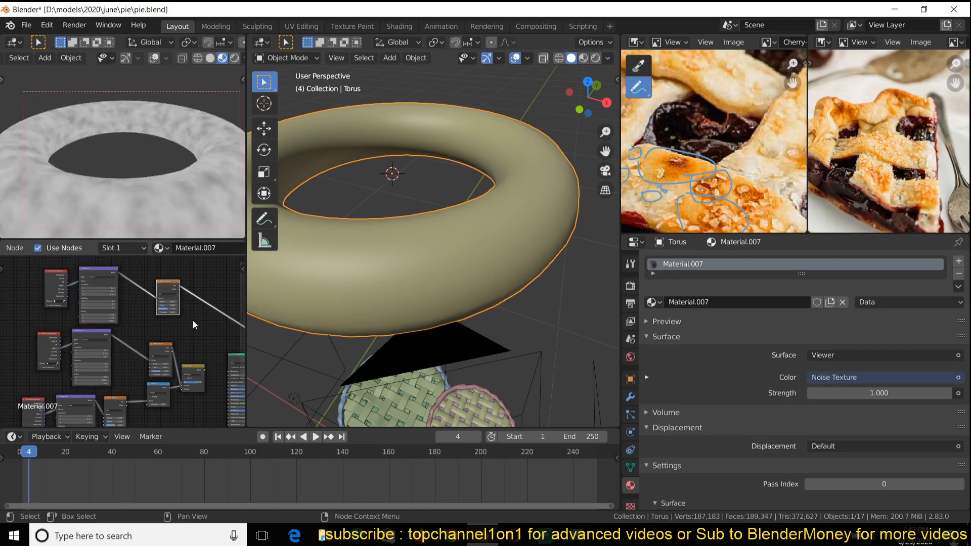
{"action": "left_click", "coordinate": [193, 322]}
- Raise the newest Noise Texture's scale strongly to get a very fine grain
{"action": "scroll", "coordinate": [194, 322], "scroll_direction": "up", "scroll_amount": 5}
{"action": "middle_click_drag", "start_coordinate": [192, 322], "coordinate": [165, 382]}
{"action": "scroll", "coordinate": [167, 383], "scroll_direction": "up", "scroll_amount": 2}
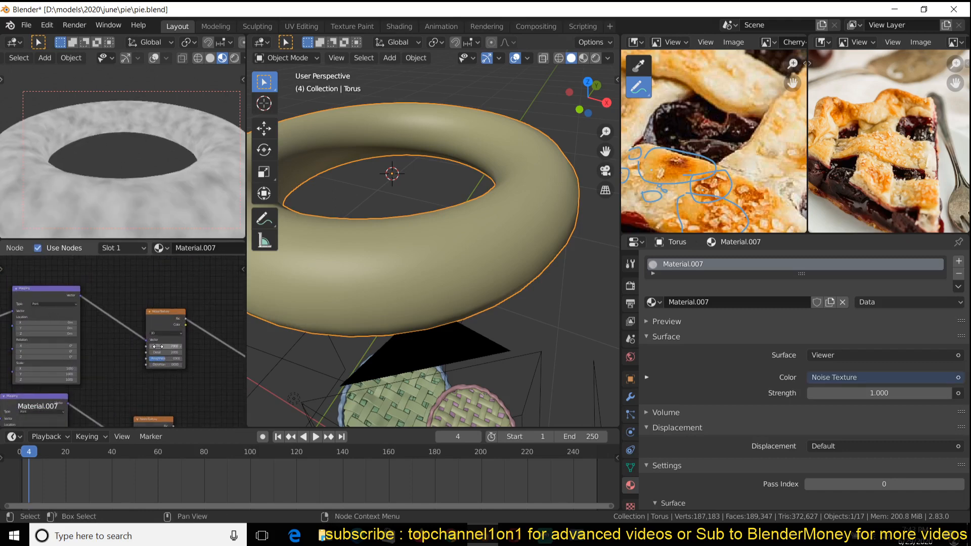
{"action": "left_click_drag", "start_coordinate": [166, 346], "coordinate": [413, 347]}
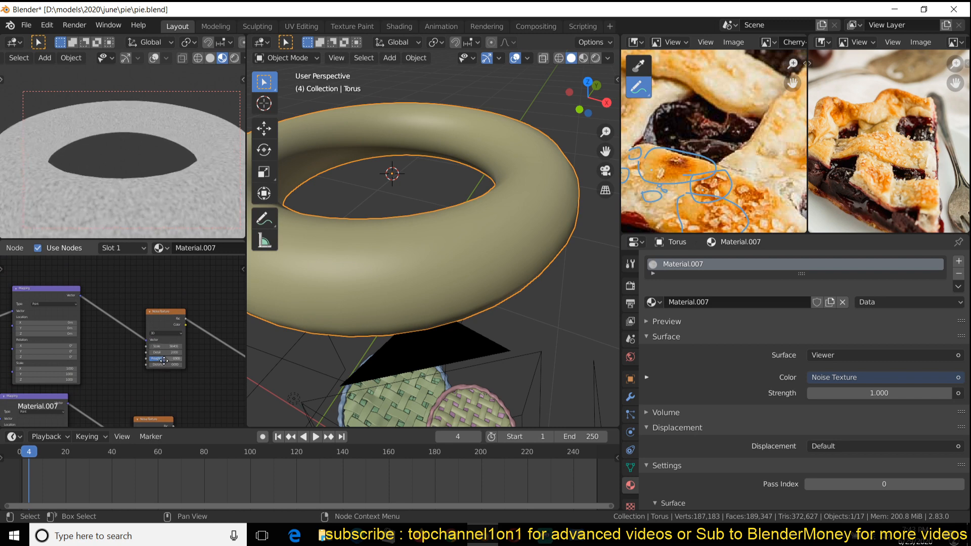
- Add a ColorRamp after the fine Noise Texture and move its black stop to 0.543 to isolate small speckles
{"action": "scroll", "coordinate": [32, 338], "scroll_direction": "down", "scroll_amount": 3}
{"action": "key", "text": "shift+a"}
{"action": "mouse_move", "coordinate": [59, 342]}
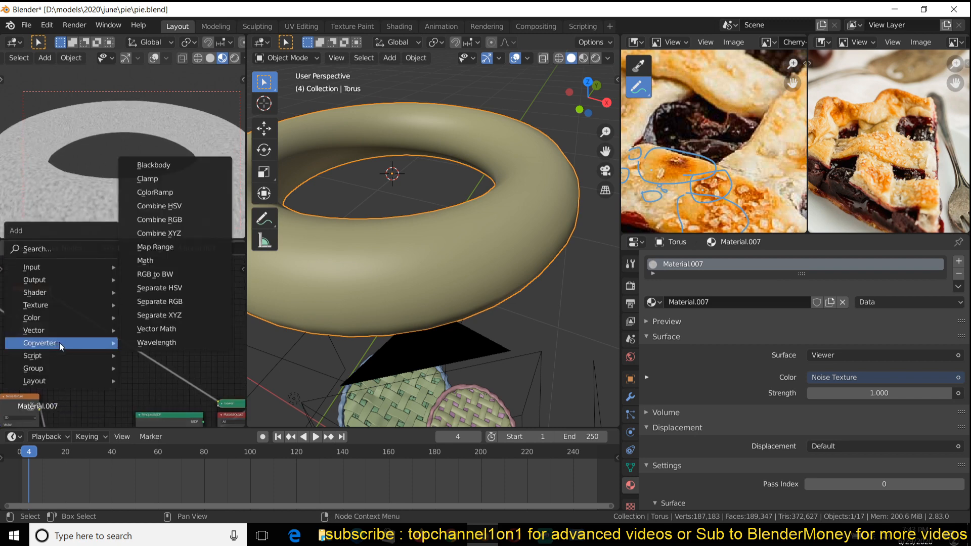
{"action": "left_click", "coordinate": [180, 192]}
{"action": "left_click", "coordinate": [89, 350]}
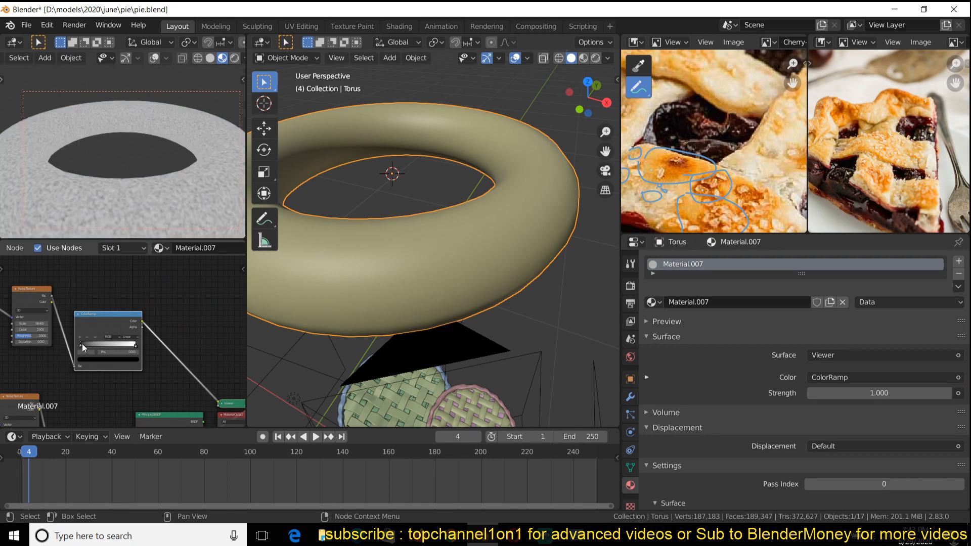
{"action": "left_click_drag", "start_coordinate": [82, 345], "coordinate": [109, 344]}
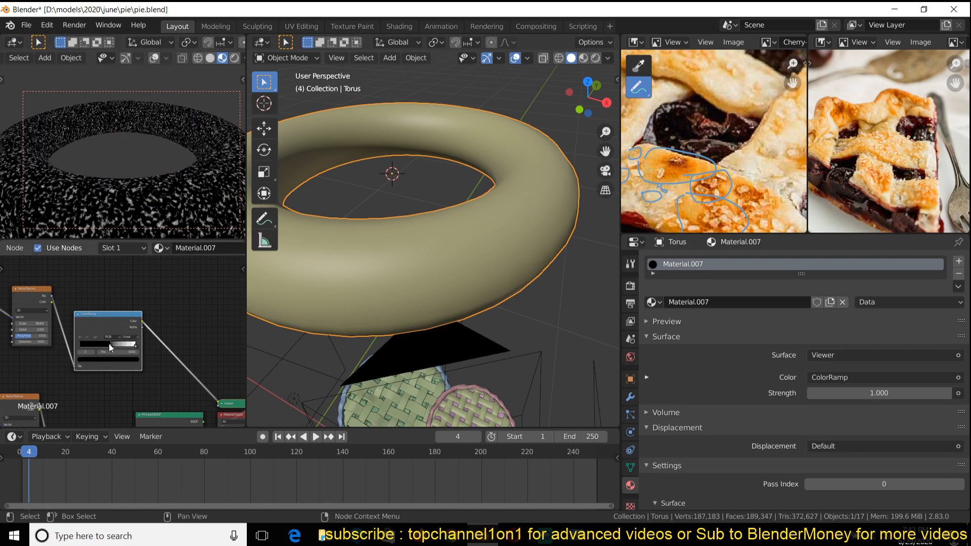
- Combine the speckle ColorRamp with the existing Multiply output in a new mix node set to Multiply
{"action": "middle_click_drag", "start_coordinate": [175, 333], "coordinate": [180, 279]}
{"action": "scroll", "coordinate": [177, 291], "scroll_direction": "down", "scroll_amount": 1}
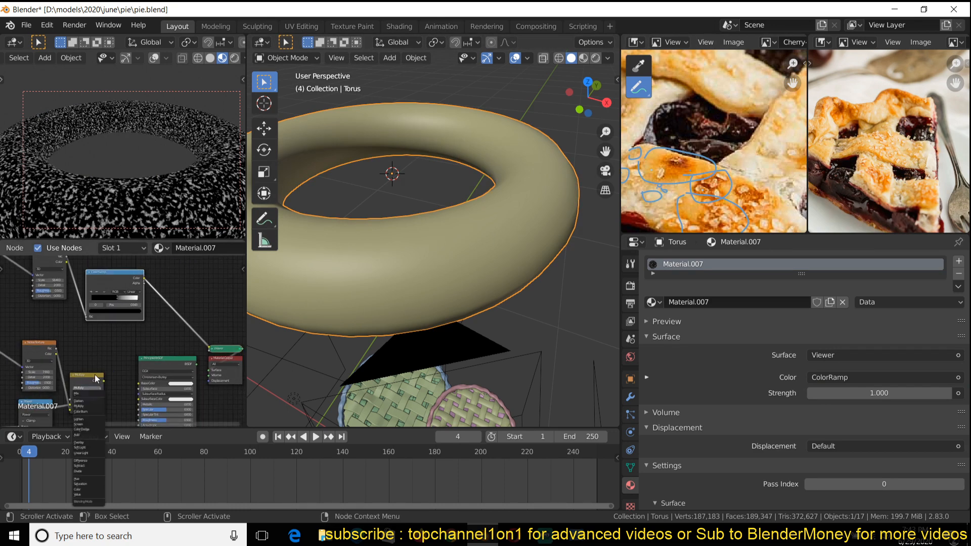
{"action": "left_click_drag", "start_coordinate": [92, 380], "coordinate": [120, 339]}
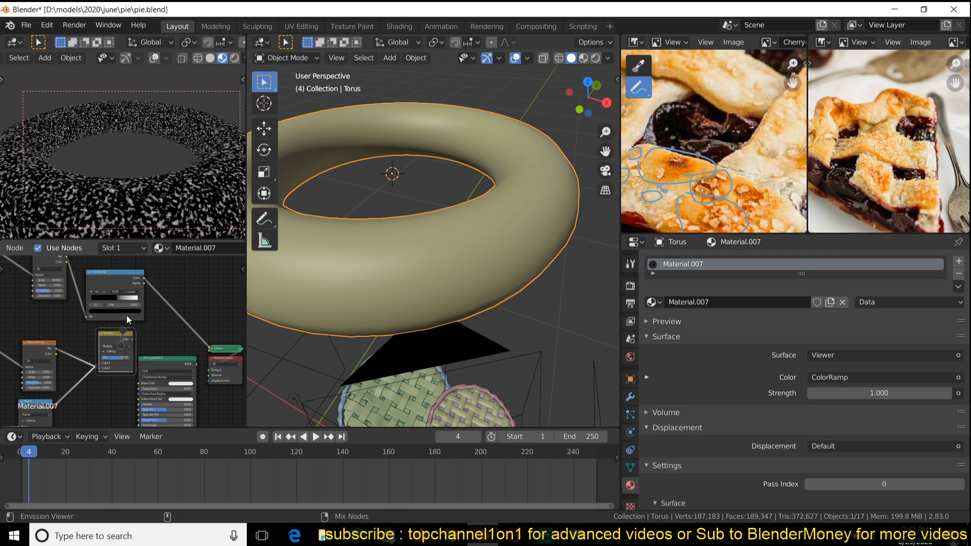
{"action": "right_click_drag", "start_coordinate": [128, 318], "coordinate": [132, 336], "text": "ctrl+shift"}
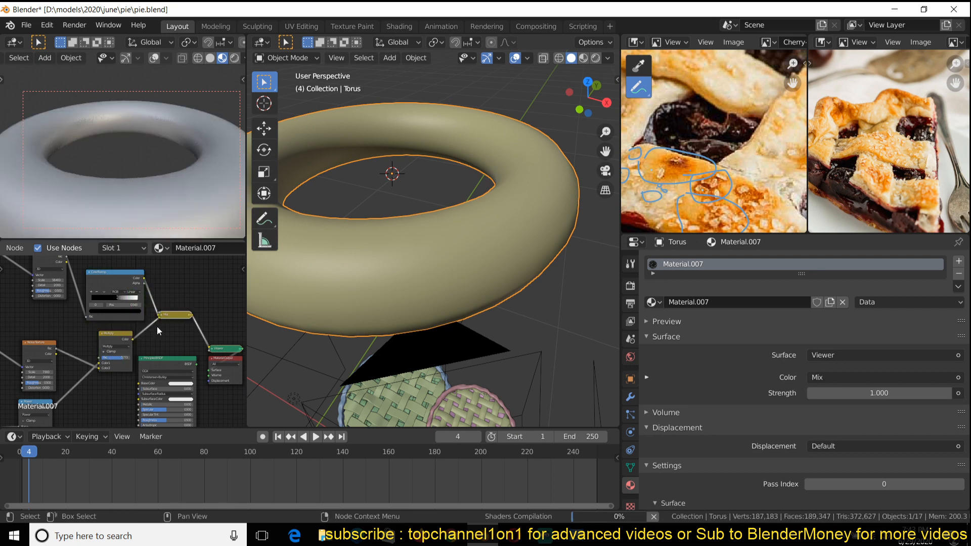
{"action": "left_click", "coordinate": [162, 314]}
{"action": "left_click", "coordinate": [170, 326]}
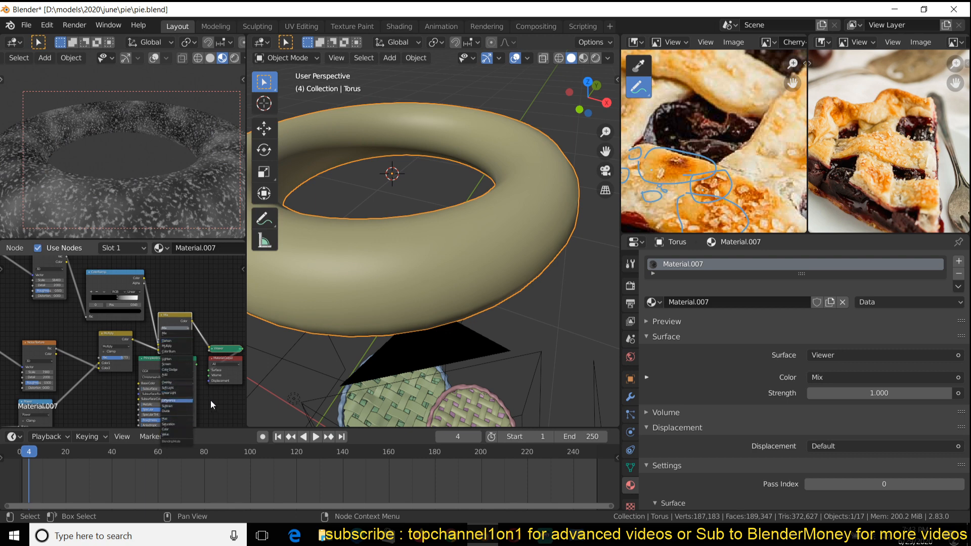
{"action": "left_click", "coordinate": [179, 348]}
- Swap the new Multiply node's inputs so the cloudy noise feeds Color1, and lower its factor
{"action": "scroll", "coordinate": [178, 348], "scroll_direction": "up", "scroll_amount": 1}
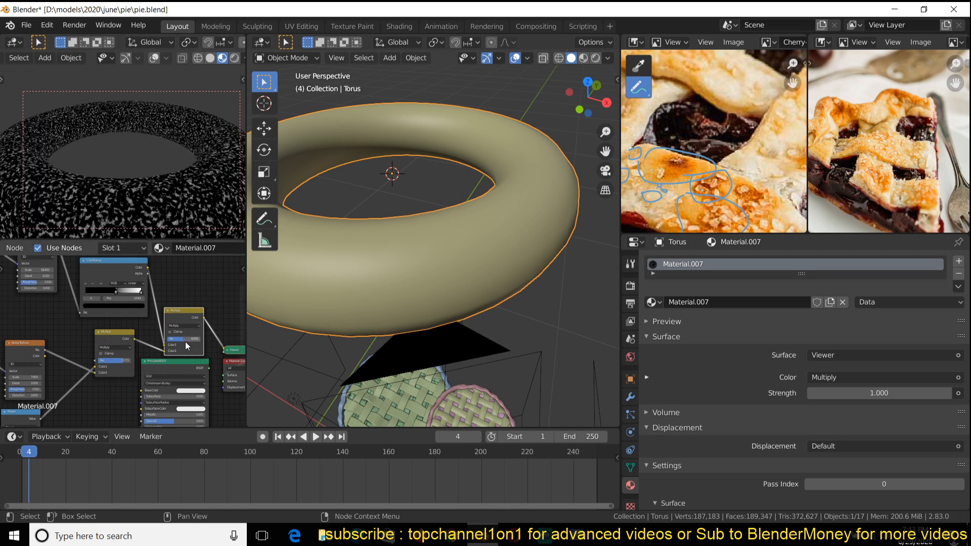
{"action": "left_click_drag", "start_coordinate": [181, 339], "coordinate": [163, 351]}
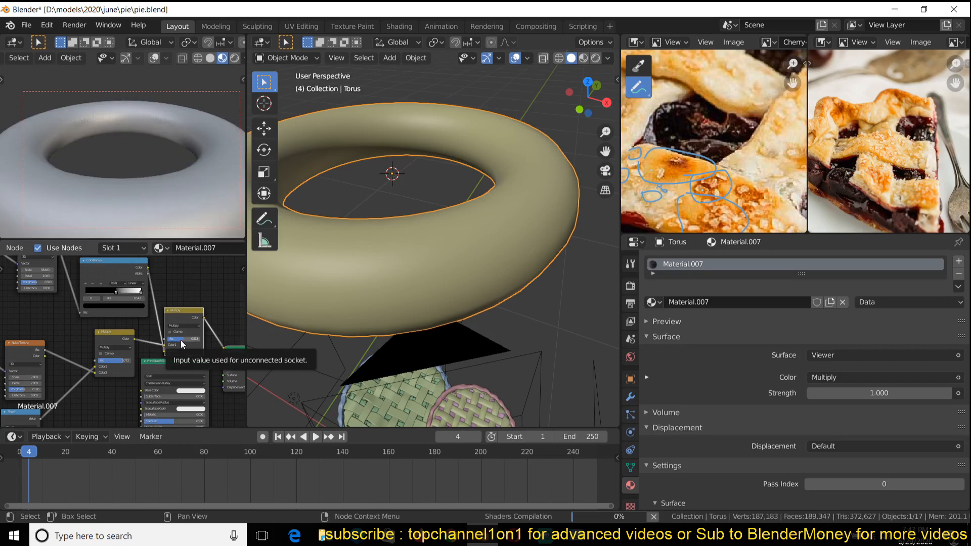
{"action": "left_click_drag", "start_coordinate": [182, 340], "coordinate": [179, 340]}
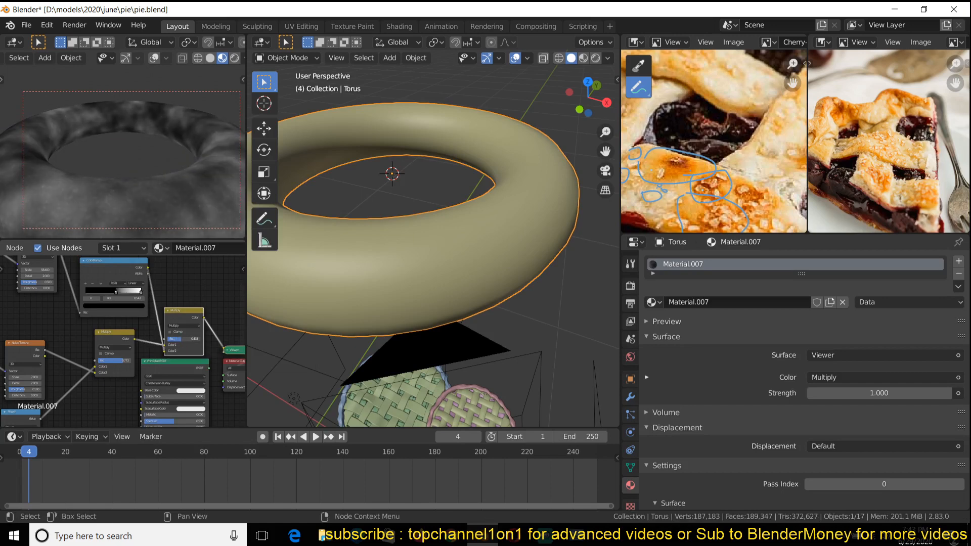
- Spread out the end of the node tree by moving the Principled BSDF, Material Output and Viewer nodes away from the Multiply nodes
{"action": "scroll", "coordinate": [714, 188], "scroll_direction": "down", "scroll_amount": 4}
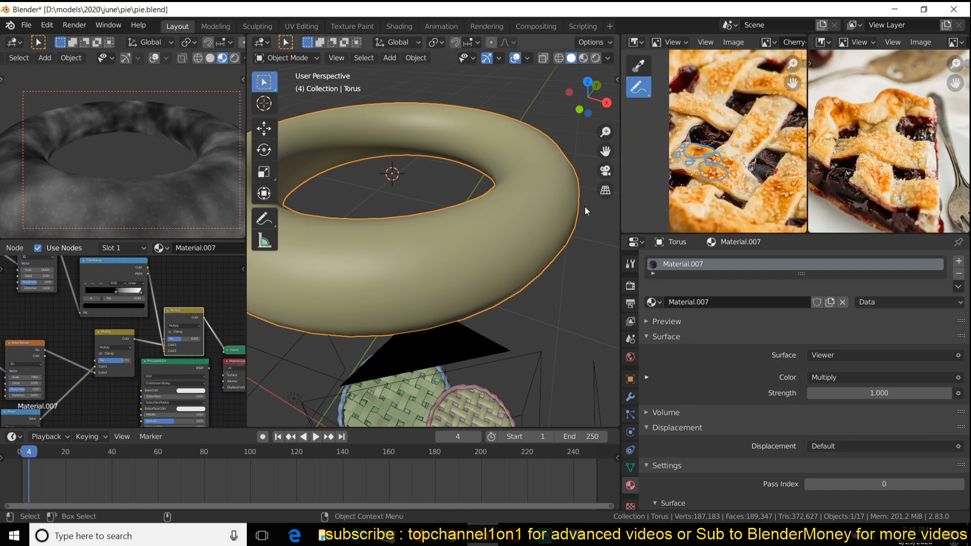
{"action": "scroll", "coordinate": [112, 338], "scroll_direction": "down", "scroll_amount": 4}
{"action": "middle_click_drag", "start_coordinate": [121, 337], "coordinate": [58, 306]}
{"action": "scroll", "coordinate": [177, 325], "scroll_direction": "down", "scroll_amount": 4}
{"action": "left_click_drag", "start_coordinate": [130, 333], "coordinate": [63, 370]}
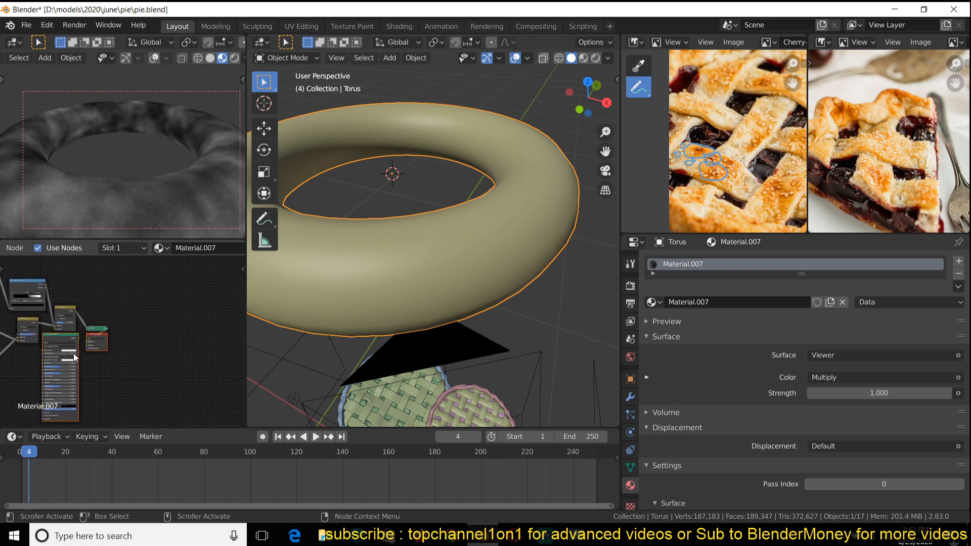
{"action": "key", "text": "g"}
{"action": "left_click", "coordinate": [169, 346]}
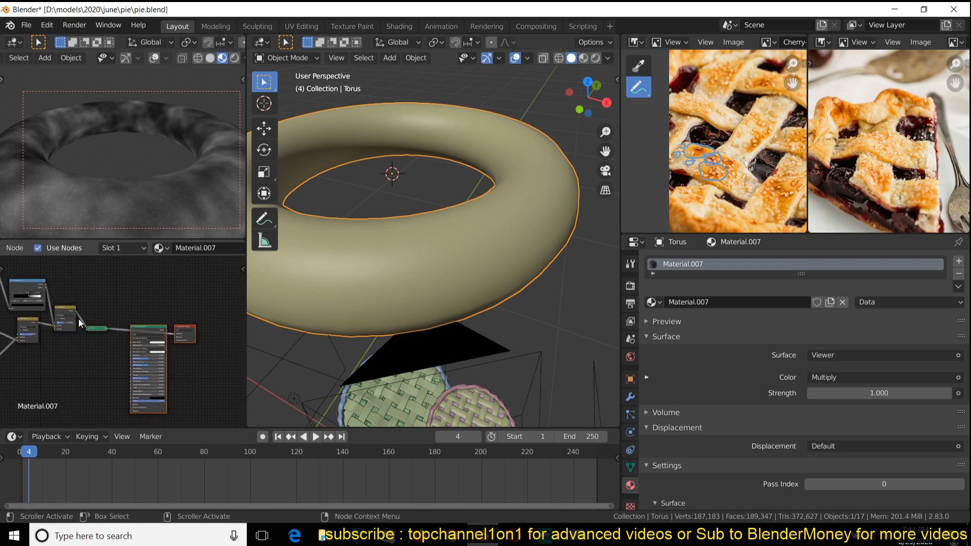
{"action": "scroll", "coordinate": [42, 343], "scroll_direction": "up", "scroll_amount": 2}
{"action": "left_click_drag", "start_coordinate": [54, 315], "coordinate": [176, 282]}
{"action": "scroll", "coordinate": [147, 291], "scroll_direction": "up", "scroll_amount": 3}
{"action": "middle_click_drag", "start_coordinate": [137, 316], "coordinate": [119, 366]}
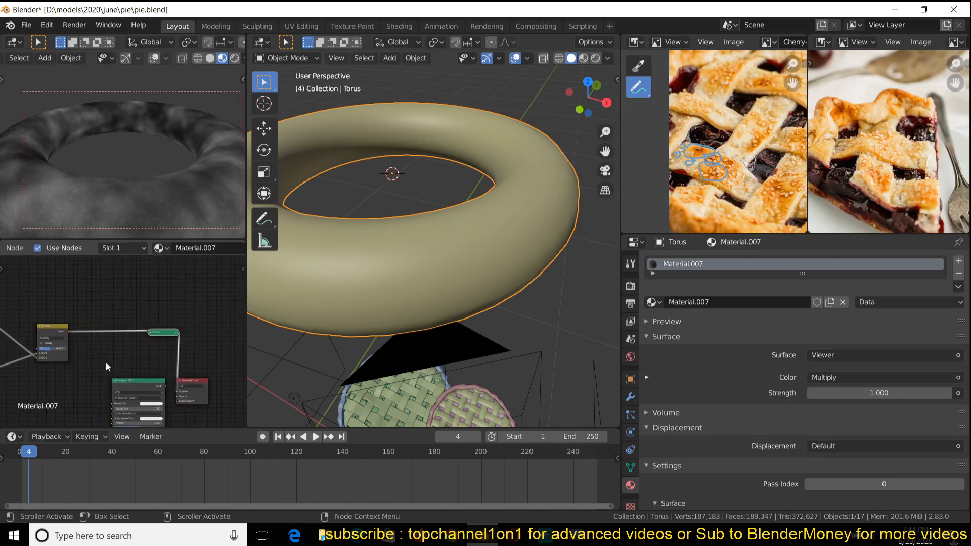
- Make room between the Power node and the first Multiply node, and insert a ColorRamp on the link between them
{"action": "middle_click_drag", "start_coordinate": [27, 370], "coordinate": [169, 322]}
{"action": "middle_click_drag", "start_coordinate": [86, 344], "coordinate": [153, 317]}
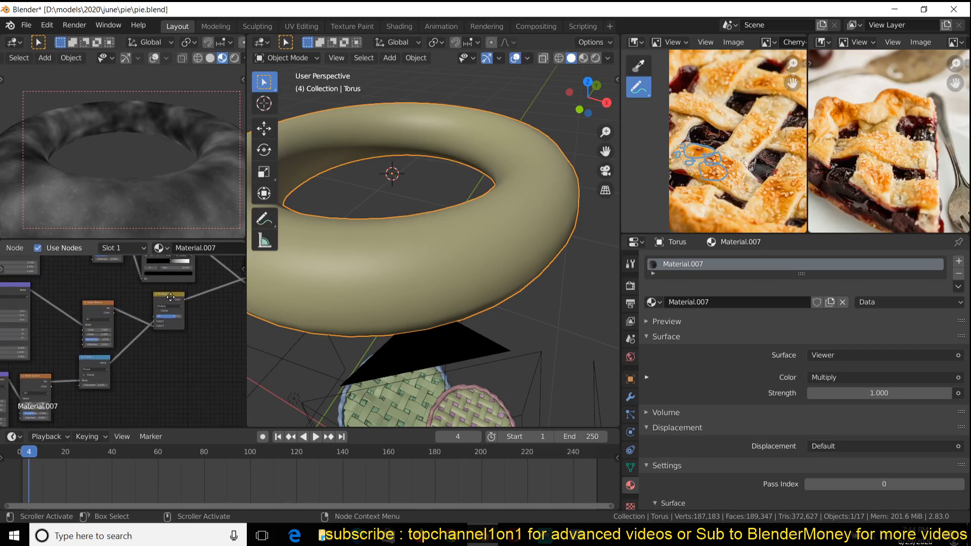
{"action": "left_click_drag", "start_coordinate": [170, 297], "coordinate": [225, 316]}
{"action": "left_click_drag", "start_coordinate": [97, 365], "coordinate": [75, 386]}
{"action": "key", "text": "shift+a"}
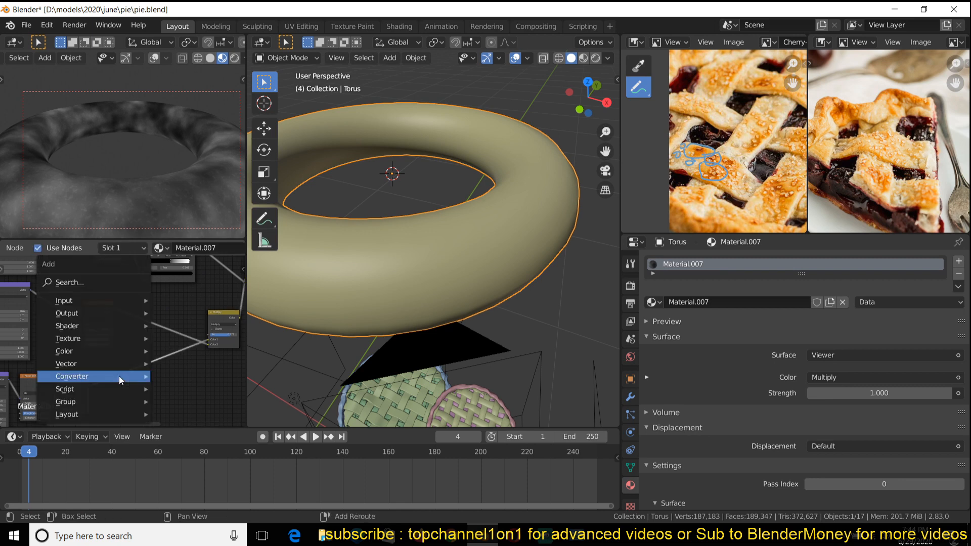
{"action": "mouse_move", "coordinate": [120, 376]}
{"action": "left_click", "coordinate": [229, 223]}
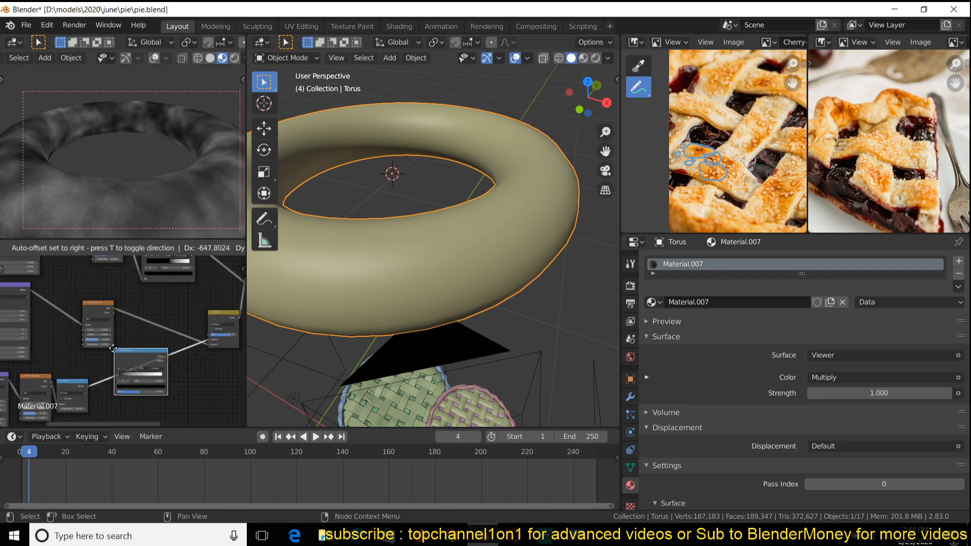
{"action": "left_click", "coordinate": [114, 349]}
- Color the new ColorRamp's black stop with a browned orange sampled from the pie crust reference photo
{"action": "scroll", "coordinate": [129, 383], "scroll_direction": "up", "scroll_amount": 2}
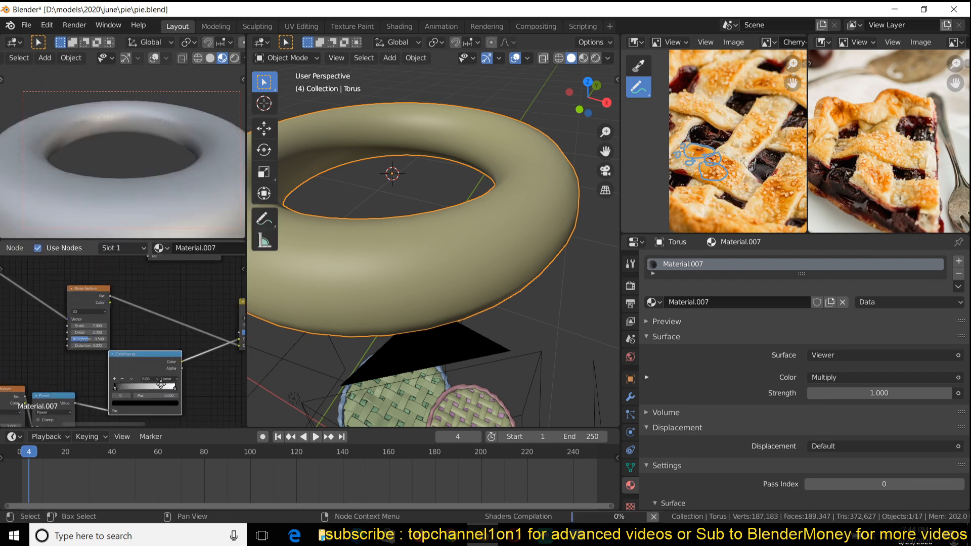
{"action": "middle_click_drag", "start_coordinate": [161, 385], "coordinate": [157, 359]}
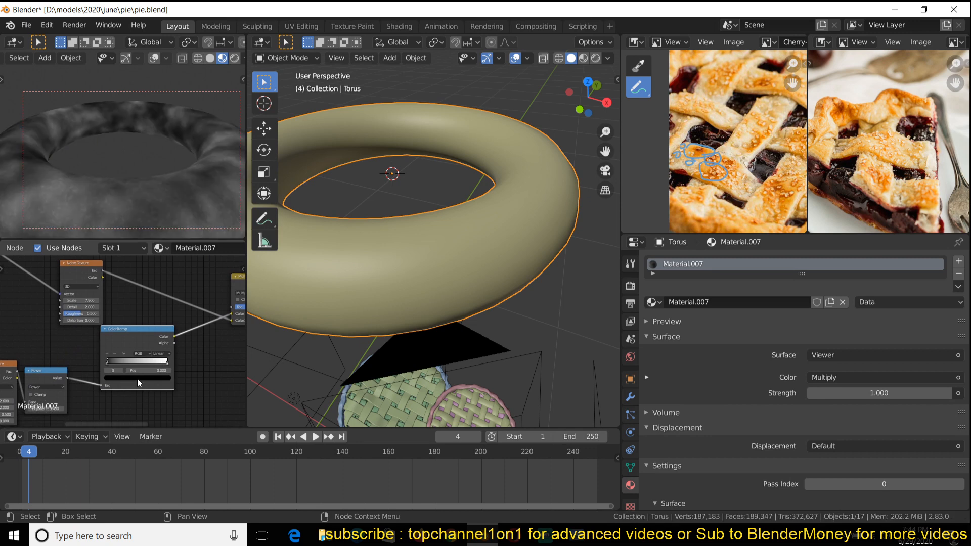
{"action": "left_click", "coordinate": [137, 378]}
{"action": "left_click", "coordinate": [156, 351]}
{"action": "left_click", "coordinate": [730, 163]}
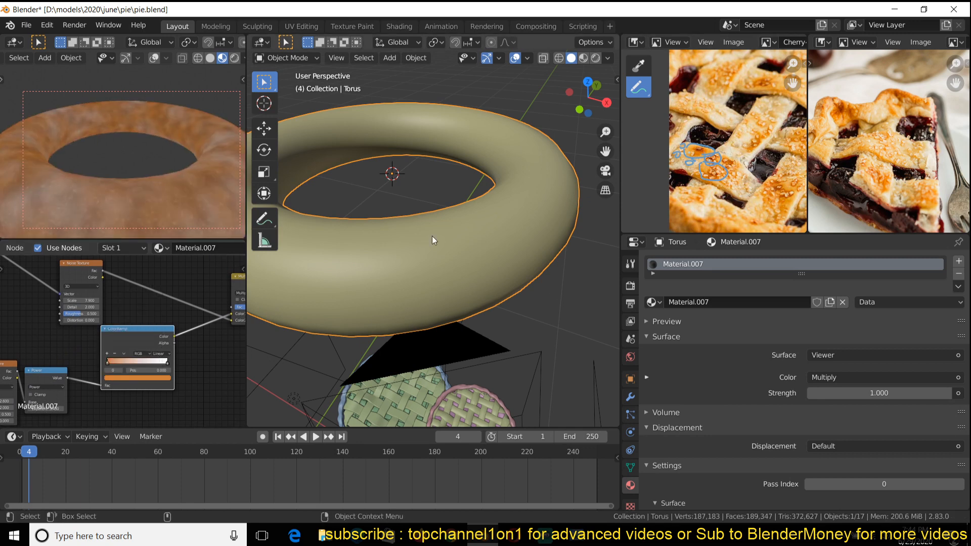
- Change the same ColorRamp's white stop at position 1.000 to a light peach crust color
{"action": "scroll", "coordinate": [120, 364], "scroll_direction": "up", "scroll_amount": 1}
{"action": "left_click", "coordinate": [176, 368]}
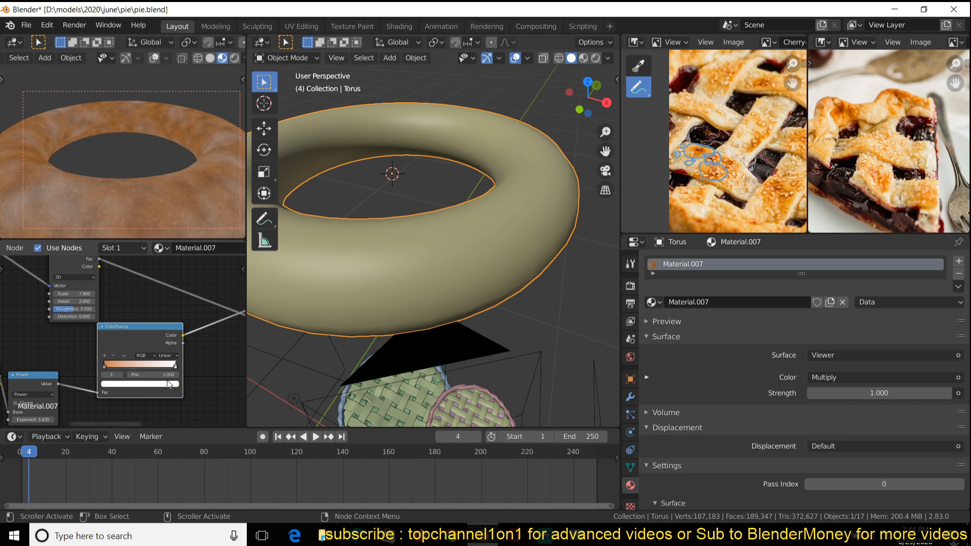
{"action": "left_click", "coordinate": [146, 384]}
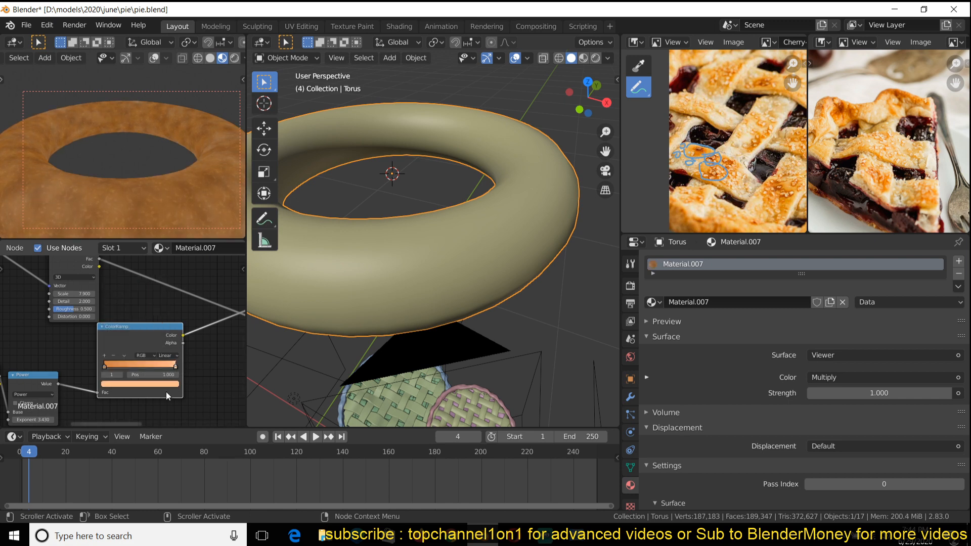
{"action": "middle_click_drag", "start_coordinate": [172, 324], "coordinate": [88, 380]}
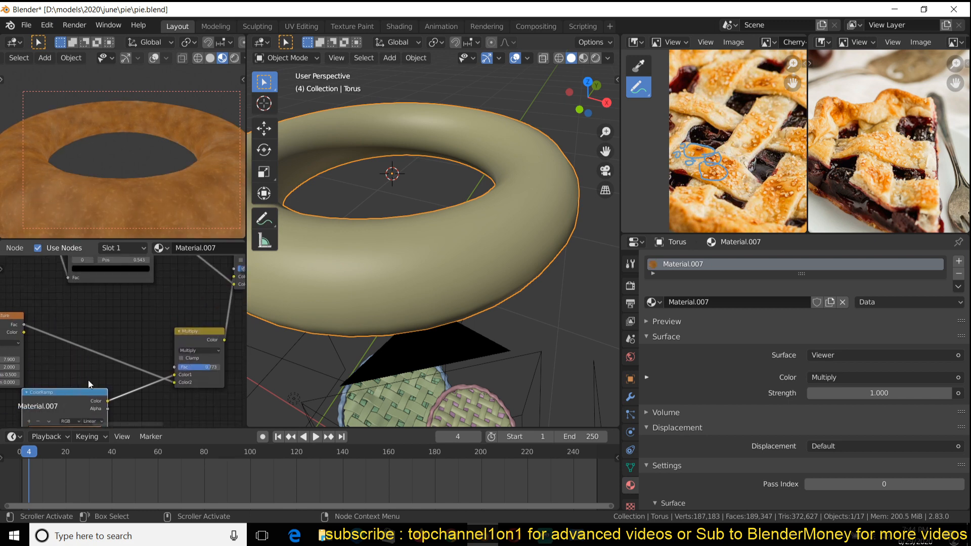
- Insert a duplicate of the peach-orange ColorRamp between the Noise Texture and the lower Multiply node, and switch that node's blend mode to Overlay
{"action": "key", "text": "shift+d"}
{"action": "left_click", "coordinate": [113, 326]}
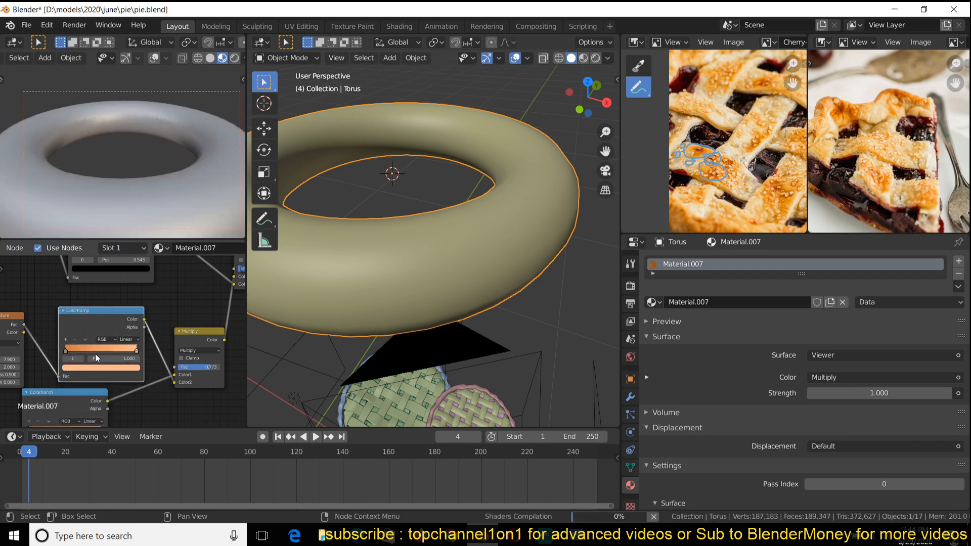
{"action": "left_click", "coordinate": [66, 351]}
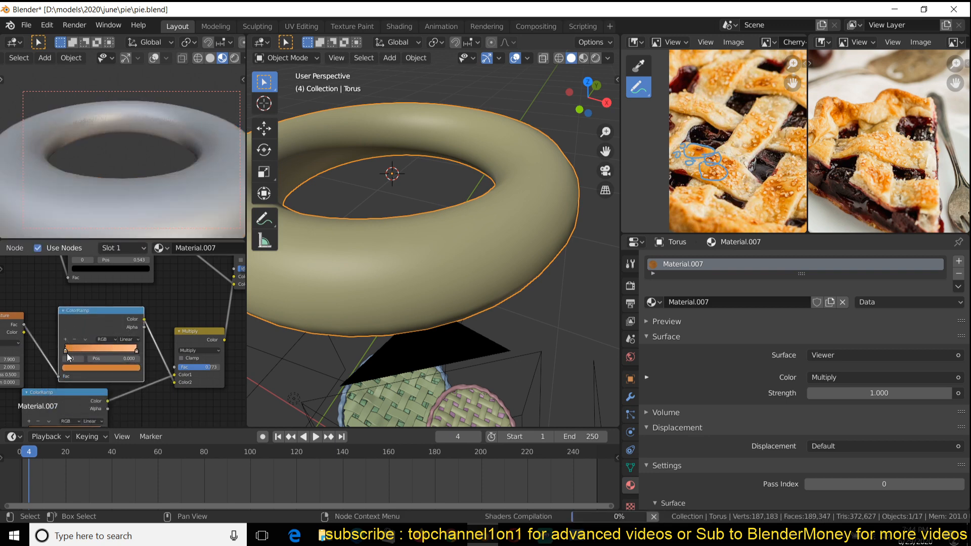
{"action": "left_click", "coordinate": [96, 368]}
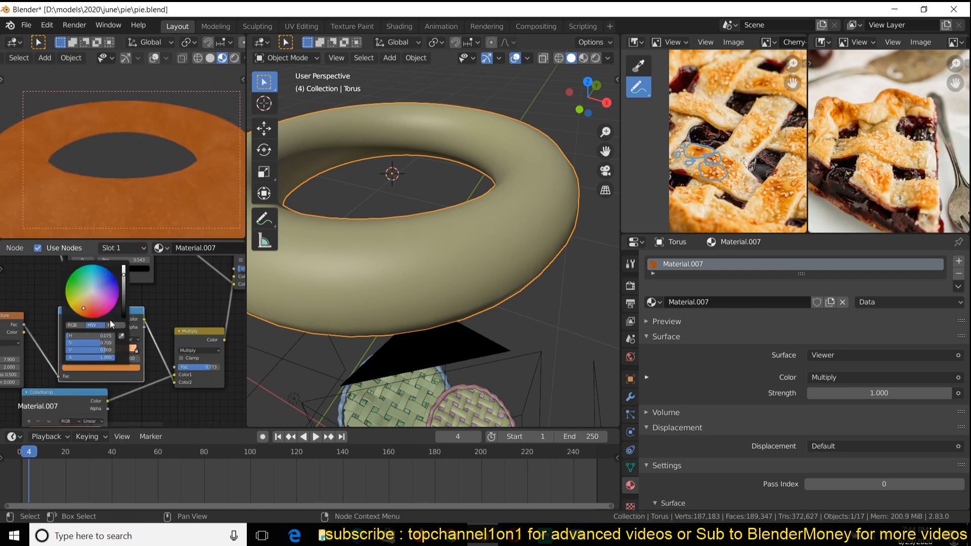
{"action": "left_click", "coordinate": [195, 350]}
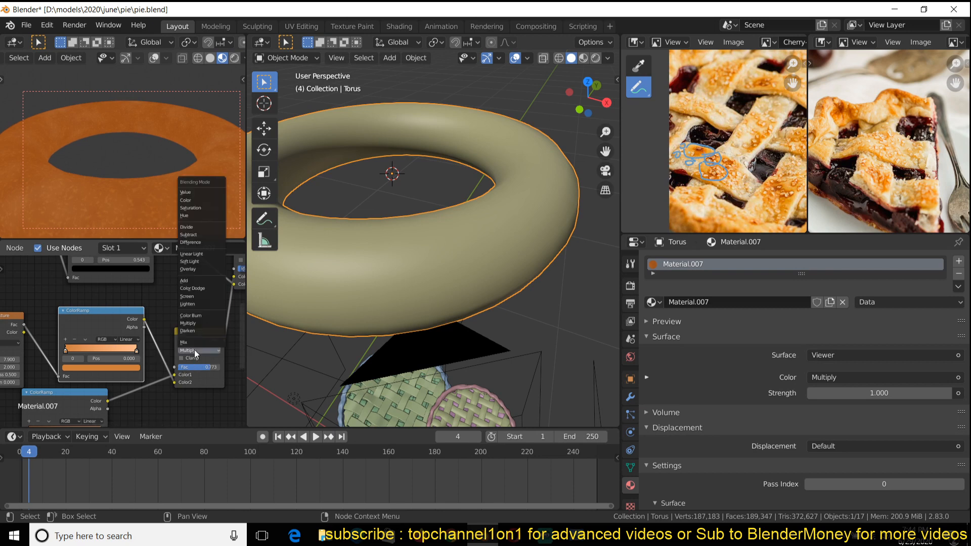
{"action": "left_click", "coordinate": [199, 269]}
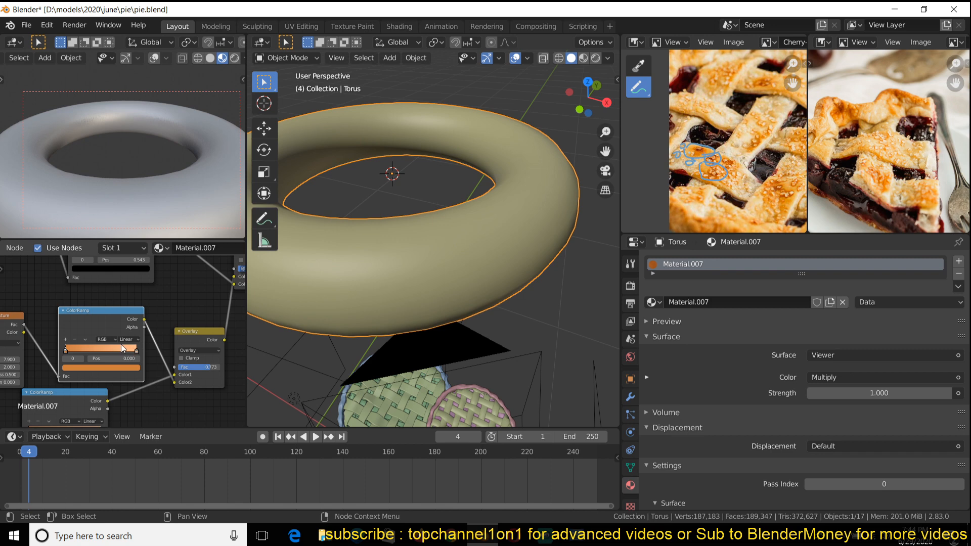
- Move the duplicated ColorRamp's orange stop to position 0.301 and recolor it pale cream to match the light crust in the reference photo
{"action": "left_click_drag", "start_coordinate": [68, 348], "coordinate": [82, 347]}
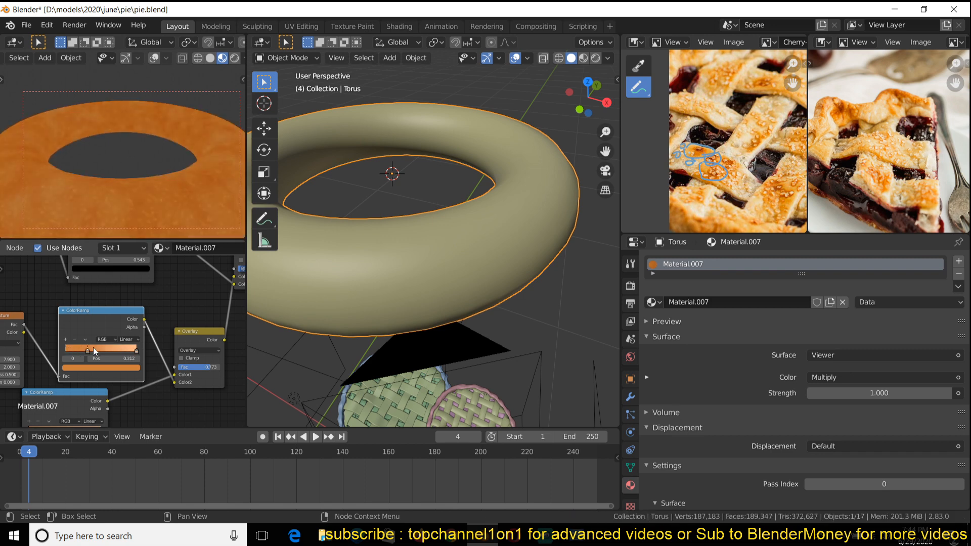
{"action": "left_click", "coordinate": [124, 367]}
{"action": "left_click_drag", "start_coordinate": [83, 308], "coordinate": [72, 308]}
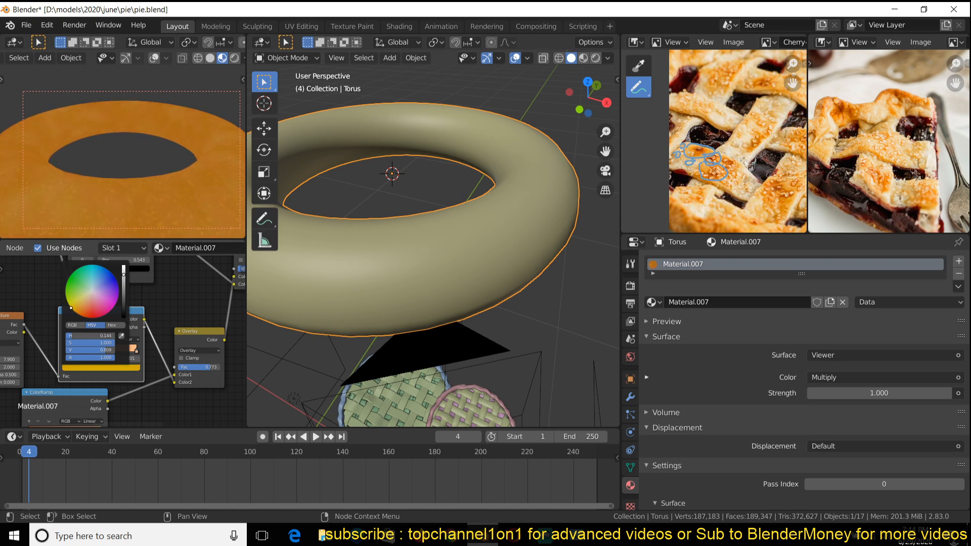
{"action": "scroll", "coordinate": [695, 165], "scroll_direction": "up", "scroll_amount": 2}
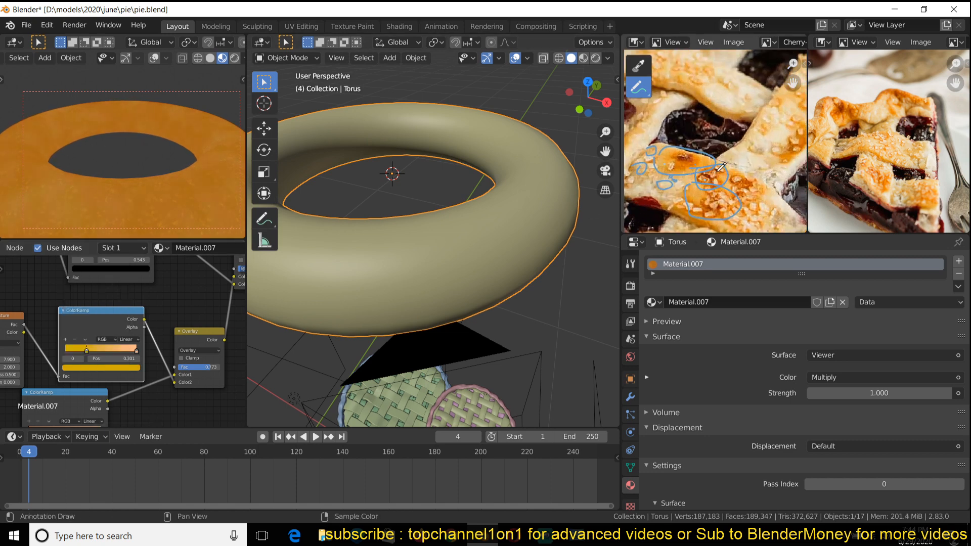
{"action": "left_click", "coordinate": [99, 367]}
{"action": "left_click_drag", "start_coordinate": [92, 301], "coordinate": [123, 266]}
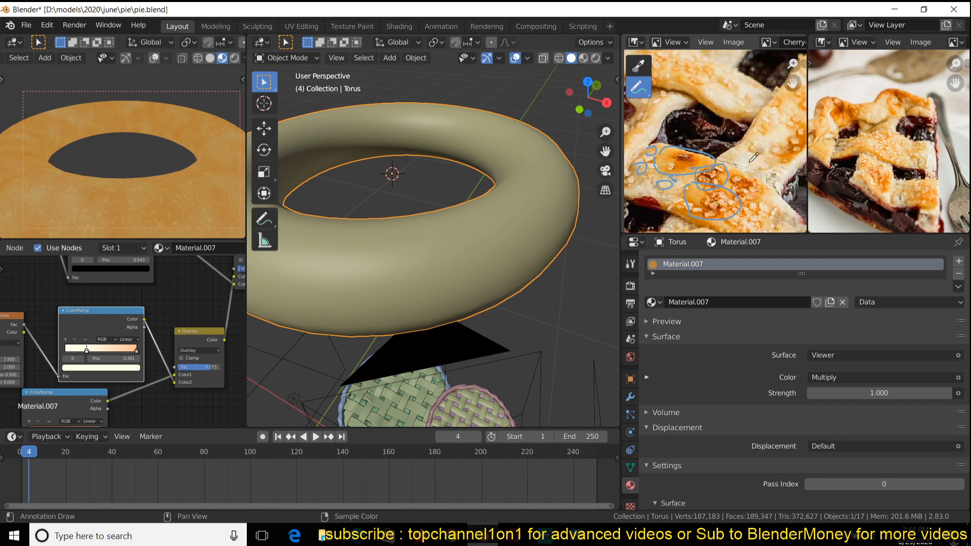
- Move the duplicated ColorRamp's peach stop to position 0.692 and recolor it pale pink
{"action": "left_click_drag", "start_coordinate": [135, 350], "coordinate": [112, 349]}
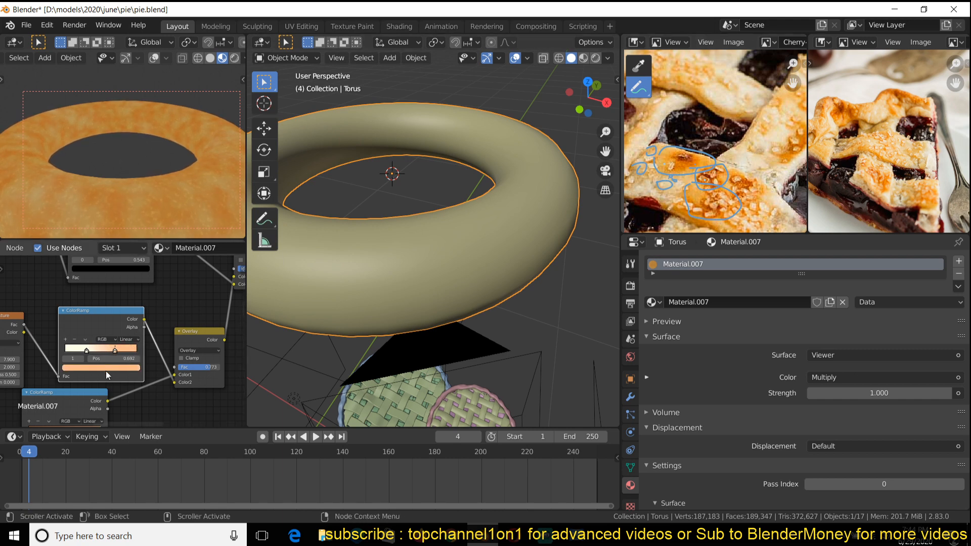
{"action": "left_click", "coordinate": [112, 368]}
{"action": "left_click_drag", "start_coordinate": [93, 305], "coordinate": [88, 296]}
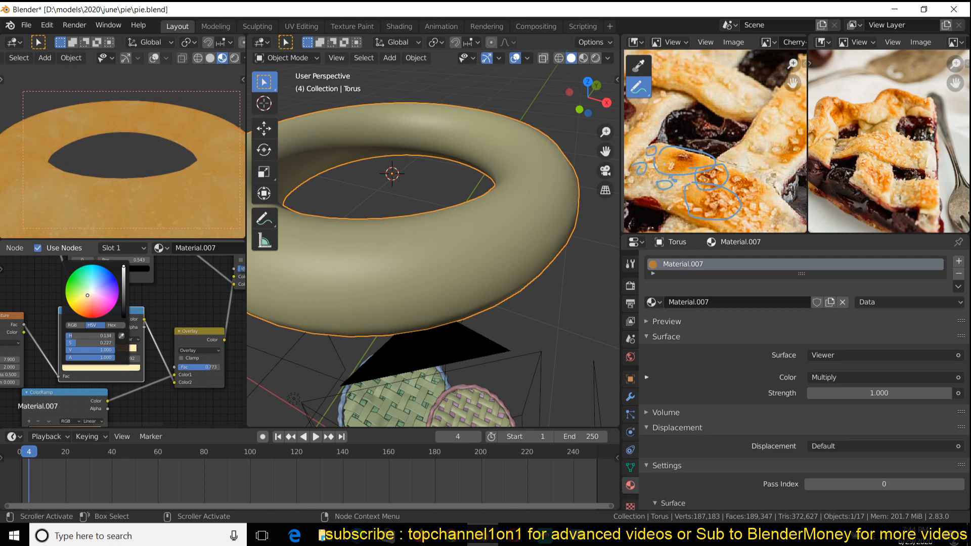
{"action": "left_click", "coordinate": [91, 299]}
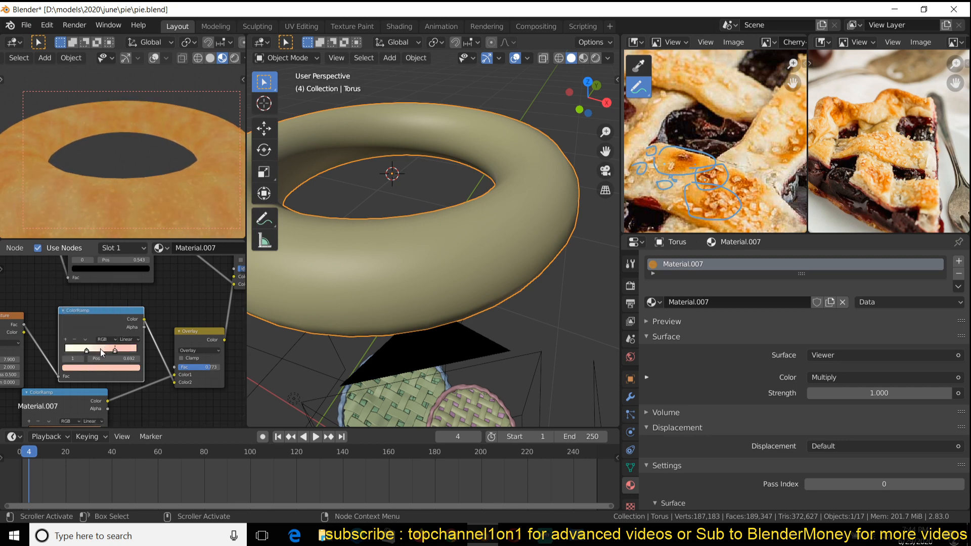
- Reposition the ramp's stops with pink at 0.000 and cream at 0.638, and recolor the pink stop a saturated orange
{"action": "left_click_drag", "start_coordinate": [101, 353], "coordinate": [54, 356]}
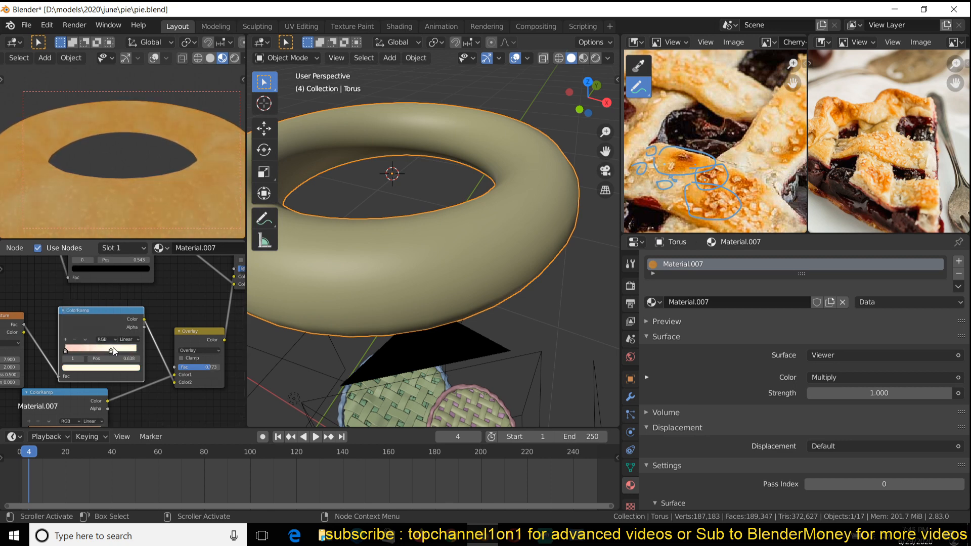
{"action": "left_click", "coordinate": [101, 368]}
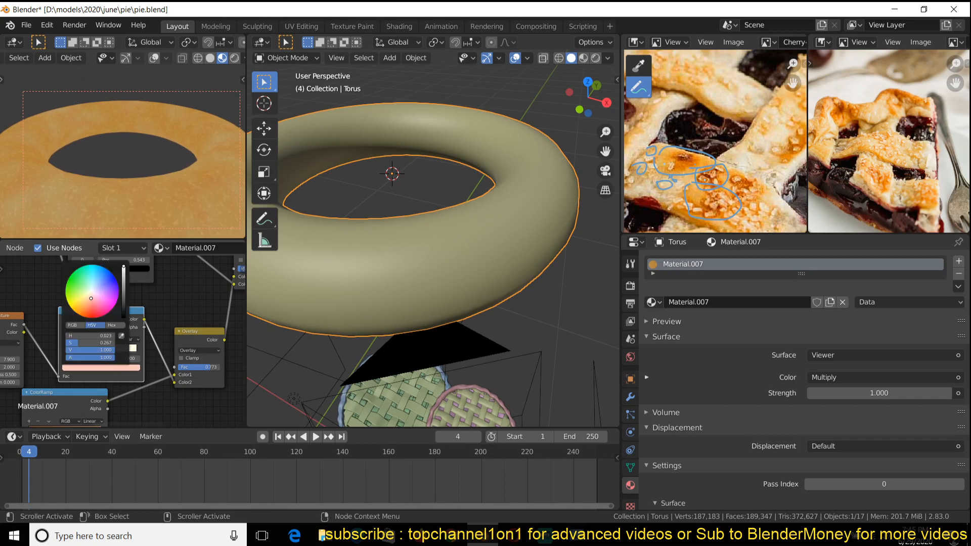
{"action": "mouse_move", "coordinate": [79, 343]}
{"action": "left_mouse_down"}
{"action": "mouse_move", "coordinate": [117, 343]}
{"action": "mouse_move", "coordinate": [77, 315]}
{"action": "left_mouse_up"}
- Rewire the remaining Multiply node with the black-and-white ColorRamp as Fac and the Overlay output as Color1, and set its blend mode to Mix
{"action": "scroll", "coordinate": [194, 355], "scroll_direction": "down", "scroll_amount": 2}
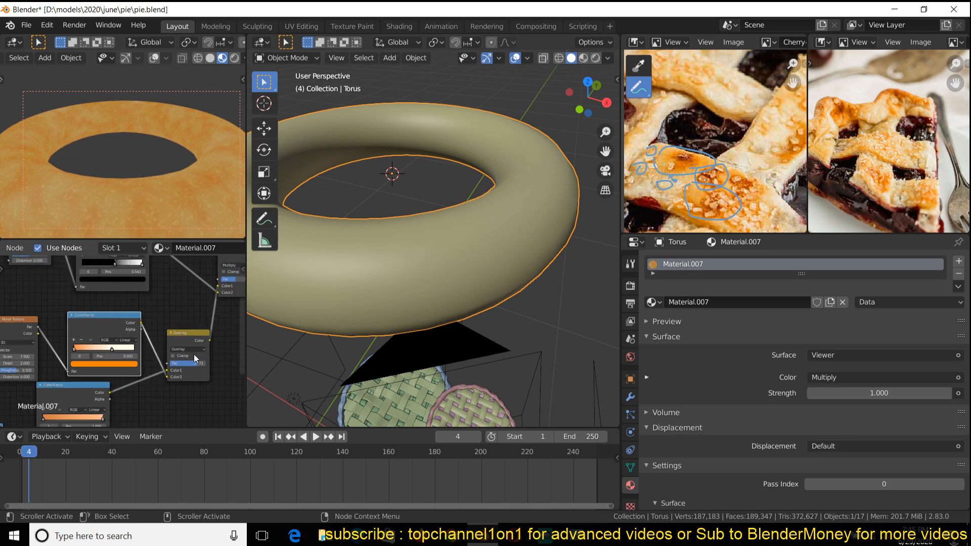
{"action": "middle_click_drag", "start_coordinate": [196, 359], "coordinate": [116, 368]}
{"action": "left_click", "coordinate": [170, 324]}
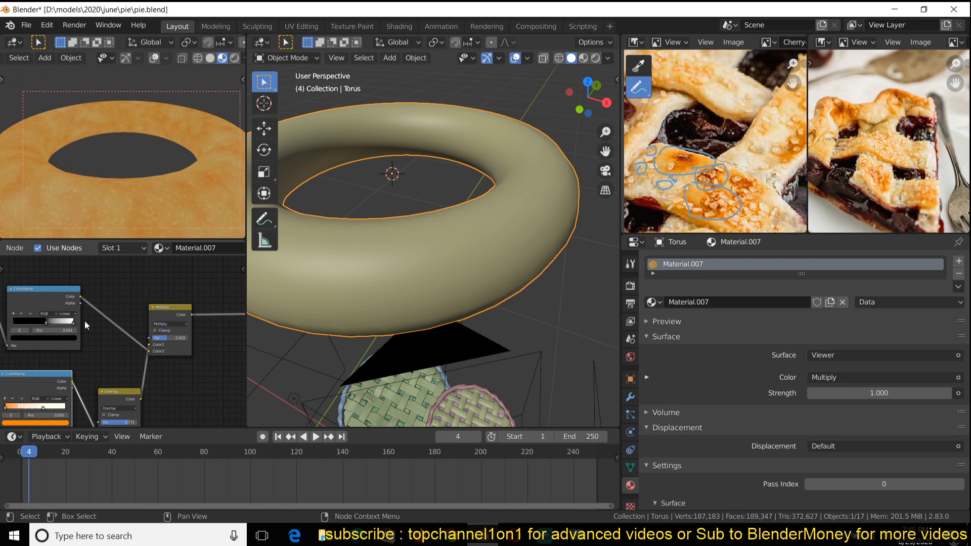
{"action": "scroll", "coordinate": [139, 375], "scroll_direction": "up", "scroll_amount": 2}
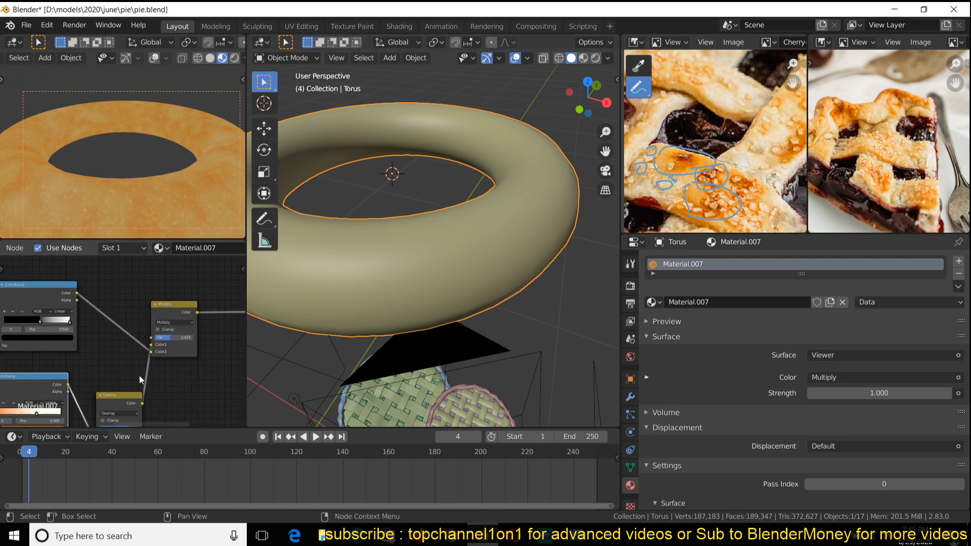
{"action": "left_click_drag", "start_coordinate": [155, 353], "coordinate": [156, 337]}
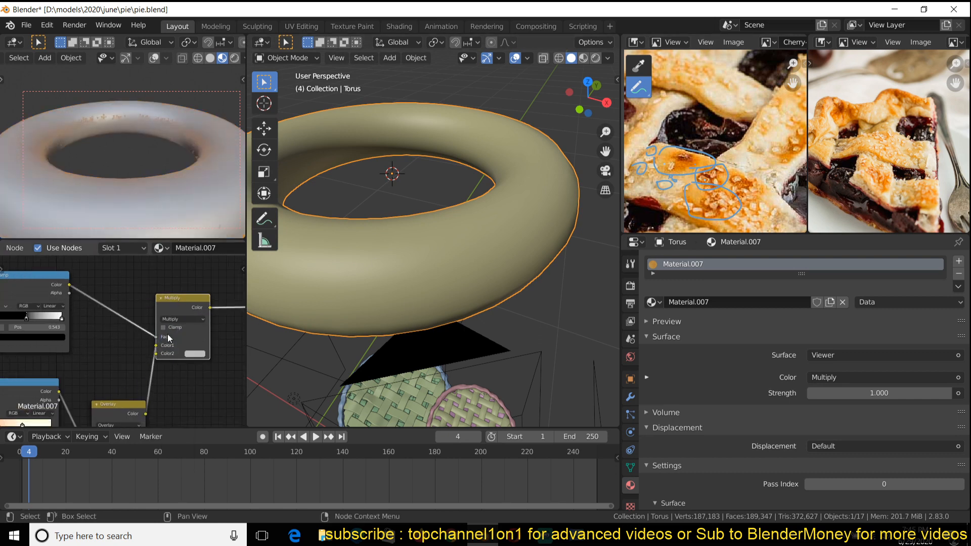
{"action": "left_click", "coordinate": [189, 319]}
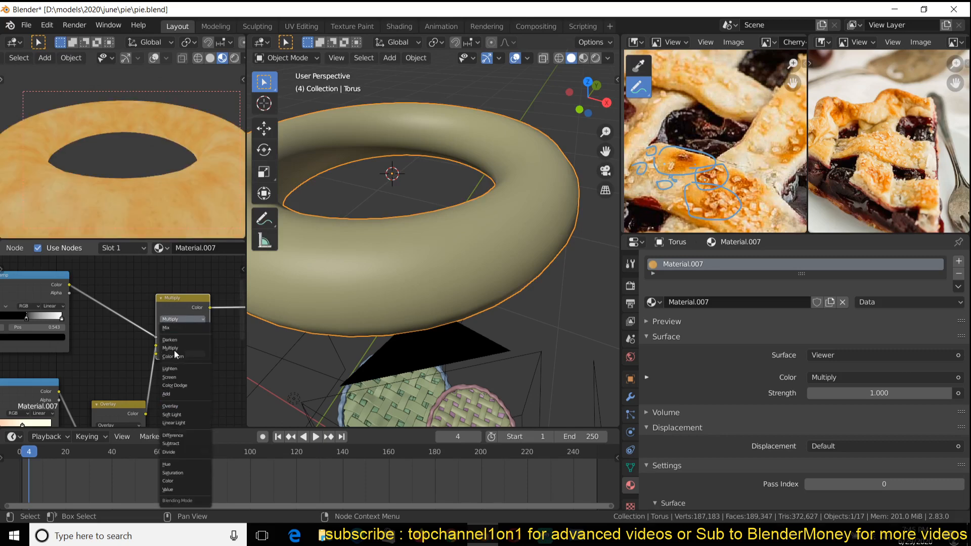
{"action": "left_click", "coordinate": [176, 327]}
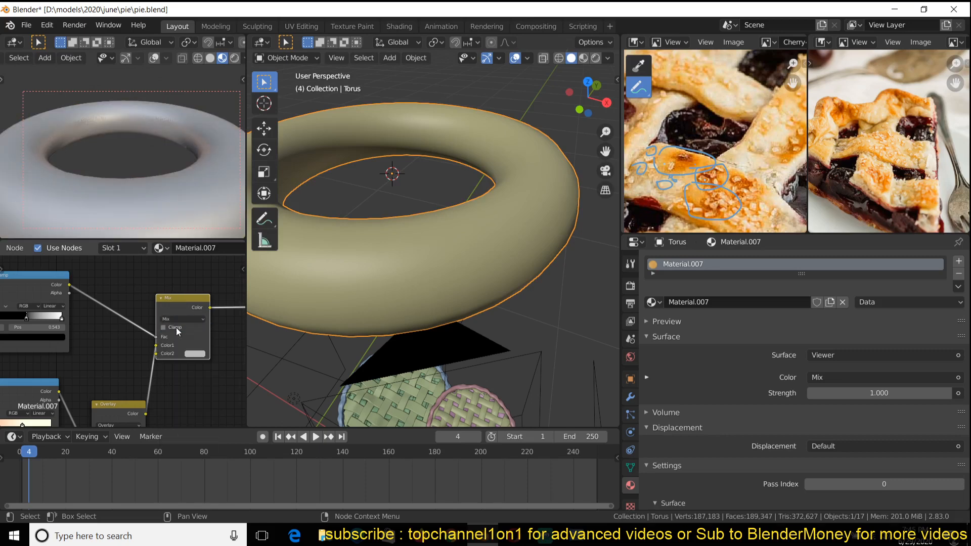
- Set the Mix node's Color2 to a pale cream and move the black stop of its factor ColorRamp to 0.714
{"action": "left_click", "coordinate": [202, 354]}
{"action": "left_click", "coordinate": [200, 286]}
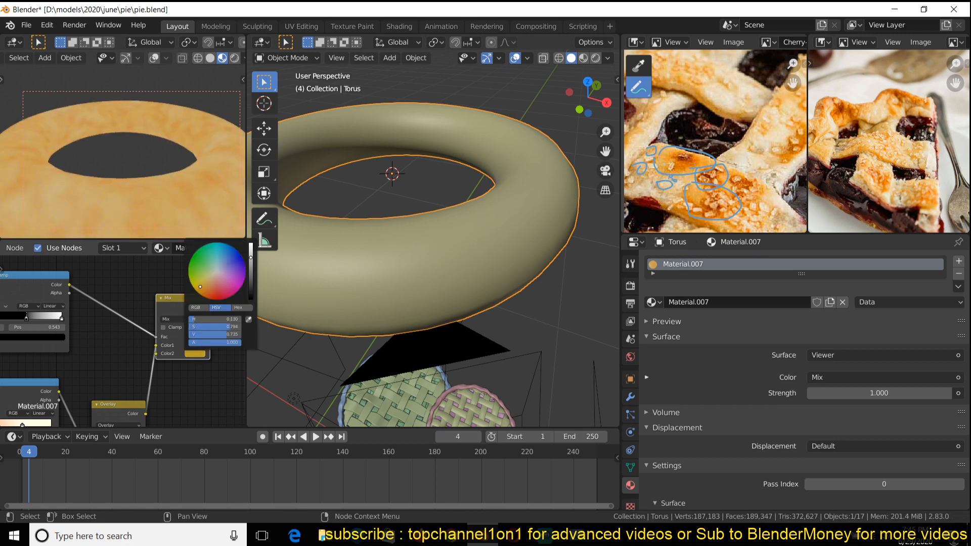
{"action": "mouse_move", "coordinate": [200, 286]}
{"action": "left_mouse_down"}
{"action": "mouse_move", "coordinate": [211, 261]}
{"action": "mouse_move", "coordinate": [214, 272]}
{"action": "left_mouse_up"}
{"action": "scroll", "coordinate": [218, 264], "scroll_direction": "up", "scroll_amount": 5}
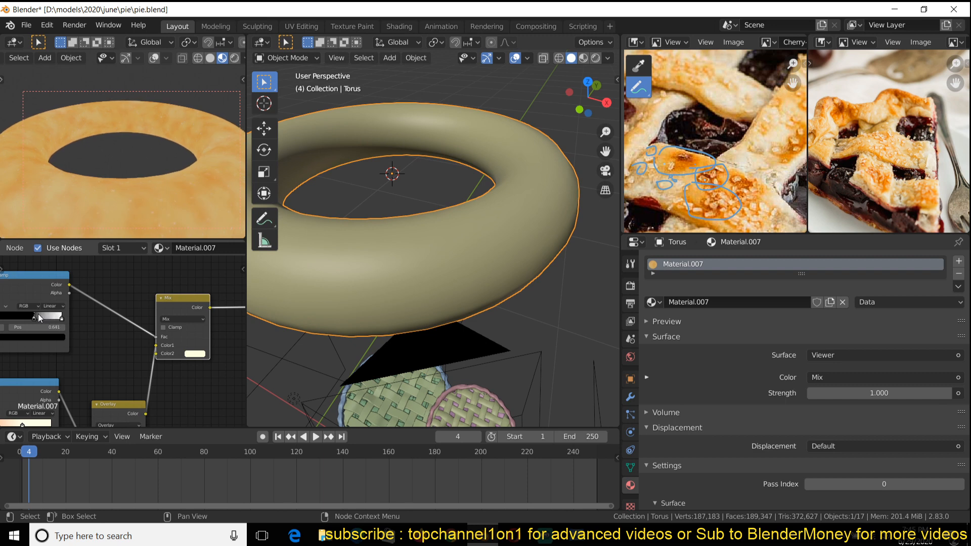
{"action": "left_click_drag", "start_coordinate": [38, 313], "coordinate": [41, 314]}
{"action": "left_click", "coordinate": [198, 353]}
{"action": "left_click_drag", "start_coordinate": [211, 284], "coordinate": [210, 276]}
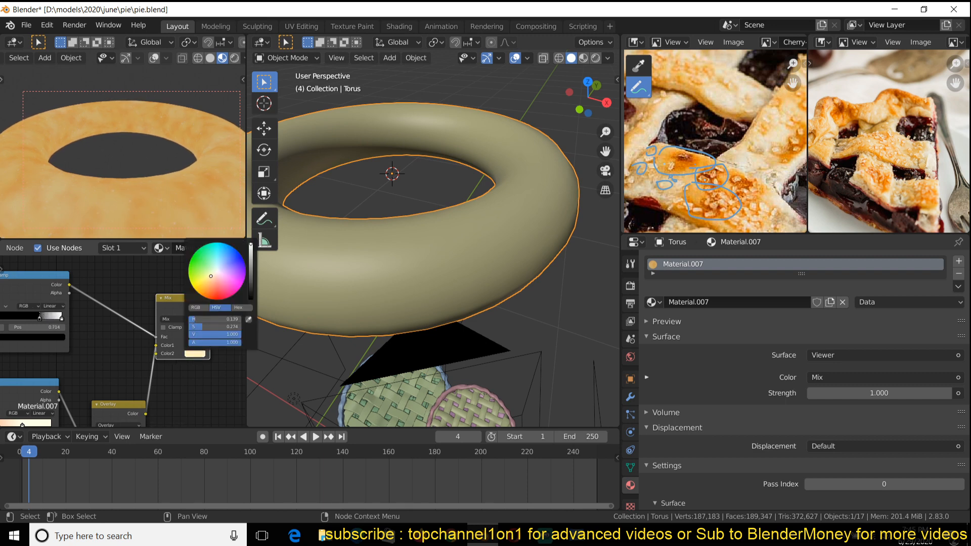
- Move the Mix node near the Principled BSDF, link its color to Base Color, and route the Principled BSDF to the material output
{"action": "middle_click_drag", "start_coordinate": [151, 368], "coordinate": [84, 358]}
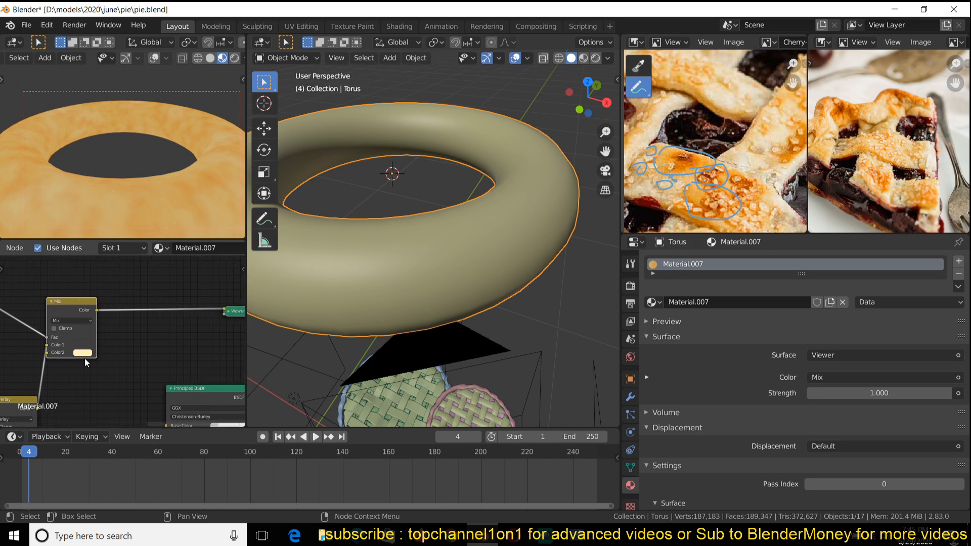
{"action": "left_click_drag", "start_coordinate": [94, 302], "coordinate": [105, 370]}
{"action": "middle_click_drag", "start_coordinate": [106, 376], "coordinate": [92, 315]}
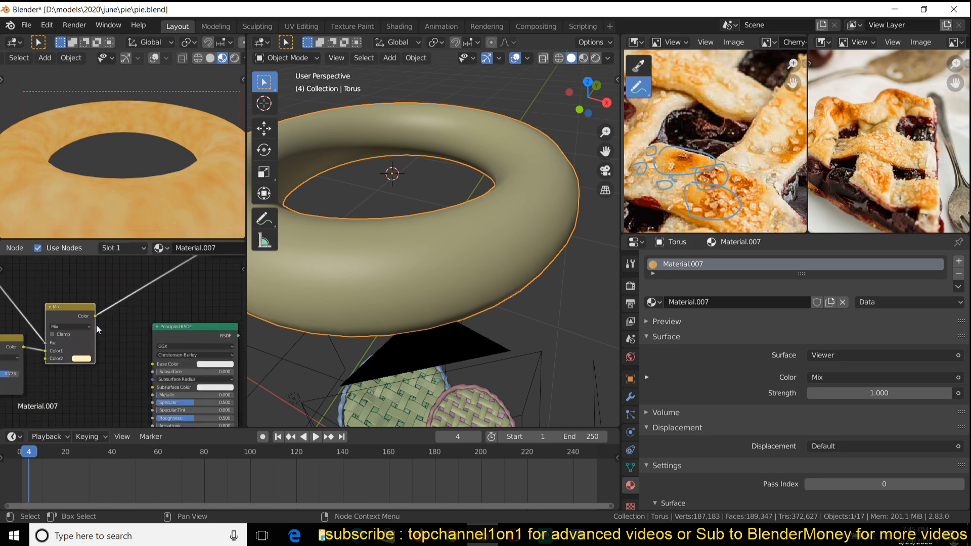
{"action": "left_click_drag", "start_coordinate": [95, 317], "coordinate": [156, 363]}
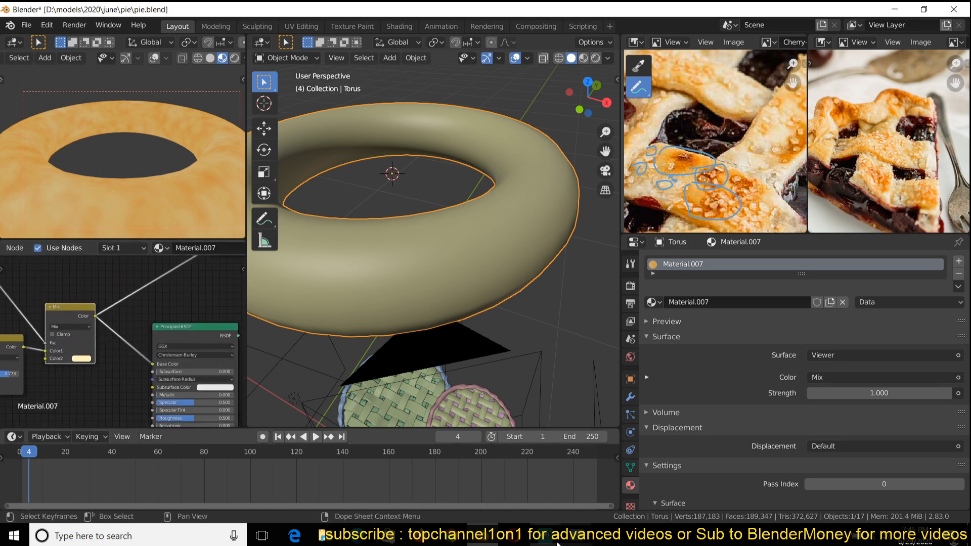
{"action": "left_click", "coordinate": [557, 542]}
{"action": "left_click", "coordinate": [556, 543]}
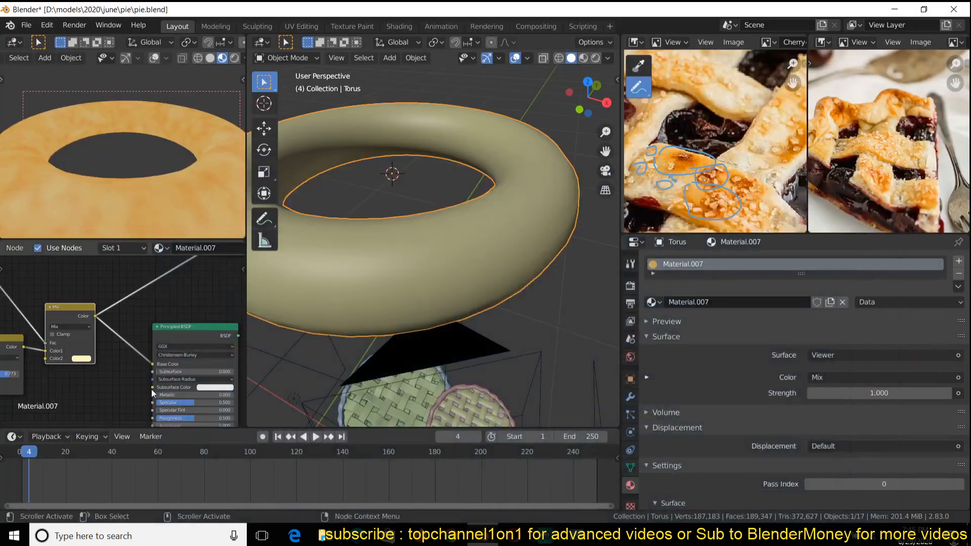
{"action": "left_click", "coordinate": [201, 326], "text": "ctrl+shift"}
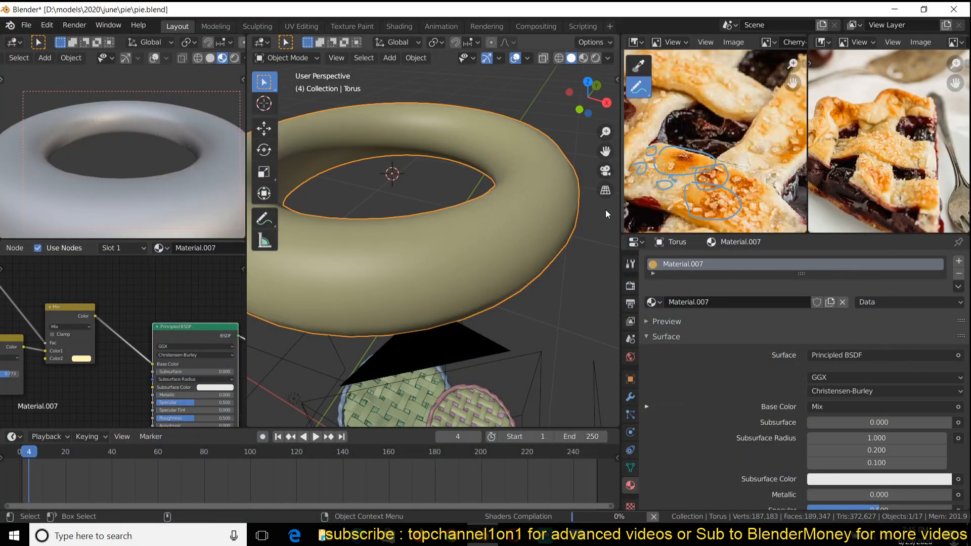
- Link the Mix node's color output to the Principled BSDF's Roughness input as well
{"action": "scroll", "coordinate": [106, 329], "scroll_direction": "down", "scroll_amount": 1}
{"action": "middle_click_drag", "start_coordinate": [110, 341], "coordinate": [95, 311]}
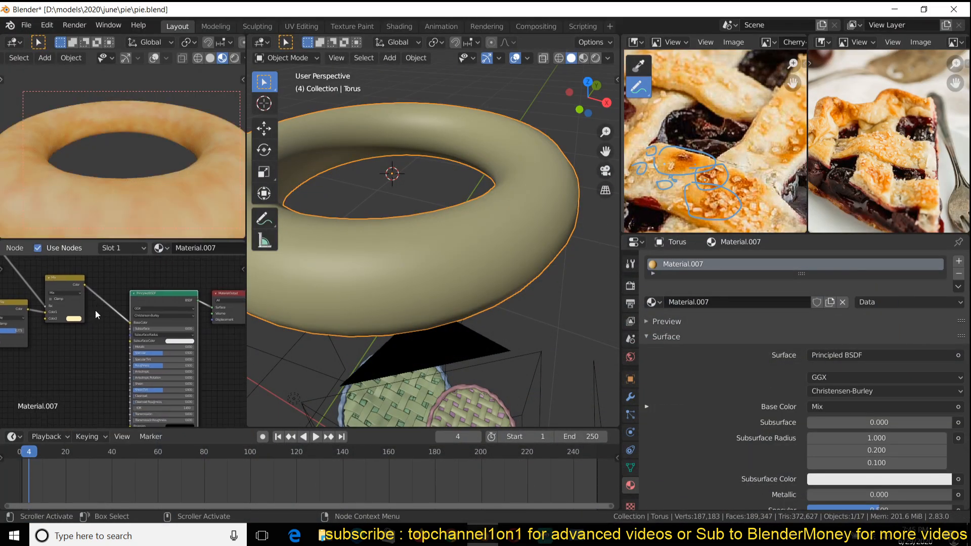
{"action": "left_click_drag", "start_coordinate": [84, 282], "coordinate": [131, 365]}
- Add a Bump node, feed the Mix color into its Height, and link its Normal output to the Principled BSDF's Normal
{"action": "middle_click_drag", "start_coordinate": [116, 380], "coordinate": [127, 354]}
{"action": "key", "text": "shift+a"}
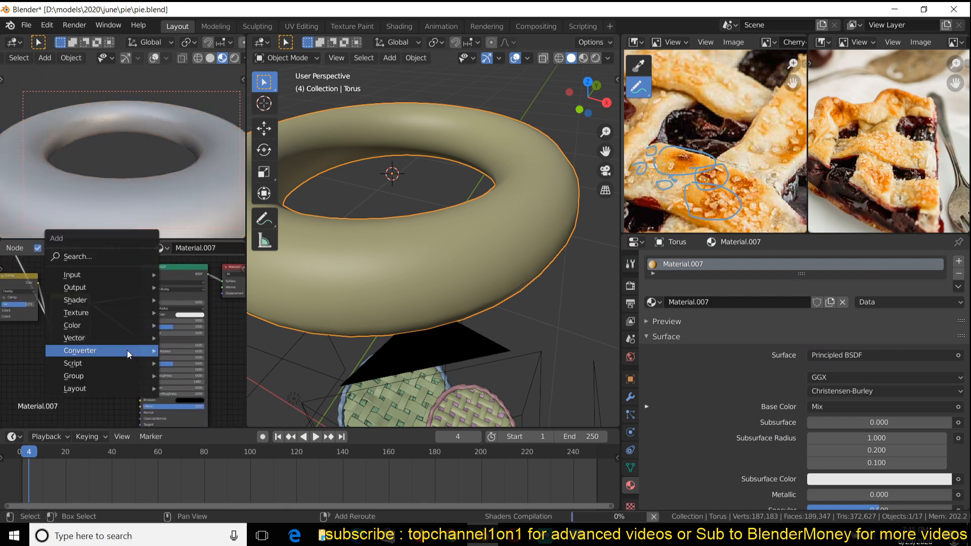
{"action": "mouse_move", "coordinate": [93, 342]}
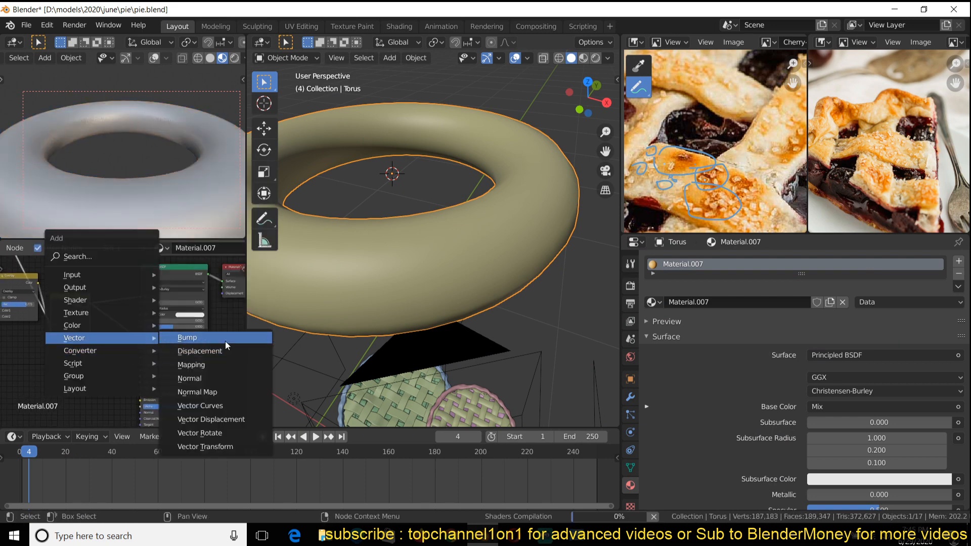
{"action": "left_click", "coordinate": [191, 337]}
{"action": "left_click", "coordinate": [89, 369]}
{"action": "middle_click_drag", "start_coordinate": [100, 354], "coordinate": [137, 323]}
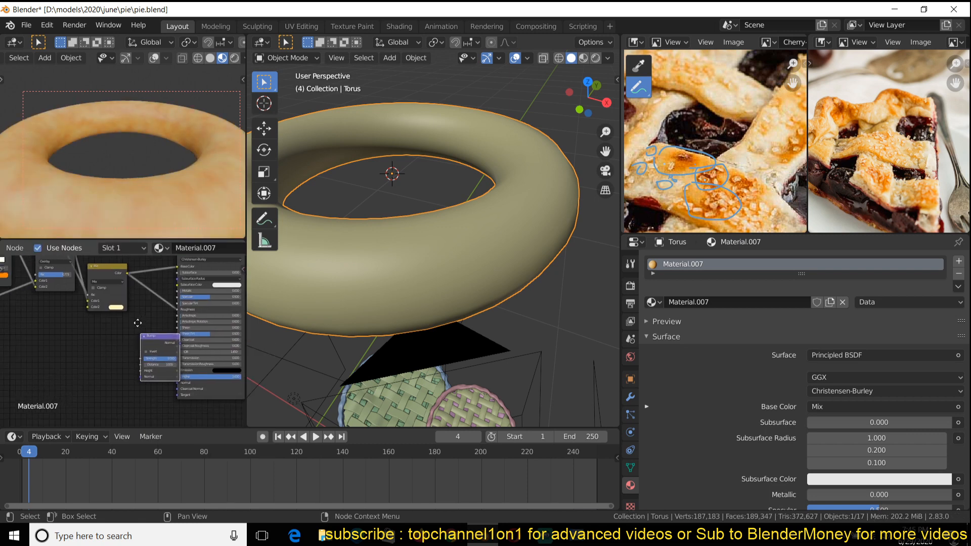
{"action": "left_click_drag", "start_coordinate": [128, 273], "coordinate": [179, 383]}
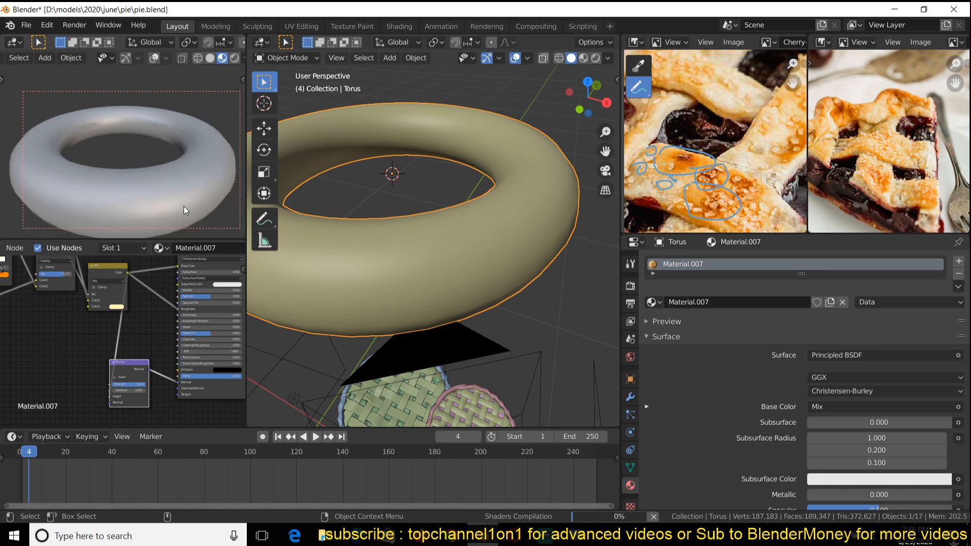
- Examine the bumped crust material on the torus and bring the lattice pie models into view
{"action": "scroll", "coordinate": [183, 206], "scroll_direction": "up", "scroll_amount": 2}
{"action": "scroll", "coordinate": [204, 155], "scroll_direction": "down", "scroll_amount": 1}
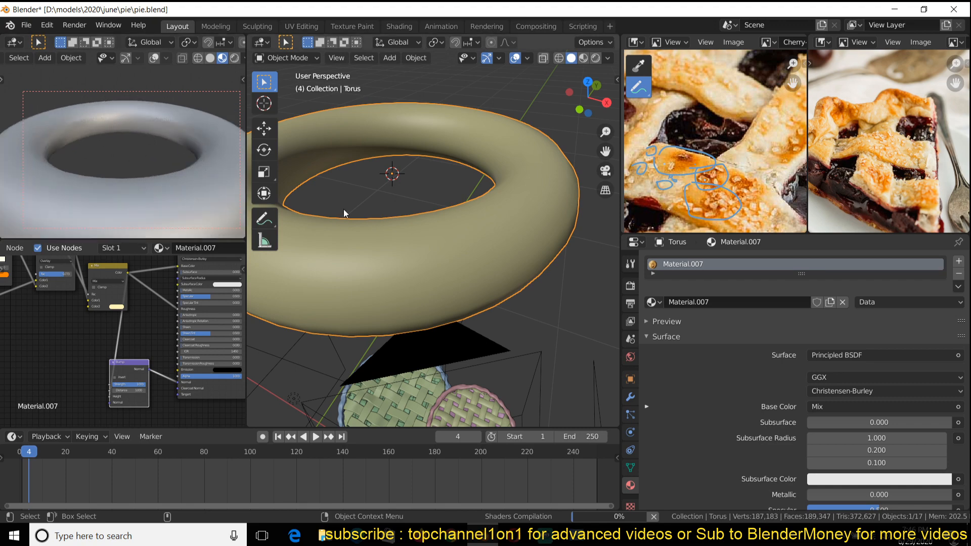
{"action": "scroll", "coordinate": [468, 257], "scroll_direction": "down", "scroll_amount": 3}
{"action": "scroll", "coordinate": [415, 339], "scroll_direction": "up", "scroll_amount": 3}
{"action": "scroll", "coordinate": [410, 352], "scroll_direction": "up", "scroll_amount": 2}
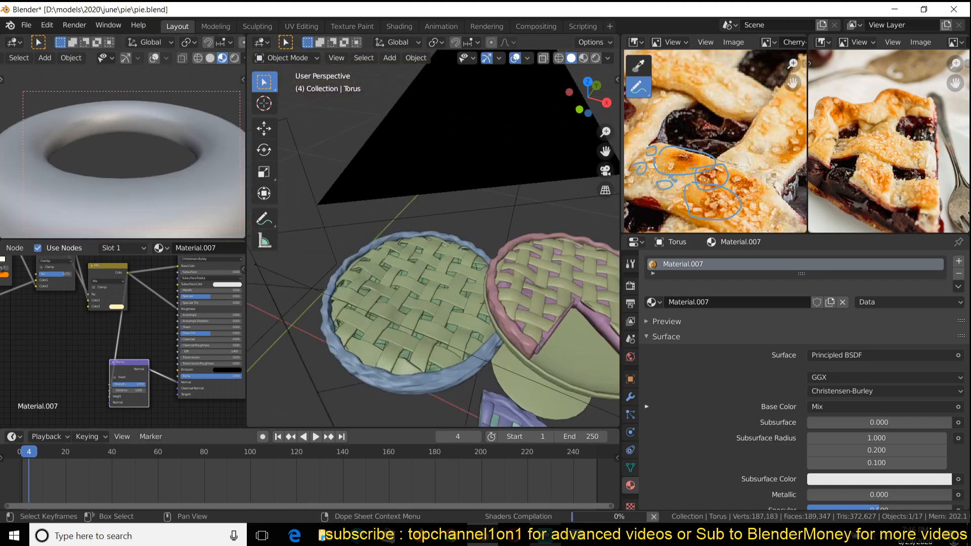
- Examine the finished pie render in the photo viewer and return to the crust material's node setup
{"action": "mouse_move", "coordinate": [576, 535]}
{"action": "left_click", "coordinate": [670, 484]}
{"action": "scroll", "coordinate": [411, 316], "scroll_direction": "up", "scroll_amount": 1}
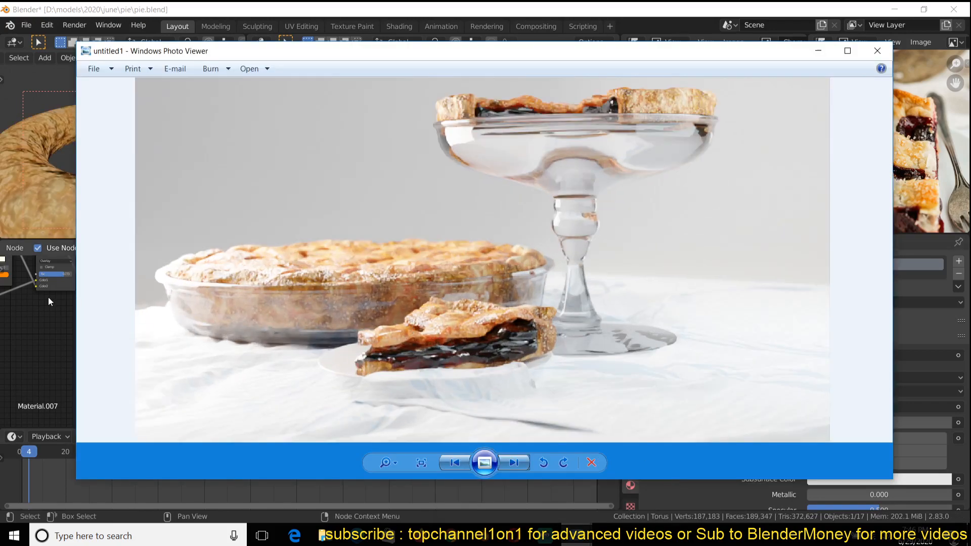
{"action": "left_click", "coordinate": [23, 302]}
- Reposition the Bump node and lower its Strength to soften the torus surface relief
{"action": "middle_click_drag", "start_coordinate": [137, 331], "coordinate": [167, 347]}
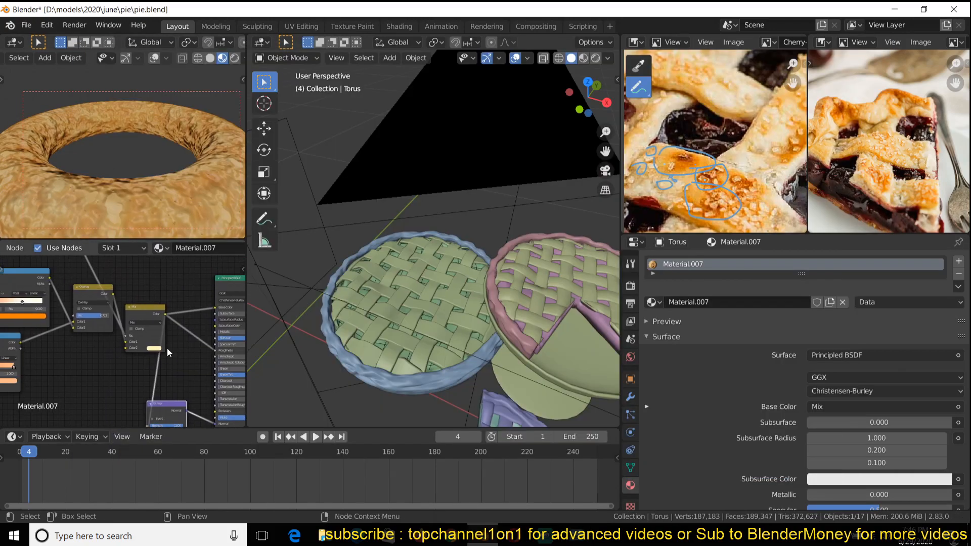
{"action": "middle_click_drag", "start_coordinate": [128, 375], "coordinate": [144, 298]}
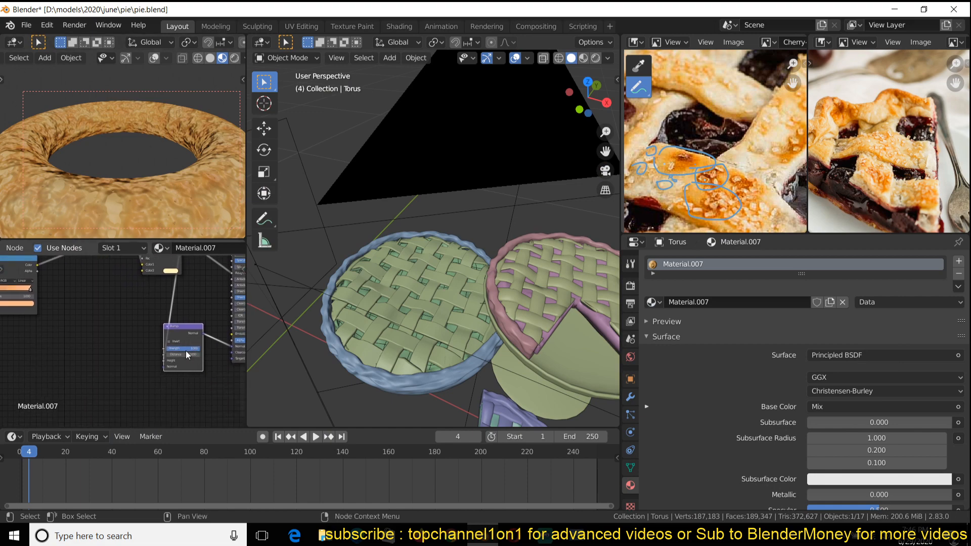
{"action": "key", "text": "g"}
{"action": "left_click", "coordinate": [166, 353]}
{"action": "left_click_drag", "start_coordinate": [175, 355], "coordinate": [146, 354]}
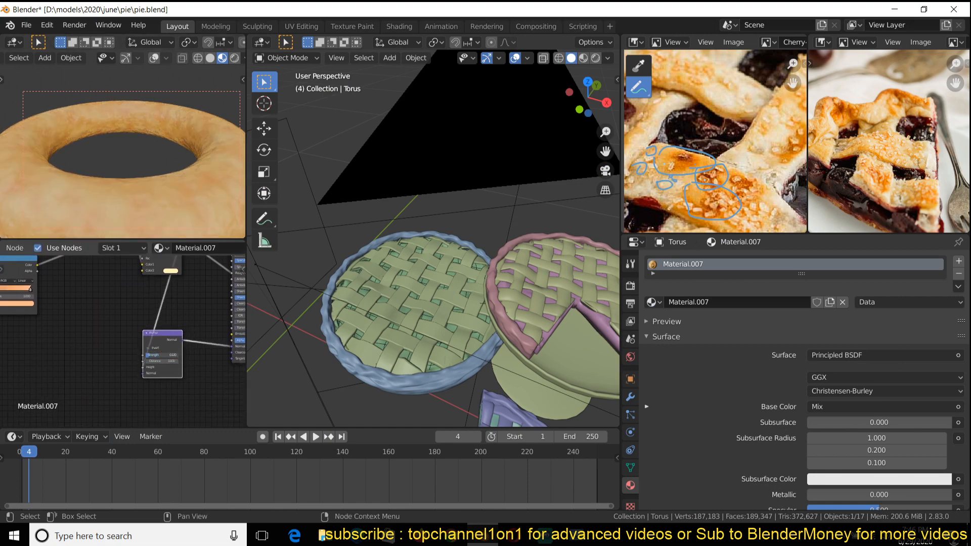
- Change the lower ColorRamp's stop color to a dark brown with hue 0.069, saturation 1.000 and value 0.346
{"action": "middle_click_drag", "start_coordinate": [55, 332], "coordinate": [180, 391]}
{"action": "scroll", "coordinate": [161, 377], "scroll_direction": "up", "scroll_amount": 2}
{"action": "middle_click_drag", "start_coordinate": [103, 340], "coordinate": [113, 366]}
{"action": "left_click", "coordinate": [96, 365]}
{"action": "left_click", "coordinate": [113, 386]}
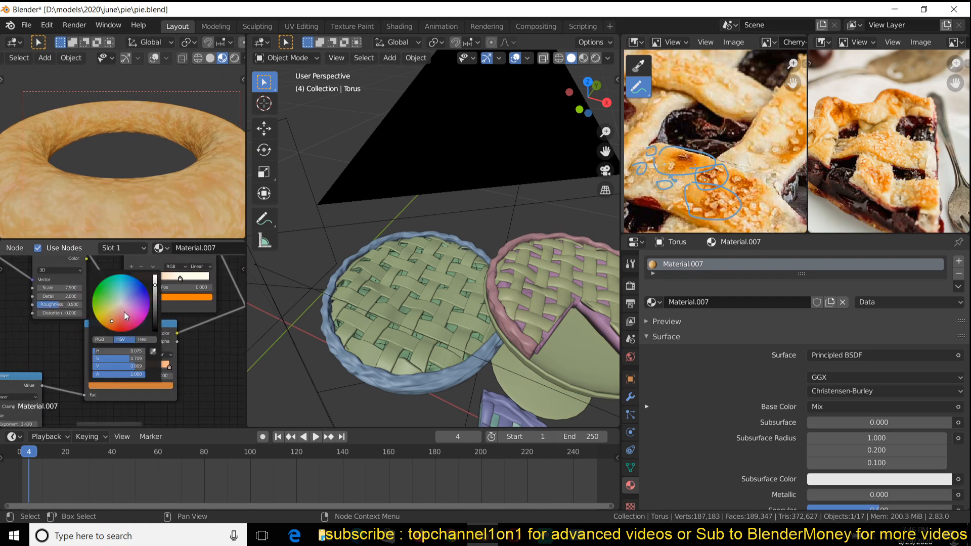
{"action": "left_click", "coordinate": [117, 329]}
{"action": "left_click_drag", "start_coordinate": [118, 328], "coordinate": [119, 324]}
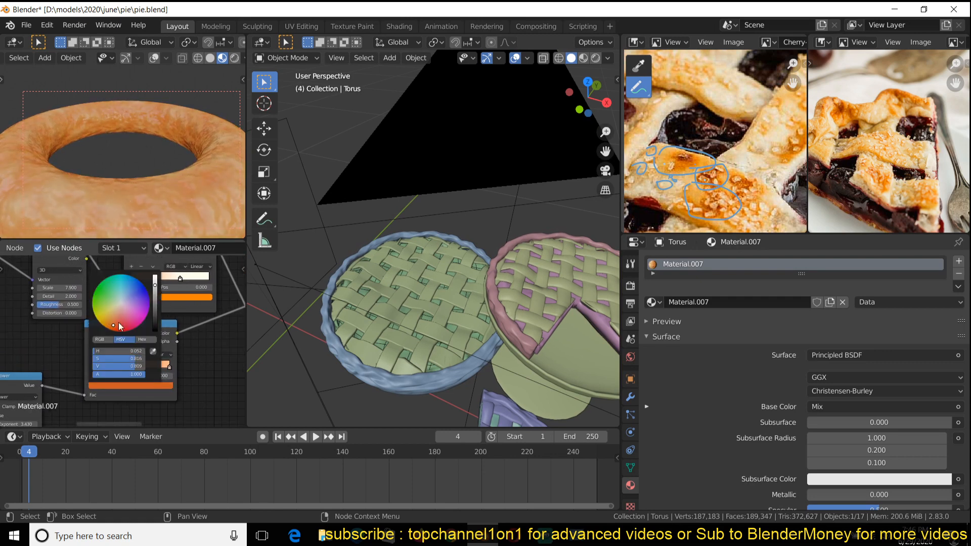
{"action": "left_click_drag", "start_coordinate": [156, 292], "coordinate": [156, 311]}
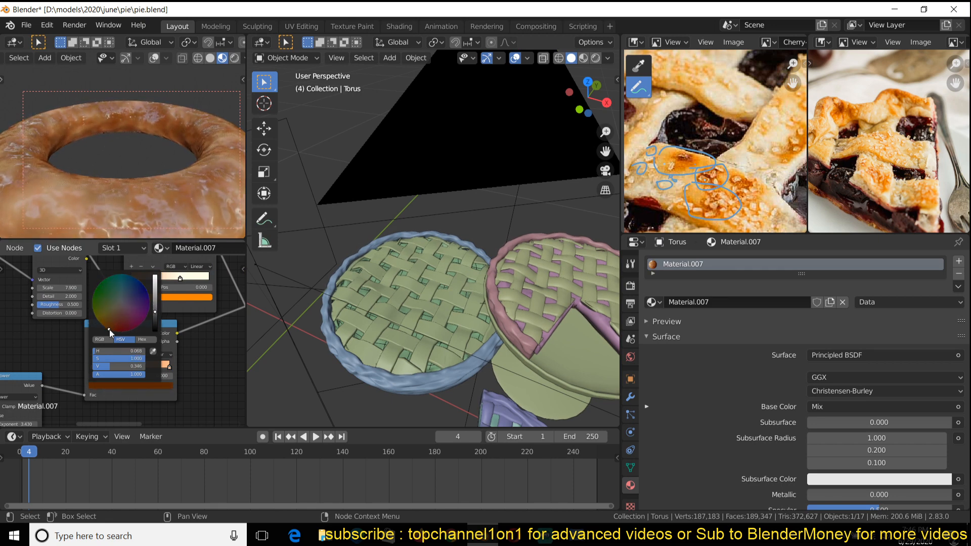
- Set the Mix node's Color2 to orange and raise the upper Noise Texture's Scale to about 25
{"action": "middle_click_drag", "start_coordinate": [187, 344], "coordinate": [1, 347]}
{"action": "scroll", "coordinate": [177, 379], "scroll_direction": "down", "scroll_amount": 1}
{"action": "middle_click_drag", "start_coordinate": [152, 361], "coordinate": [204, 372]}
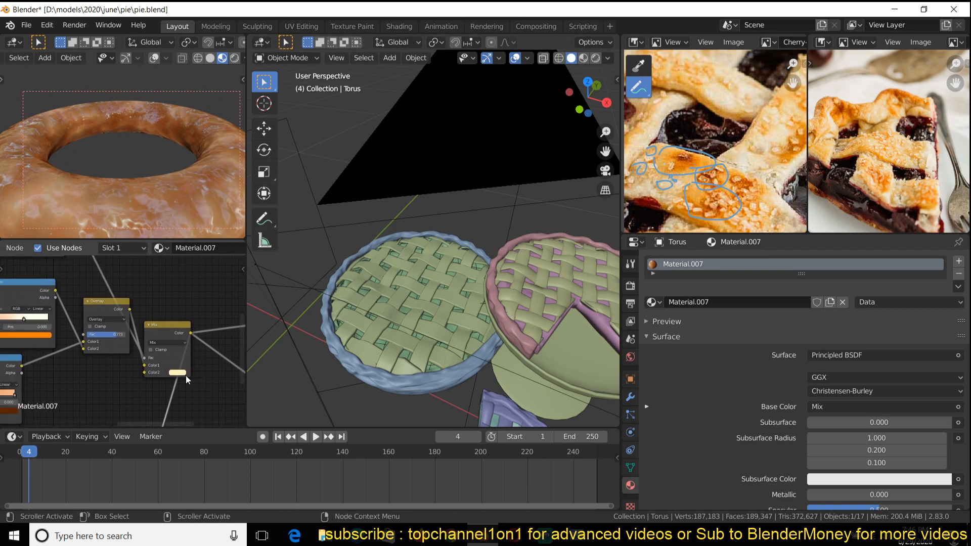
{"action": "left_click", "coordinate": [180, 373]}
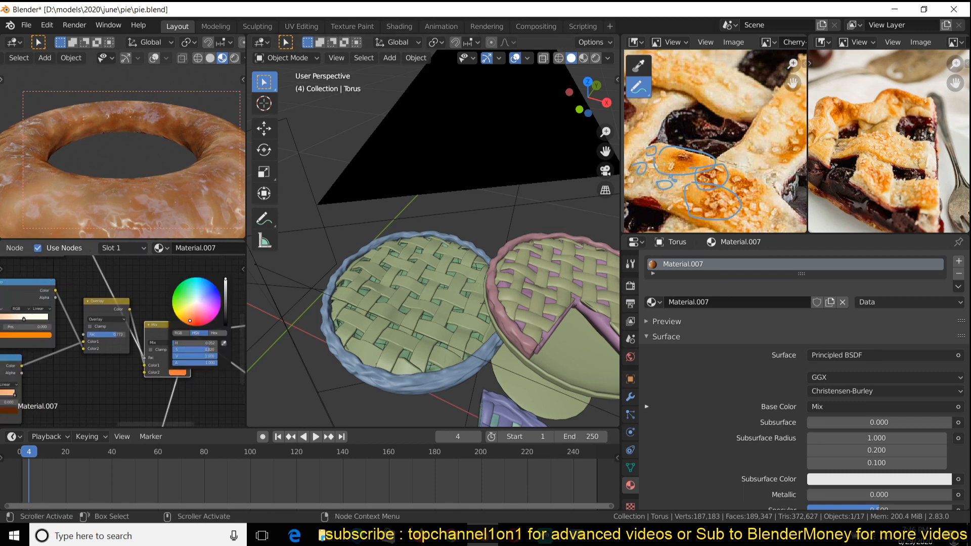
{"action": "middle_click_drag", "start_coordinate": [93, 390], "coordinate": [317, 340]}
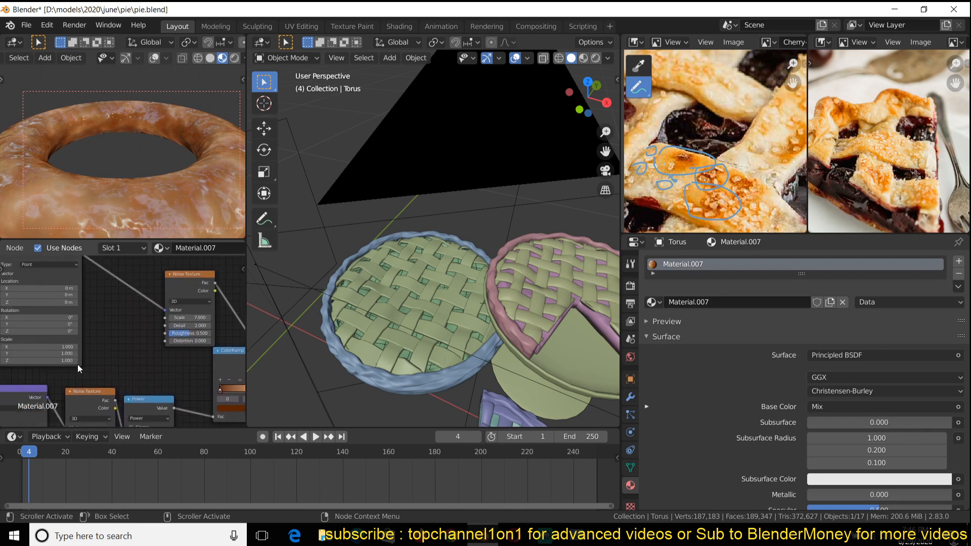
{"action": "left_click_drag", "start_coordinate": [190, 317], "coordinate": [277, 318]}
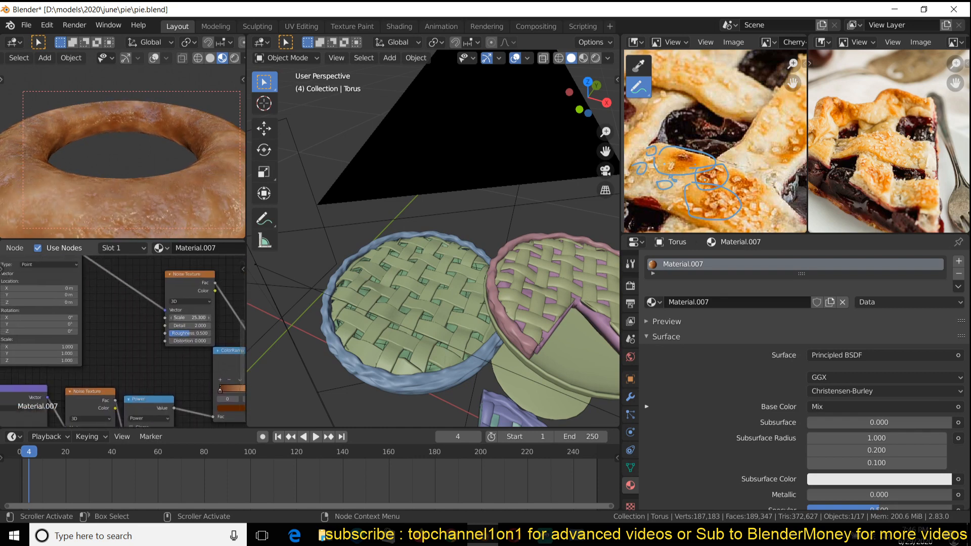
- Add a Math node set to Add and insert it between the Mix node and the Principled BSDF's Base Color
{"action": "middle_click_drag", "start_coordinate": [245, 337], "coordinate": [57, 364]}
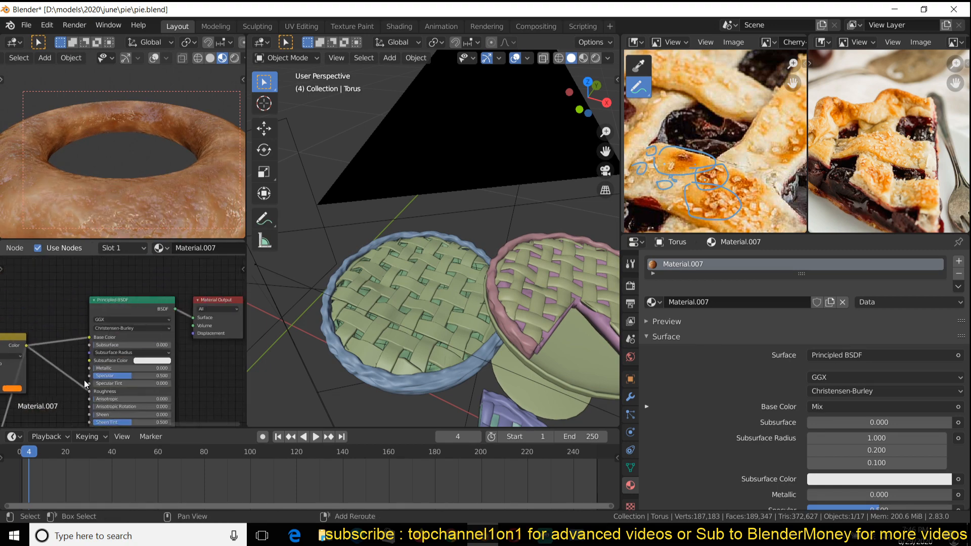
{"action": "key", "text": "shift+a"}
{"action": "mouse_move", "coordinate": [39, 391]}
{"action": "left_click", "coordinate": [156, 339]}
{"action": "left_click", "coordinate": [95, 356]}
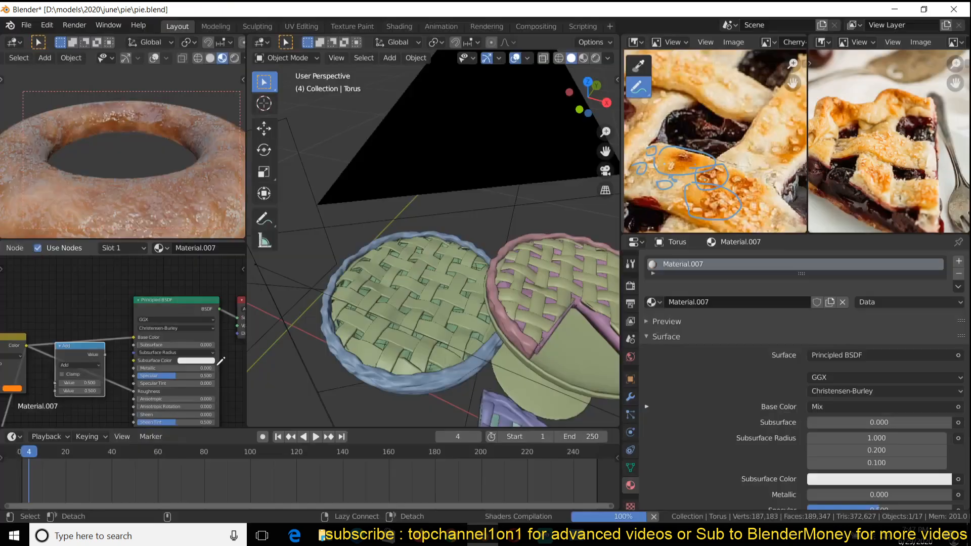
{"action": "left_click", "coordinate": [103, 359]}
- Delete the test torus and select the uncut pie's lattice crust to bring up its Material.002 nodes
{"action": "scroll", "coordinate": [103, 359], "scroll_direction": "down", "scroll_amount": 1}
{"action": "scroll", "coordinate": [102, 357], "scroll_direction": "down", "scroll_amount": 1}
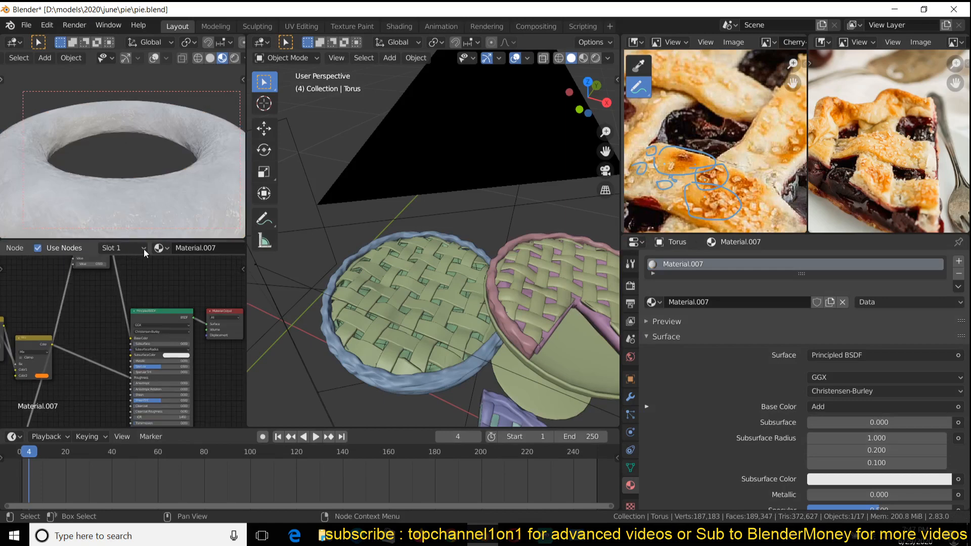
{"action": "scroll", "coordinate": [157, 338], "scroll_direction": "down", "scroll_amount": 1}
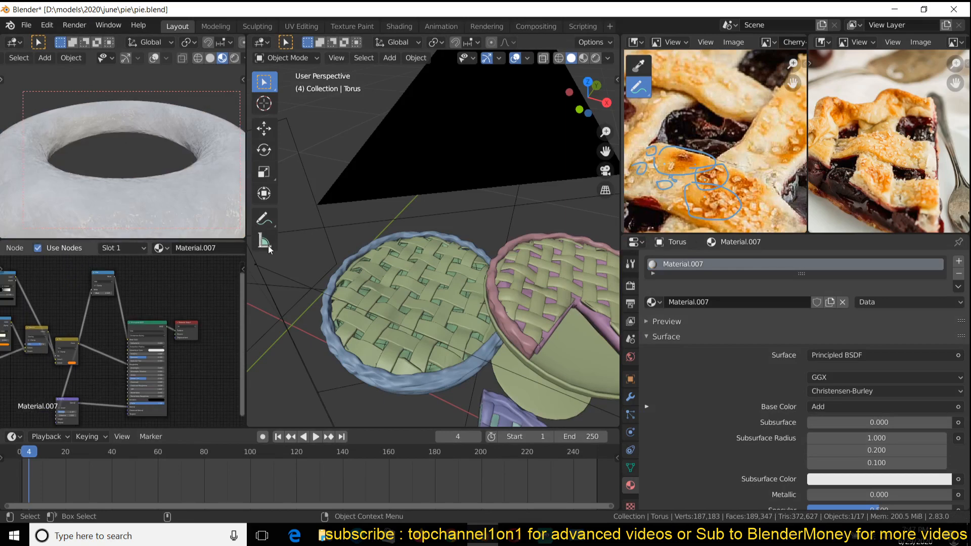
{"action": "left_click", "coordinate": [384, 288]}
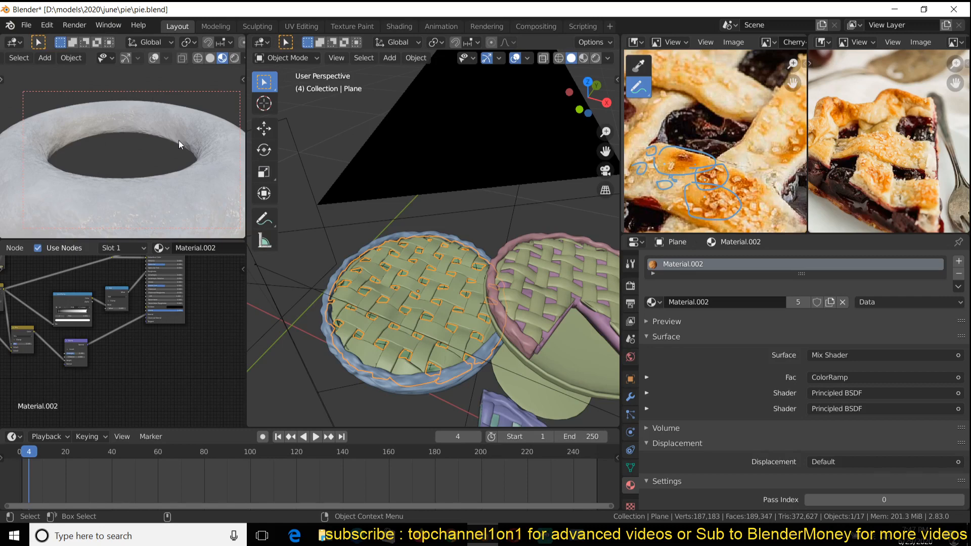
{"action": "key", "text": "Delete"}
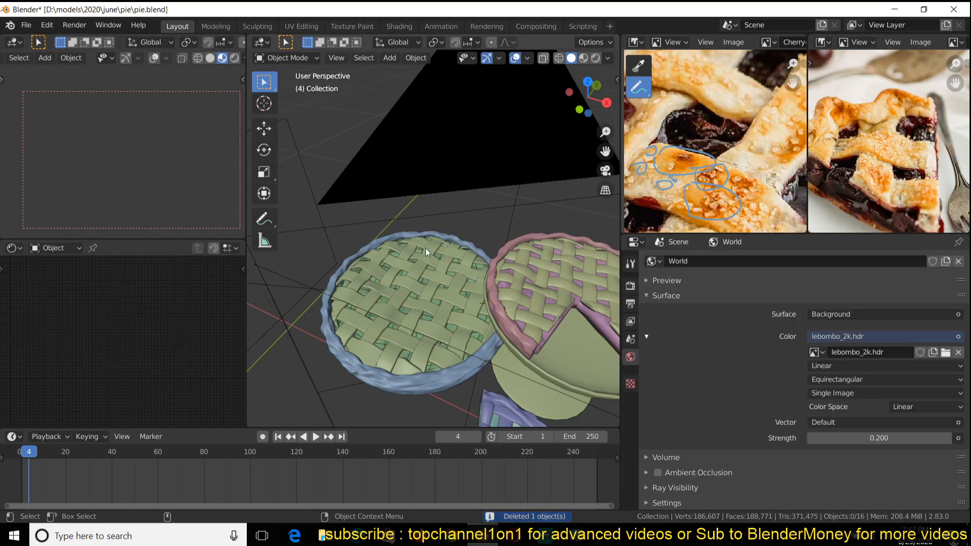
{"action": "key", "text": "ctrl+z"}
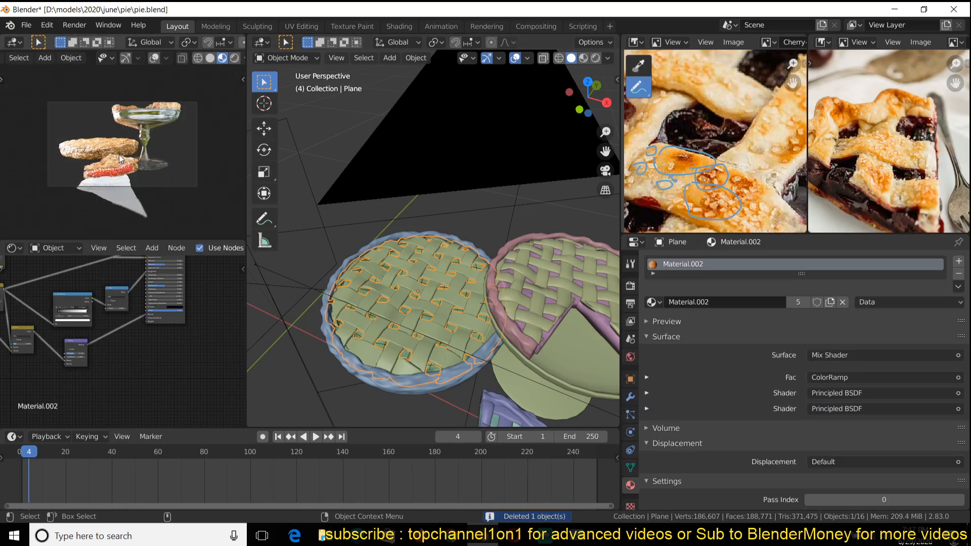
{"action": "scroll", "coordinate": [119, 154], "scroll_direction": "up", "scroll_amount": 2}
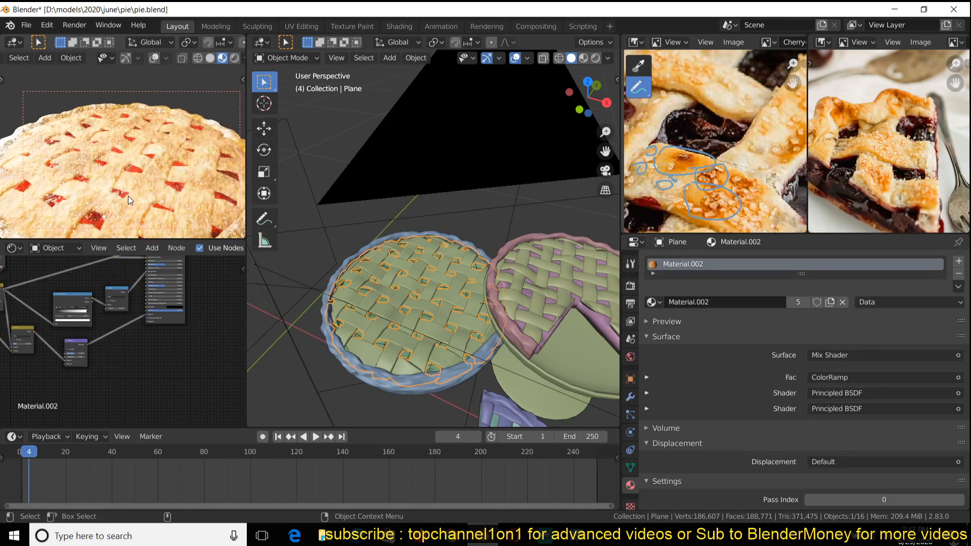
- Preview the uppermost ColorRamp's output alone on the lattice crust in rendered shading
{"action": "middle_click_drag", "start_coordinate": [96, 314], "coordinate": [176, 399]}
{"action": "scroll", "coordinate": [151, 357], "scroll_direction": "down", "scroll_amount": 2}
{"action": "middle_click_drag", "start_coordinate": [83, 358], "coordinate": [156, 338]}
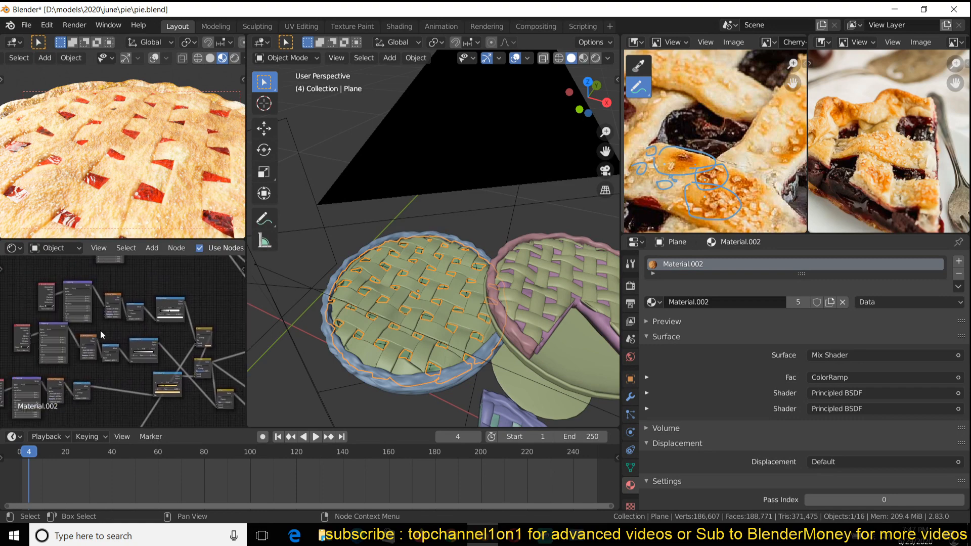
{"action": "left_click", "coordinate": [178, 305], "text": "ctrl+shift"}
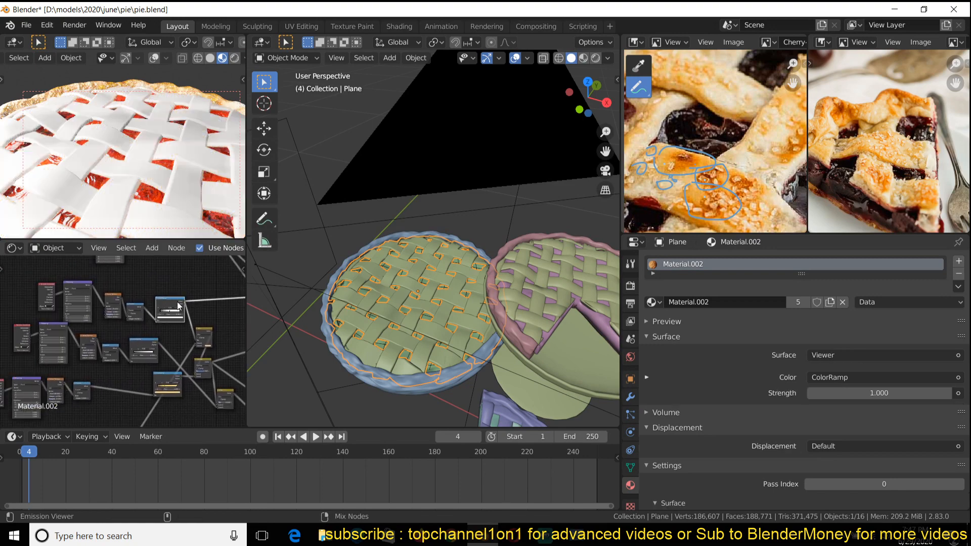
{"action": "left_click", "coordinate": [234, 58]}
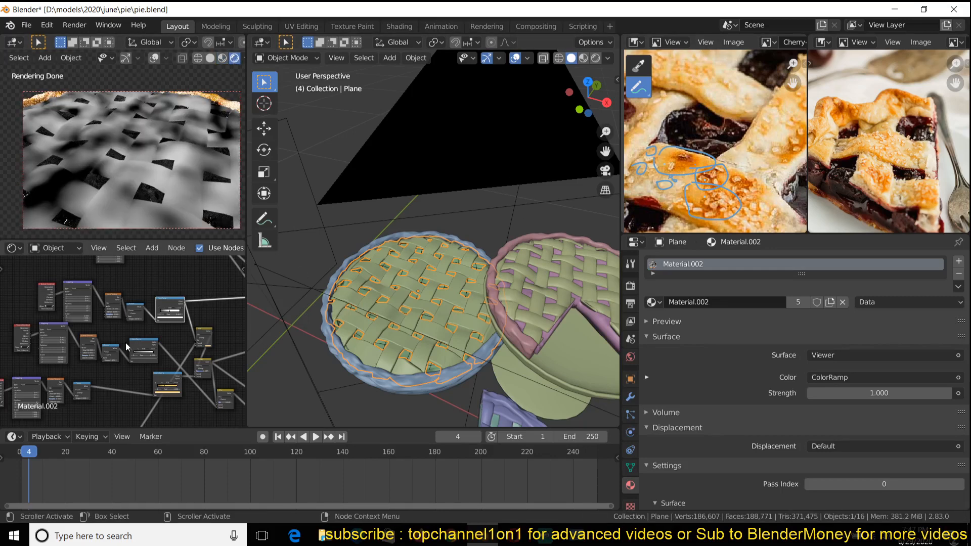
- Preview the Overlay mix node and the two ColorRamps feeding it, one after another, on the crust
{"action": "middle_click_drag", "start_coordinate": [126, 343], "coordinate": [148, 338]}
{"action": "scroll", "coordinate": [155, 346], "scroll_direction": "up", "scroll_amount": 3}
{"action": "middle_click_drag", "start_coordinate": [161, 373], "coordinate": [109, 363]}
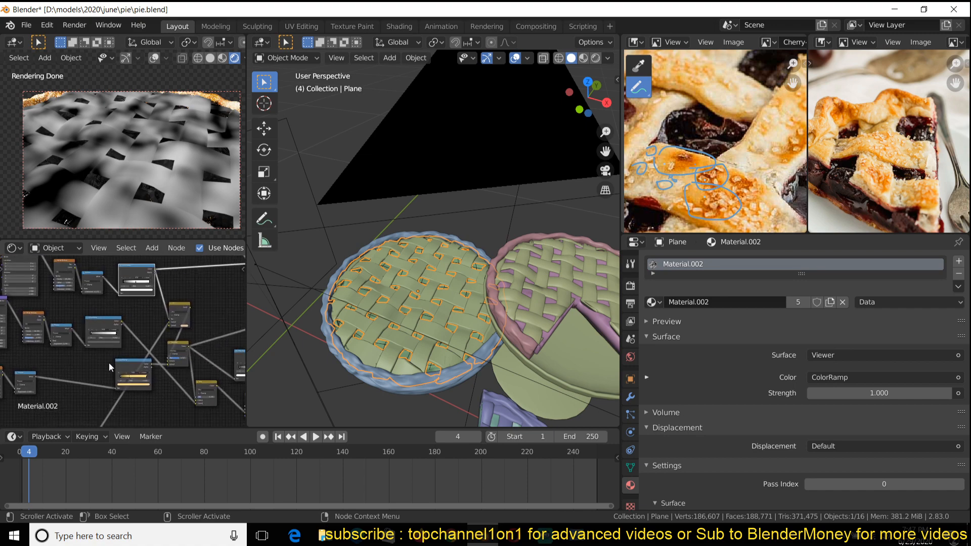
{"action": "scroll", "coordinate": [167, 277], "scroll_direction": "down", "scroll_amount": 3}
{"action": "left_click", "coordinate": [131, 371], "text": "ctrl+shift"}
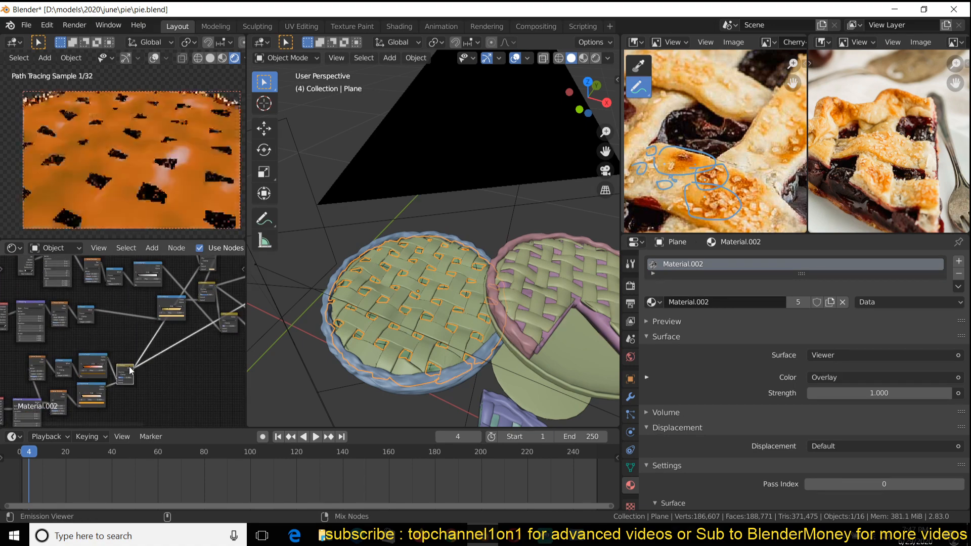
{"action": "left_click", "coordinate": [100, 386], "text": "ctrl+shift"}
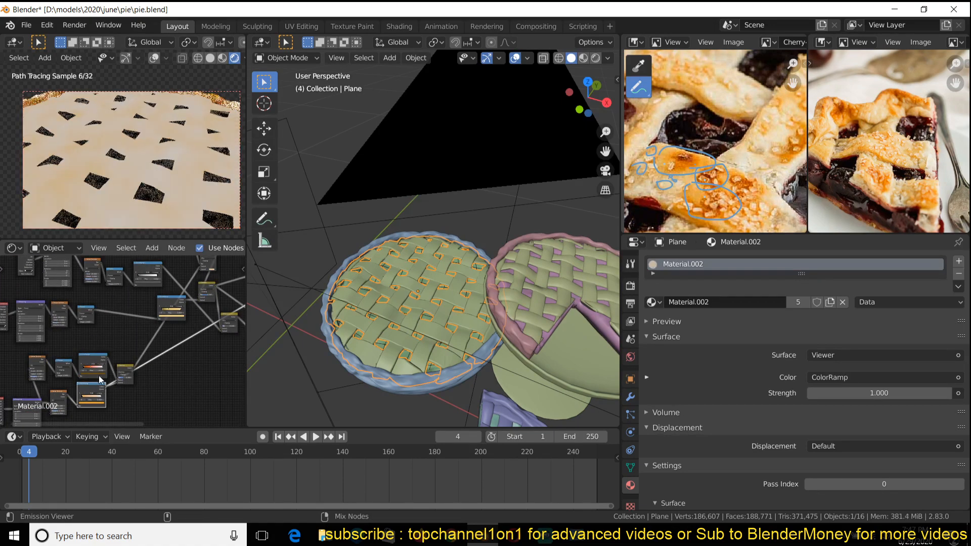
{"action": "left_click", "coordinate": [105, 357], "text": "ctrl+shift"}
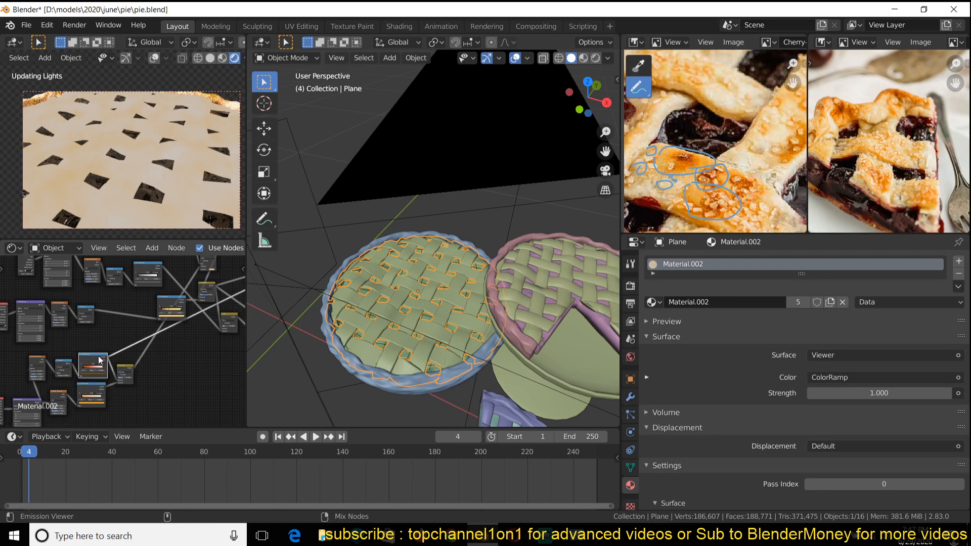
- Preview the Power node that feeds the crust color, followed by the fine-grain noise ColorRamp above it
{"action": "middle_click_drag", "start_coordinate": [120, 359], "coordinate": [104, 383]}
{"action": "left_click", "coordinate": [69, 343], "text": "ctrl+shift"}
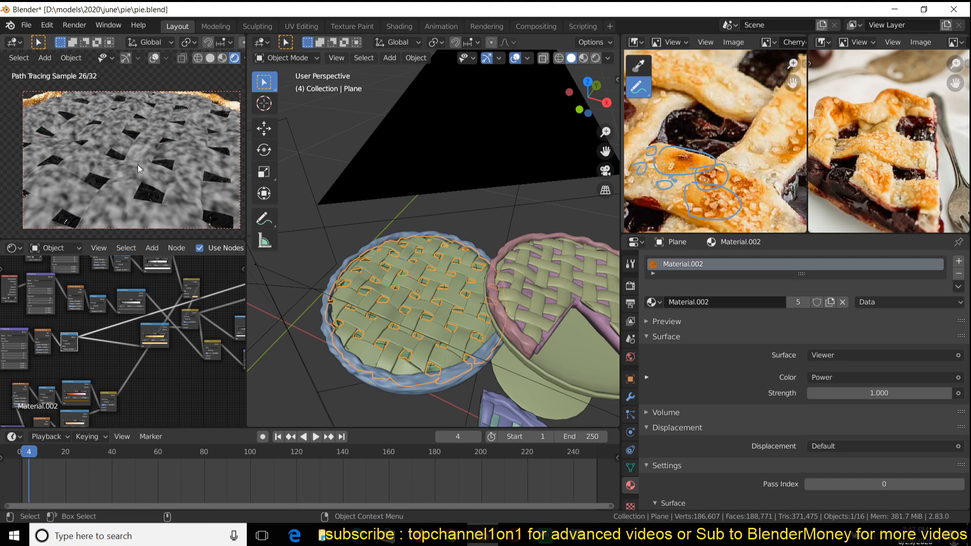
{"action": "scroll", "coordinate": [83, 338], "scroll_direction": "up", "scroll_amount": 3}
{"action": "left_click", "coordinate": [83, 338], "text": "ctrl+shift"}
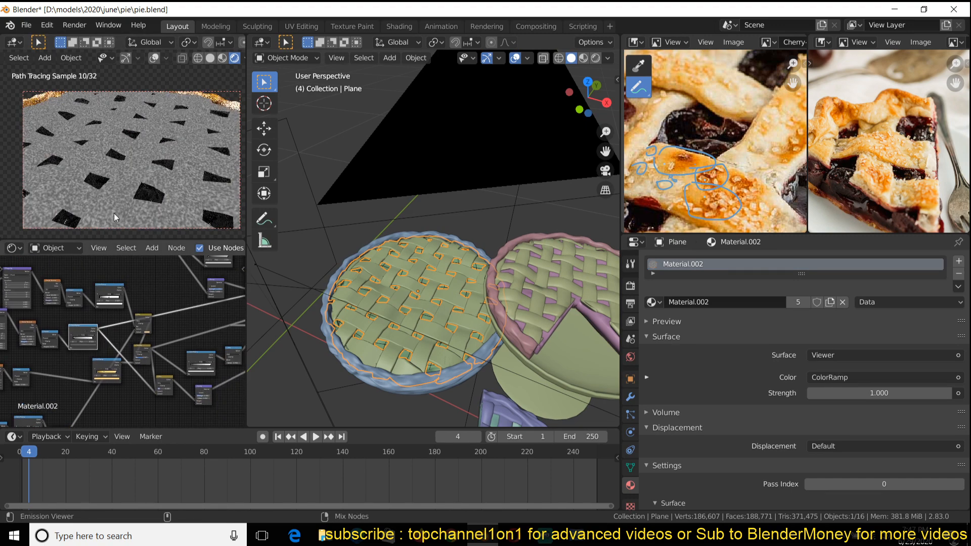
- Preview the lower Principled BSDF on the crust and compare it with the sugar crystals in the cherry pie photo
{"action": "middle_click_drag", "start_coordinate": [177, 350], "coordinate": [80, 363]}
{"action": "scroll", "coordinate": [131, 355], "scroll_direction": "down", "scroll_amount": 1}
{"action": "left_click", "coordinate": [168, 324], "text": "ctrl+shift"}
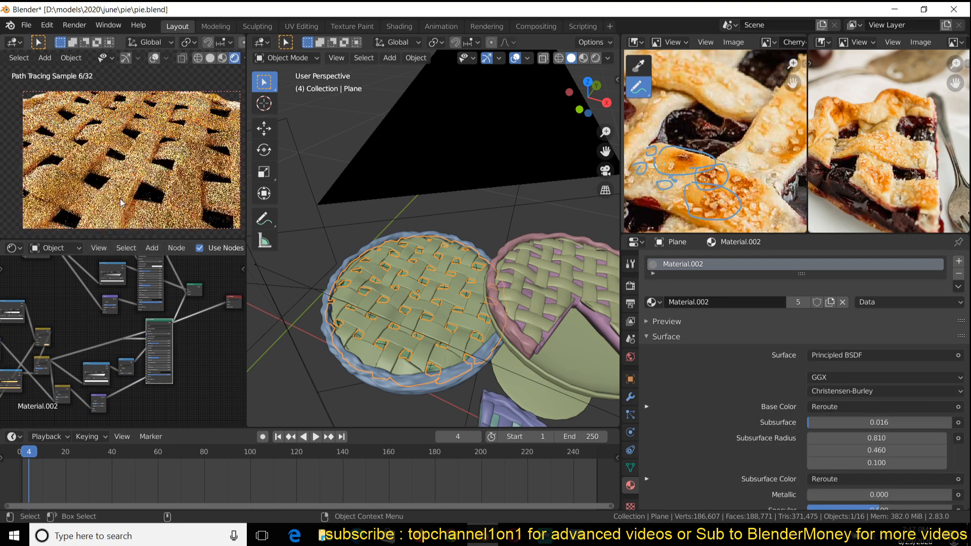
{"action": "scroll", "coordinate": [701, 195], "scroll_direction": "up", "scroll_amount": 2}
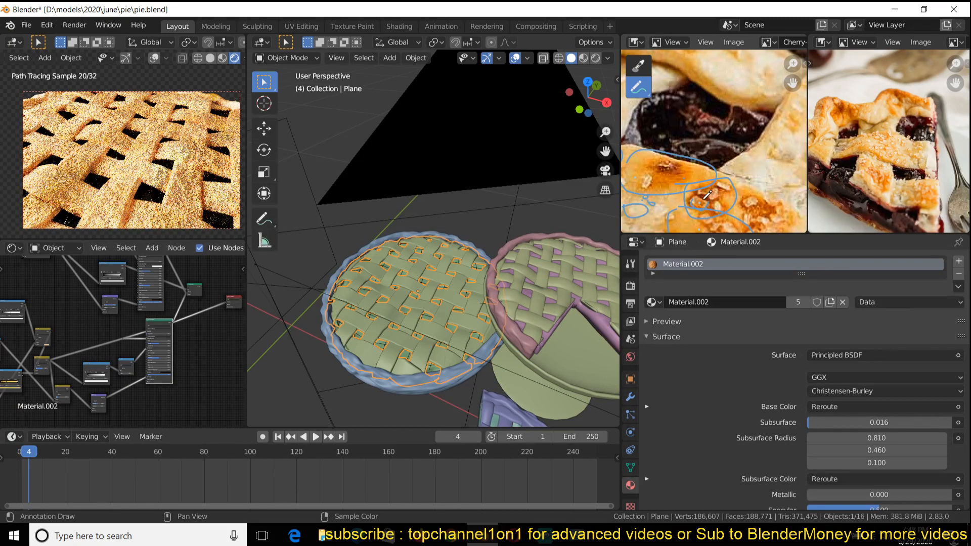
- Preview the sugar crystal node chain on the crust in order: Voronoi Texture, Power node and ColorRamp
{"action": "middle_click_drag", "start_coordinate": [79, 319], "coordinate": [139, 348]}
{"action": "scroll", "coordinate": [80, 324], "scroll_direction": "up", "scroll_amount": 4}
{"action": "scroll", "coordinate": [139, 348], "scroll_direction": "up", "scroll_amount": 3}
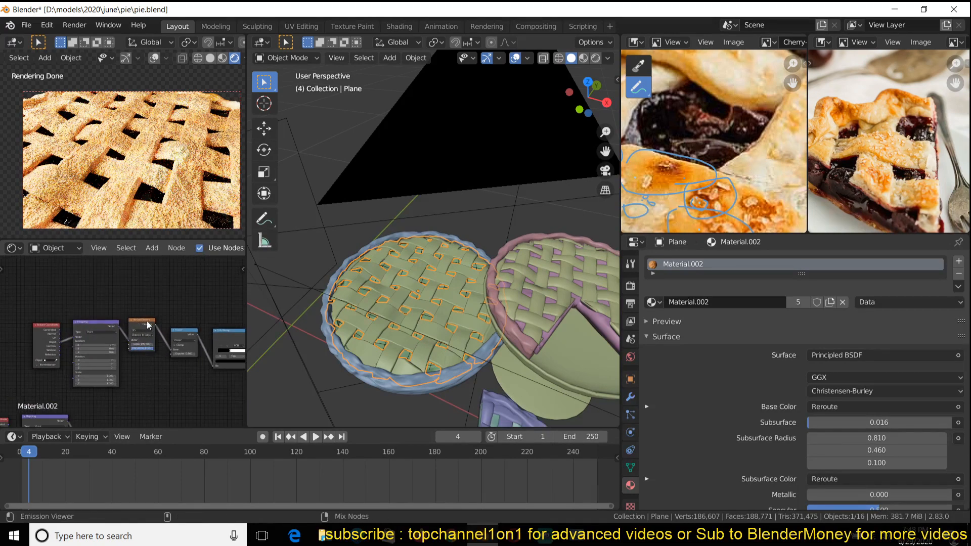
{"action": "left_click", "coordinate": [149, 320], "text": "ctrl+shift"}
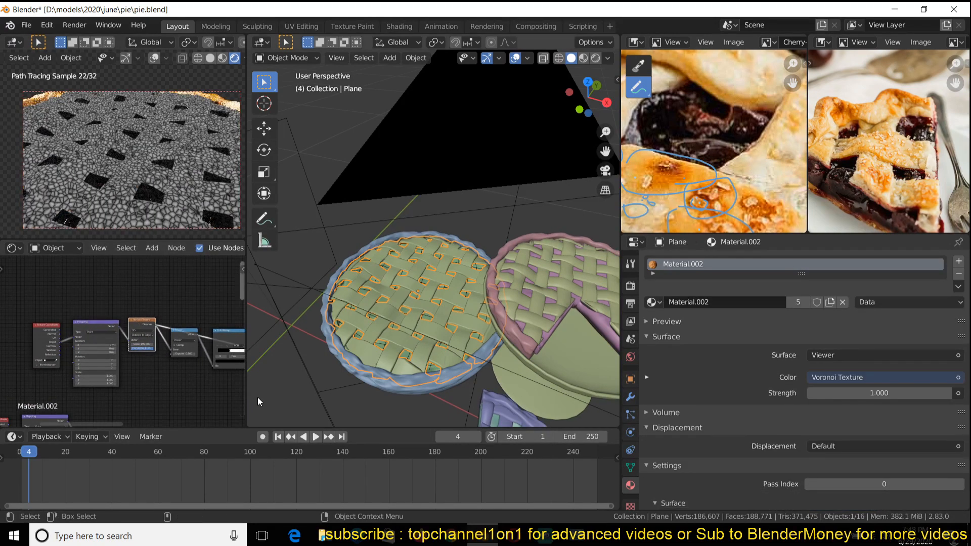
{"action": "middle_click_drag", "start_coordinate": [225, 392], "coordinate": [175, 382]}
{"action": "scroll", "coordinate": [175, 382], "scroll_direction": "up", "scroll_amount": 2}
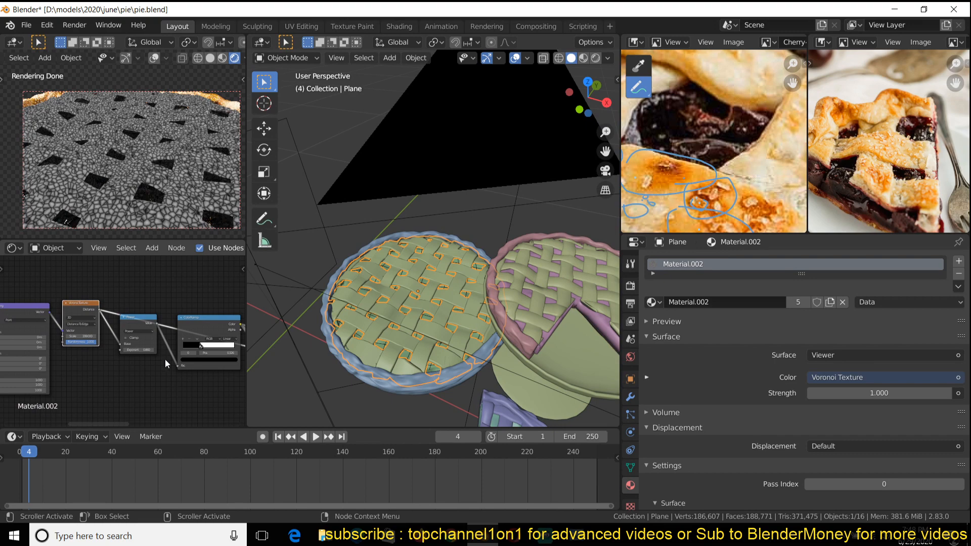
{"action": "left_click", "coordinate": [130, 322], "text": "ctrl+shift"}
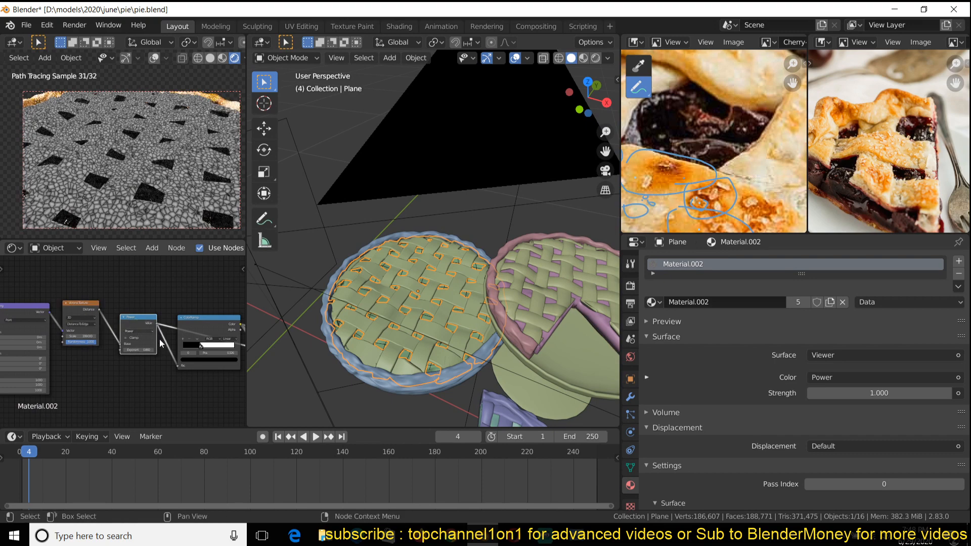
{"action": "left_click", "coordinate": [202, 320], "text": "ctrl+shift"}
{"action": "middle_click_drag", "start_coordinate": [192, 361], "coordinate": [138, 369]}
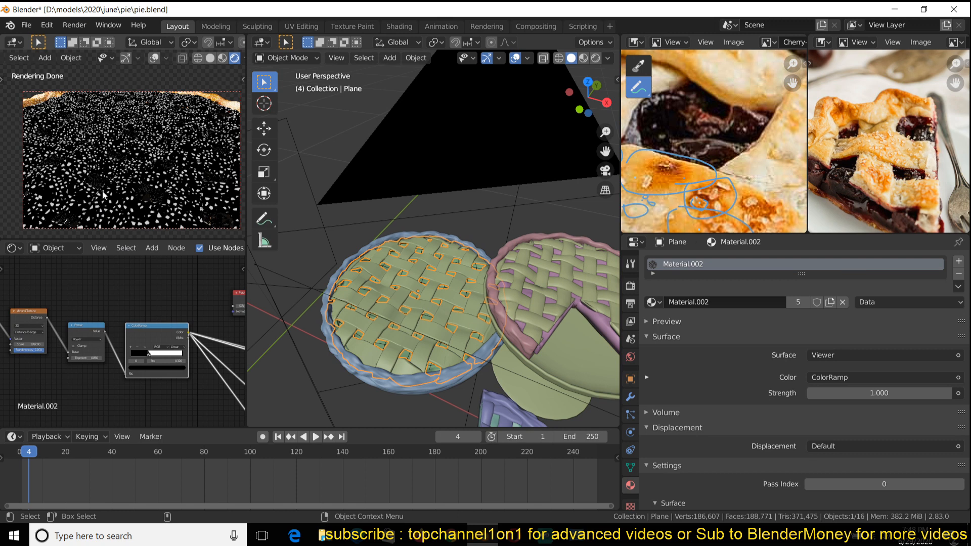
- Preview the upper Principled BSDF on the crust, followed by the Mix Shader that combines both Principled shaders
{"action": "middle_click_drag", "start_coordinate": [244, 342], "coordinate": [109, 335]}
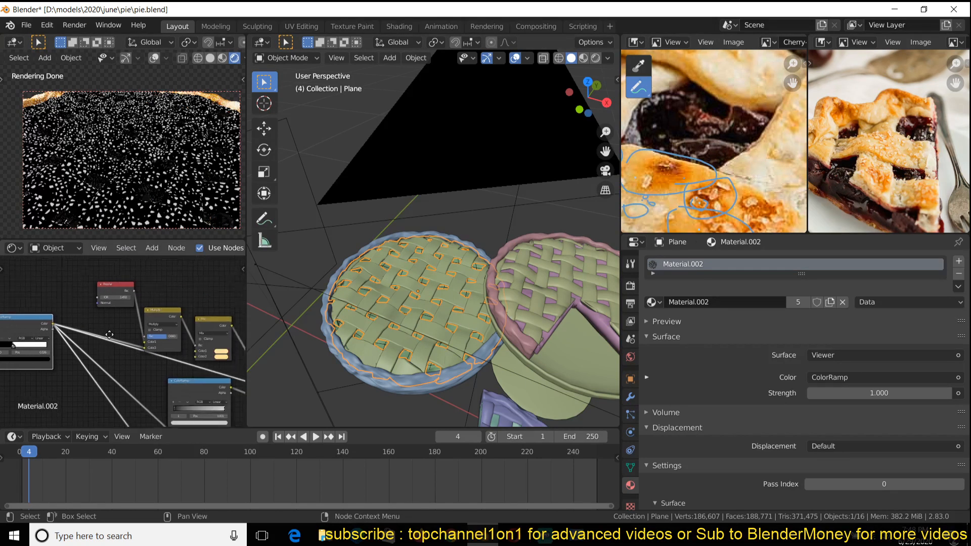
{"action": "scroll", "coordinate": [109, 335], "scroll_direction": "down", "scroll_amount": 3}
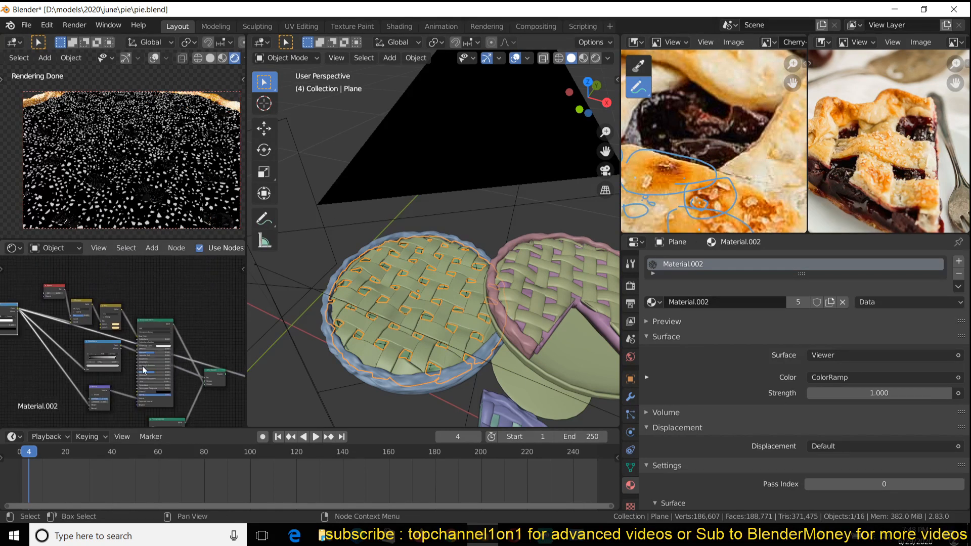
{"action": "middle_click_drag", "start_coordinate": [141, 366], "coordinate": [150, 334]}
{"action": "left_click", "coordinate": [169, 295], "text": "ctrl+shift"}
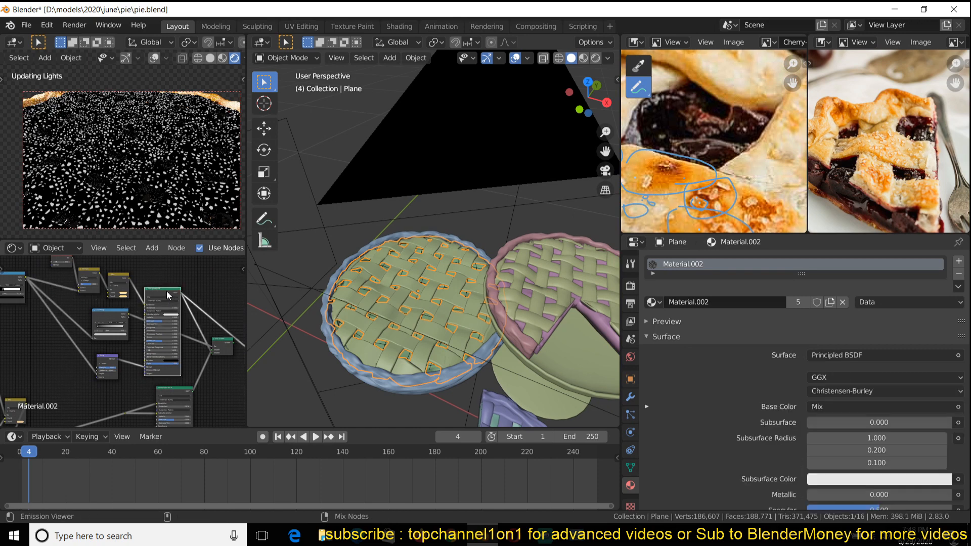
{"action": "middle_click_drag", "start_coordinate": [196, 333], "coordinate": [156, 324]}
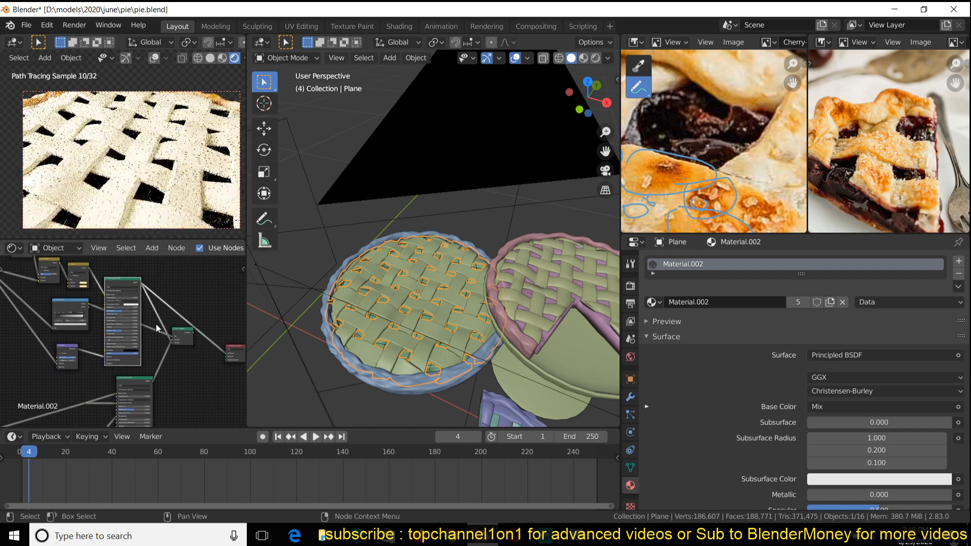
{"action": "left_click", "coordinate": [189, 338], "text": "ctrl+shift"}
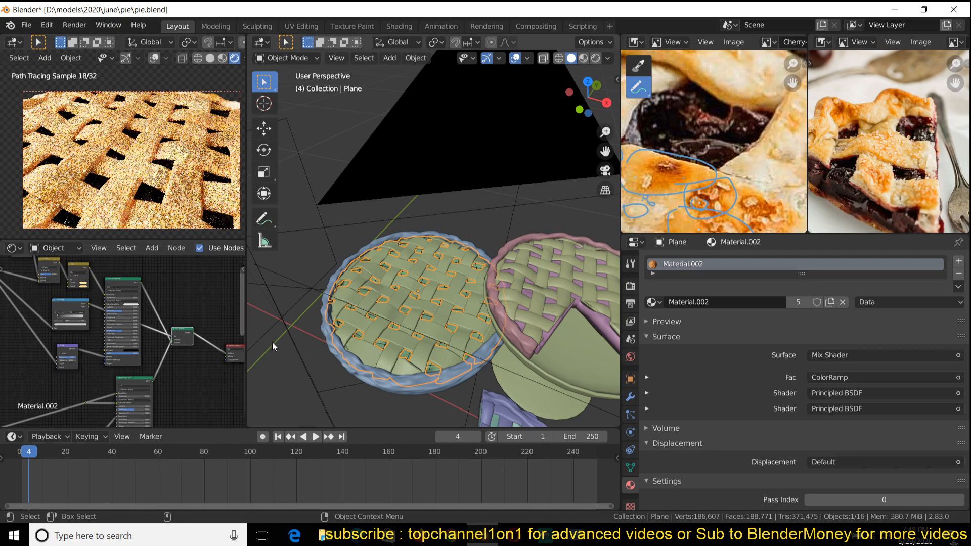
- Switch to Windows Photo Viewer, browse the pie renders and examine the crust of the large pie up close in image 1
{"action": "mouse_move", "coordinate": [545, 538]}
{"action": "left_click", "coordinate": [650, 477]}
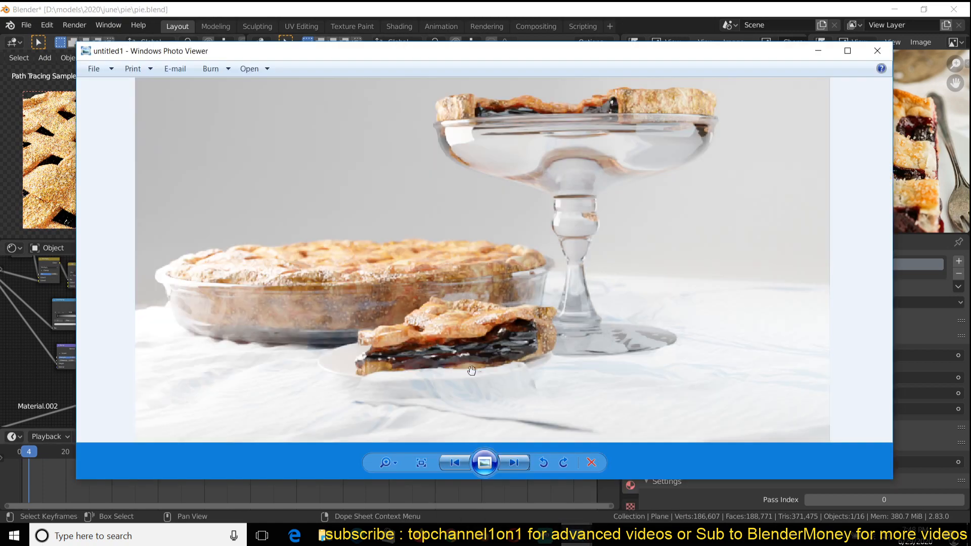
{"action": "left_click", "coordinate": [544, 499]}
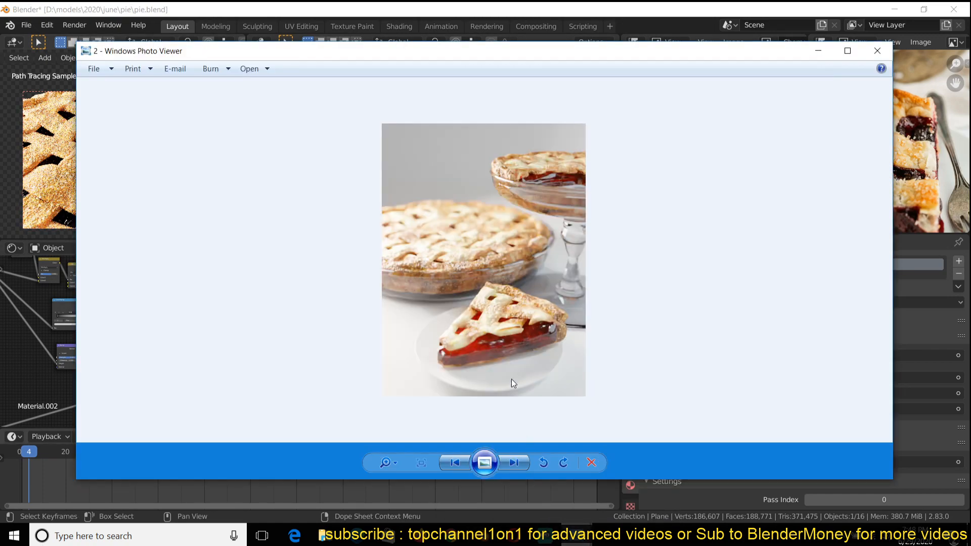
{"action": "left_click", "coordinate": [512, 462]}
{"action": "left_click", "coordinate": [512, 464]}
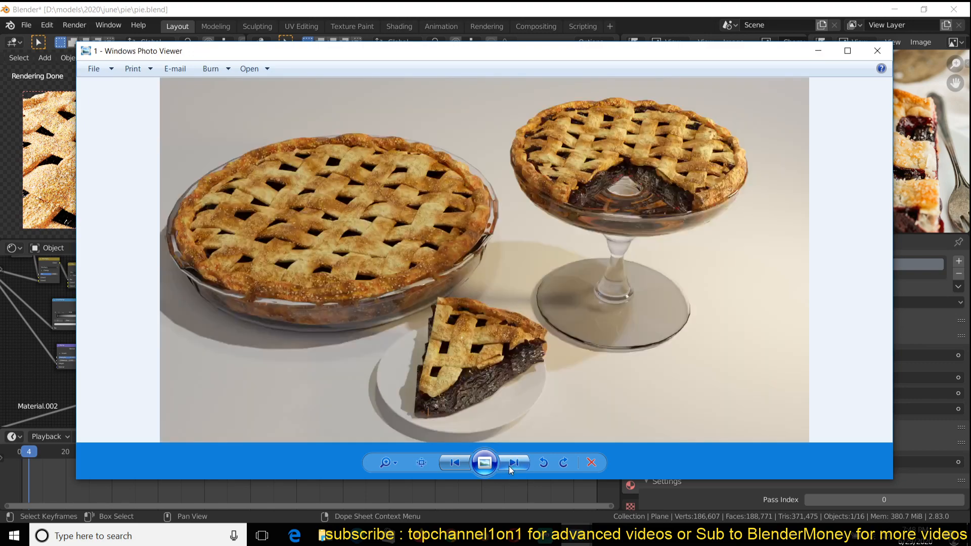
{"action": "scroll", "coordinate": [331, 299], "scroll_direction": "up", "scroll_amount": 3}
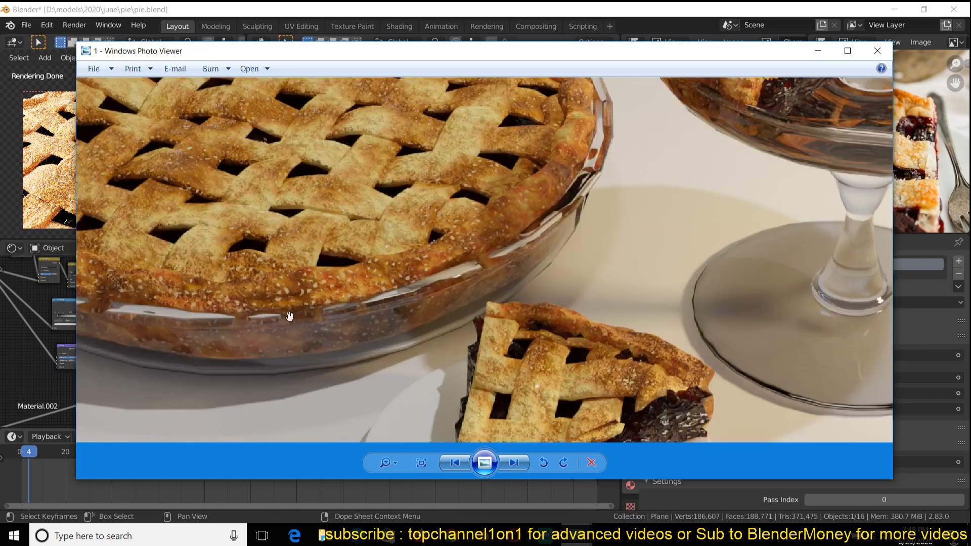
{"action": "scroll", "coordinate": [289, 316], "scroll_direction": "down", "scroll_amount": 3}
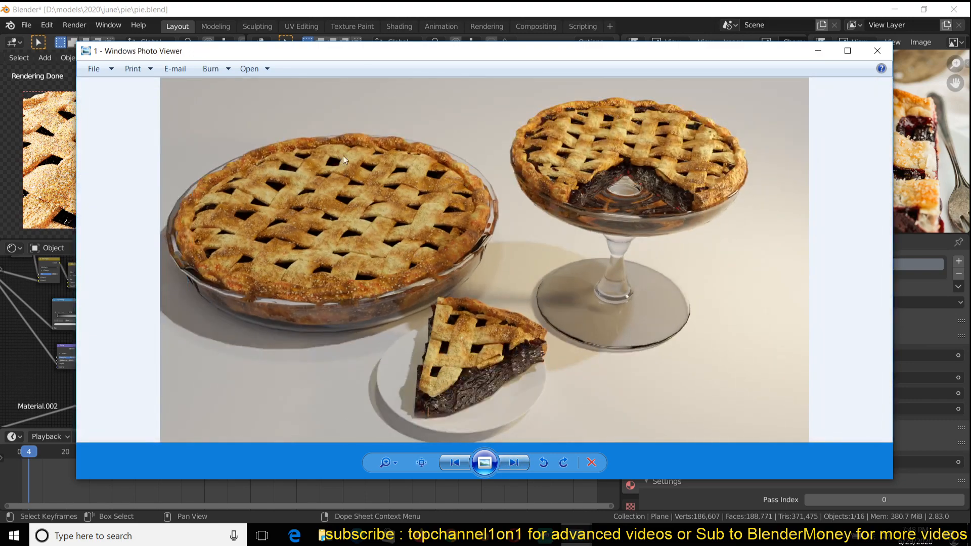
{"action": "left_click", "coordinate": [426, 5]}
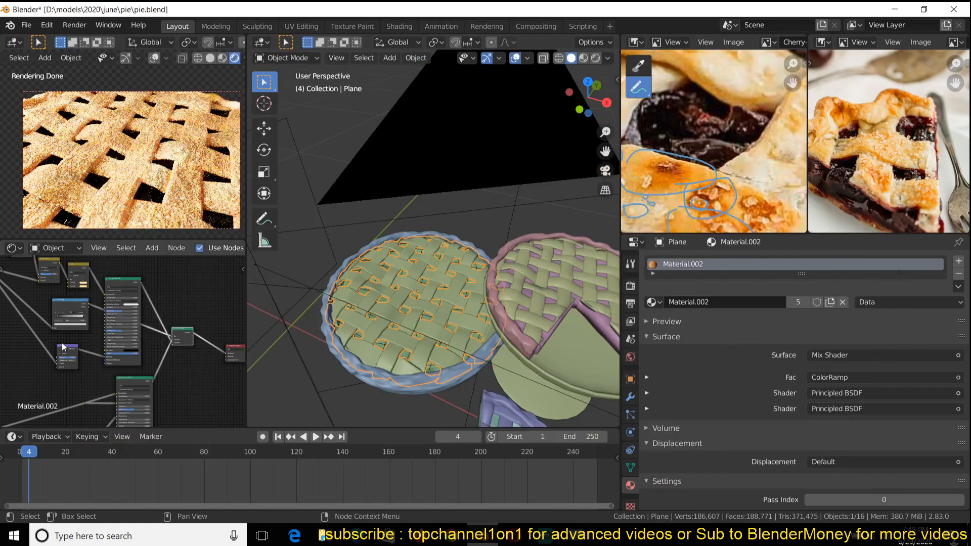
- Isolate the lattice crust in local view and look at it from the top
{"action": "middle_click_drag", "start_coordinate": [189, 364], "coordinate": [112, 381]}
{"action": "scroll", "coordinate": [112, 381], "scroll_direction": "down", "scroll_amount": 3}
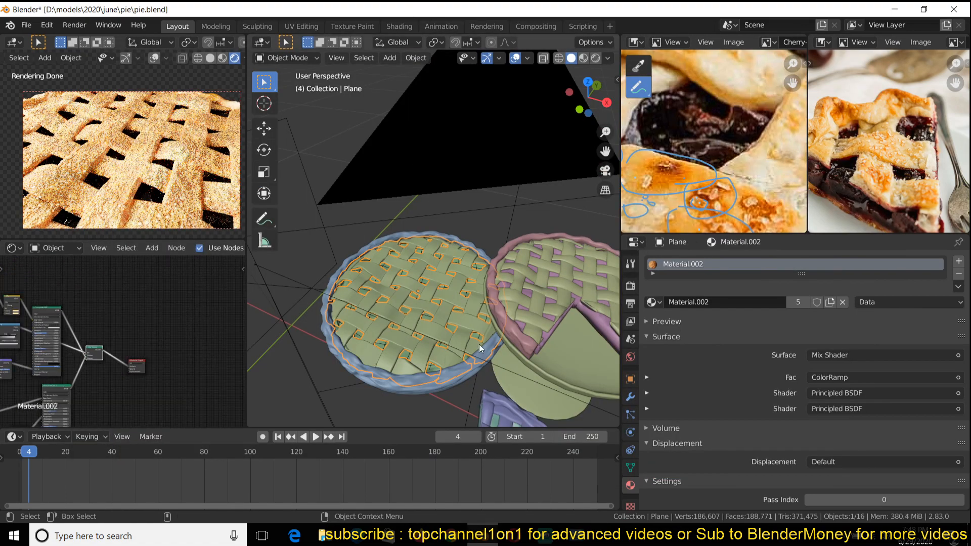
{"action": "middle_click_drag", "start_coordinate": [480, 348], "coordinate": [468, 353]}
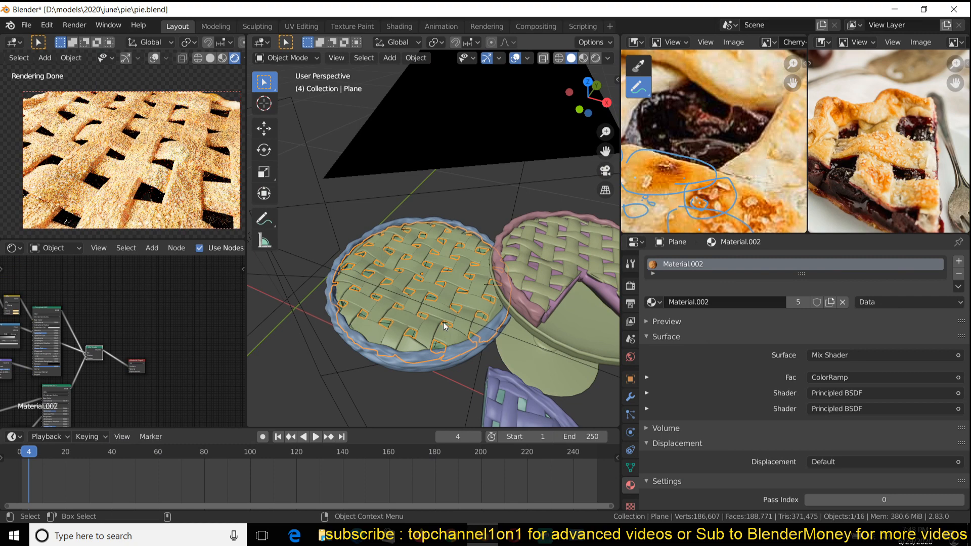
{"action": "key", "text": "KP_Divide"}
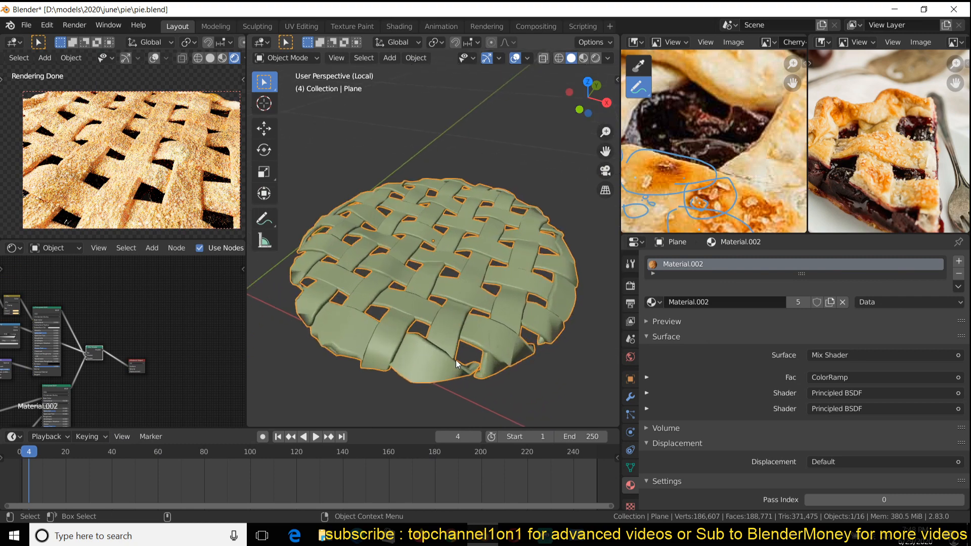
{"action": "middle_click_drag", "start_coordinate": [456, 360], "coordinate": [465, 339]}
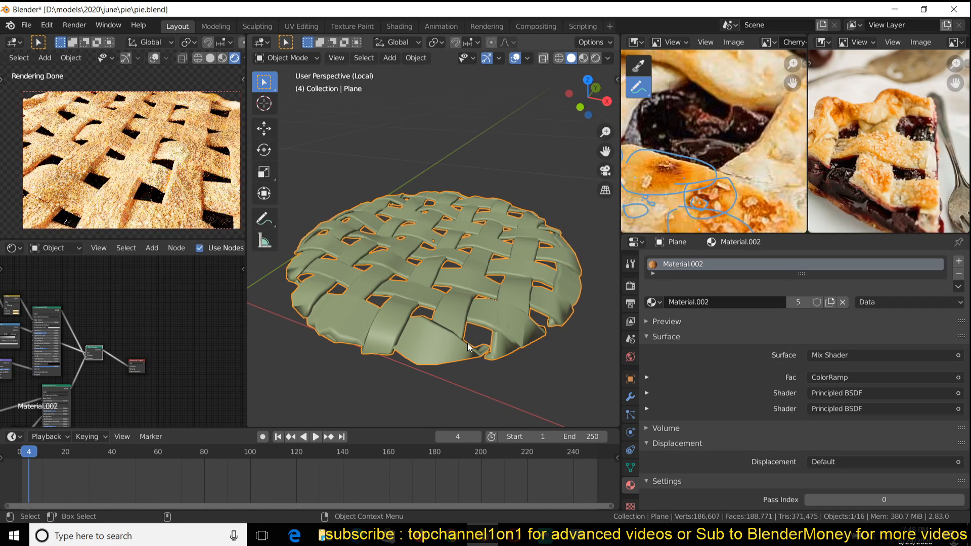
{"action": "key", "text": "KP_7"}
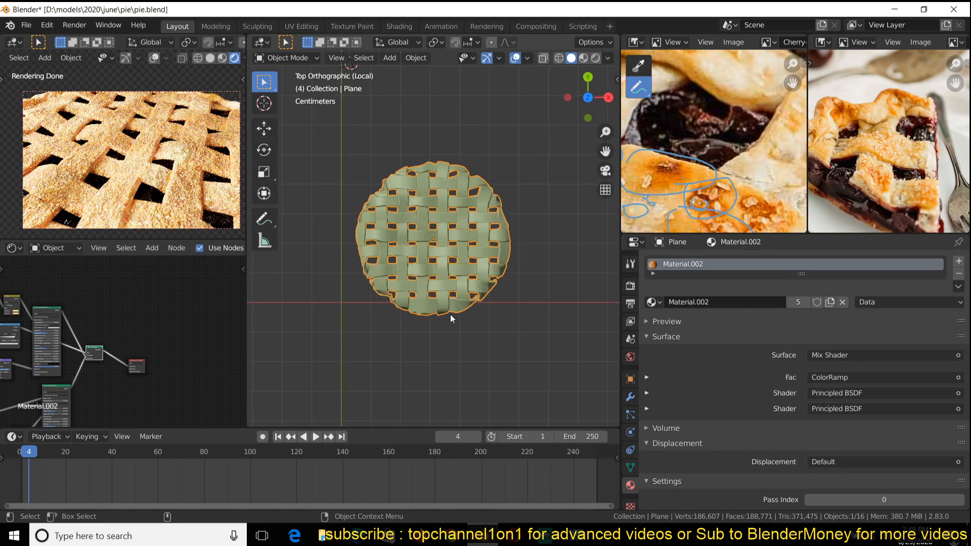
{"action": "middle_click_drag", "start_coordinate": [447, 251], "coordinate": [432, 291], "text": "shift"}
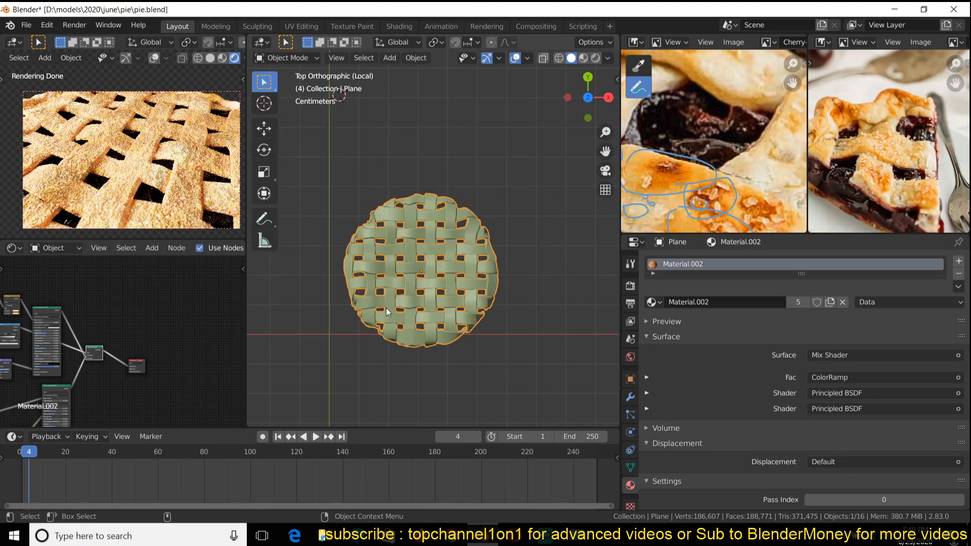
{"action": "middle_click_drag", "start_coordinate": [469, 205], "coordinate": [421, 302], "text": "shift"}
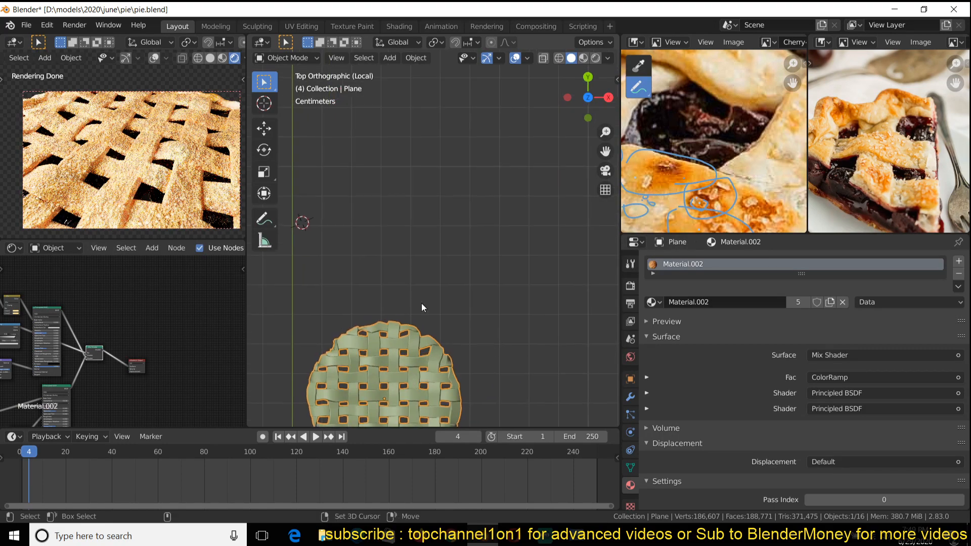
- Set the 3D cursor beyond the lattice, add a plane there, and set the rendered preview viewport to solid shading
{"action": "right_click", "coordinate": [453, 227], "text": "shift"}
{"action": "key", "text": "shift+a"}
{"action": "mouse_move", "coordinate": [452, 227]}
{"action": "left_click", "coordinate": [511, 230]}
{"action": "key", "text": "s"}
{"action": "key", "text": "x"}
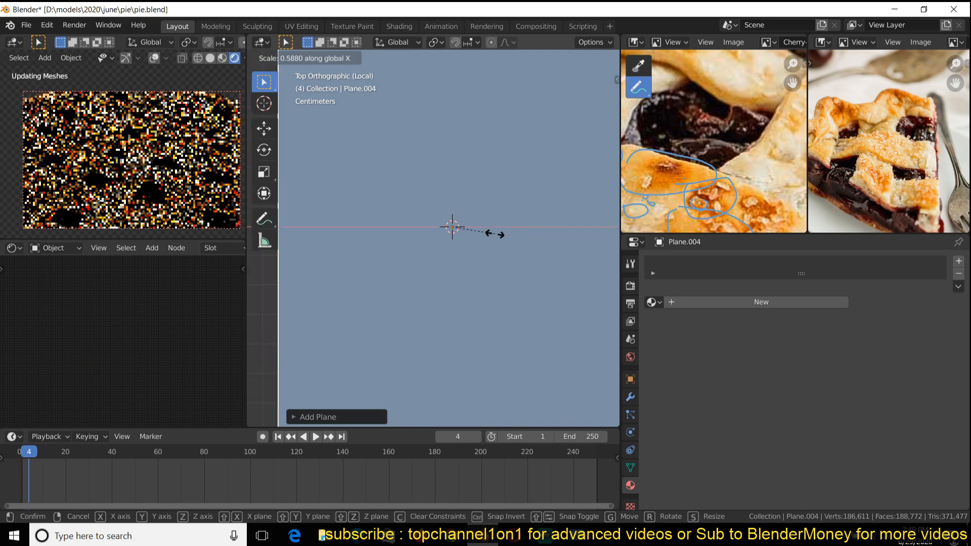
{"action": "right_click", "coordinate": [494, 233]}
{"action": "left_click", "coordinate": [207, 57]}
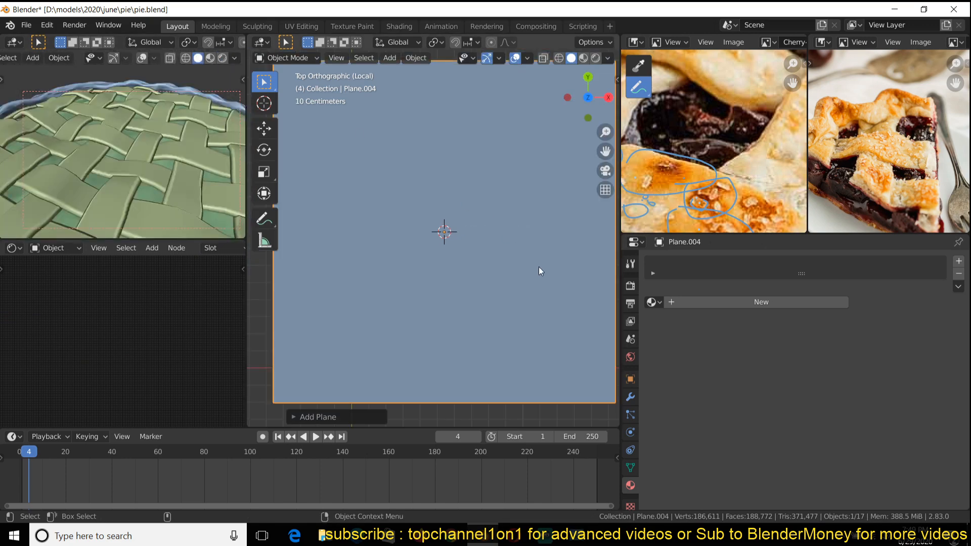
- Scale the new plane down to a small strip, narrowed to about 0.46 along X
{"action": "key", "text": "s"}
{"action": "key", "text": "x"}
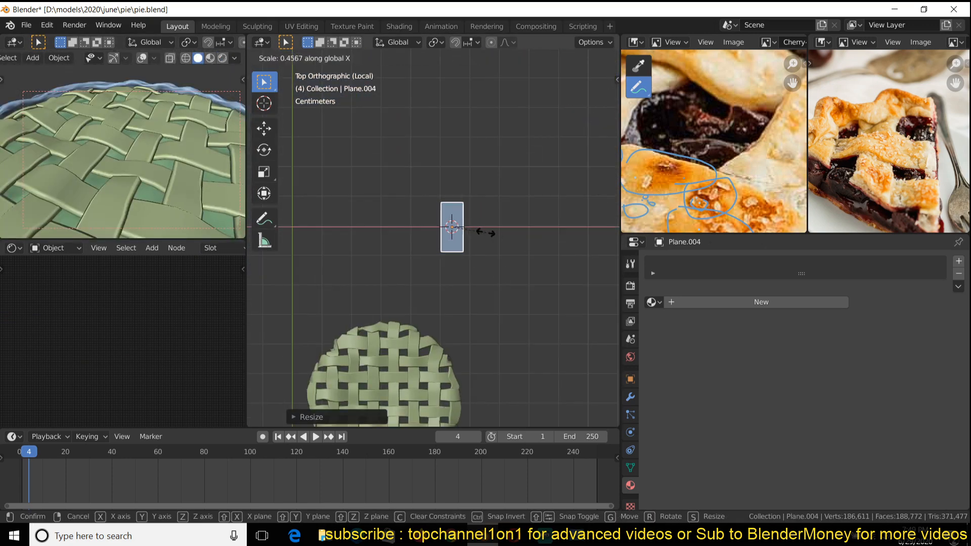
{"action": "left_click", "coordinate": [475, 236]}
- Add a loop cut across the middle of the strip and raise it along Z to form a peak
{"action": "scroll", "coordinate": [472, 278], "scroll_direction": "up", "scroll_amount": 4}
{"action": "key", "text": "Tab"}
{"action": "middle_click_drag", "start_coordinate": [472, 278], "coordinate": [414, 238]}
{"action": "key", "text": "KP_Decimal"}
{"action": "key", "text": "ctrl+r"}
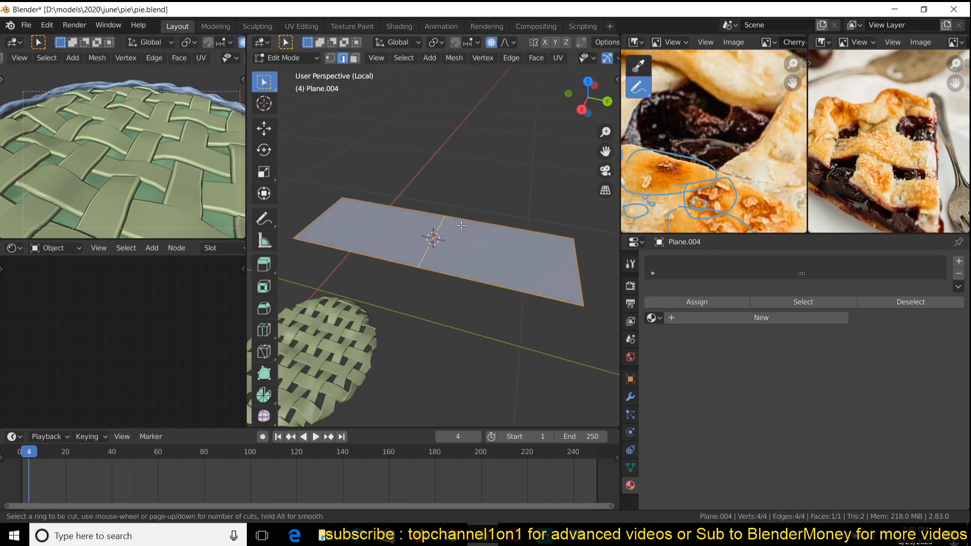
{"action": "left_click", "coordinate": [459, 224]}
{"action": "left_click", "coordinate": [459, 224]}
{"action": "key", "text": "g"}
{"action": "key", "text": "z"}
{"action": "left_click", "coordinate": [468, 200]}
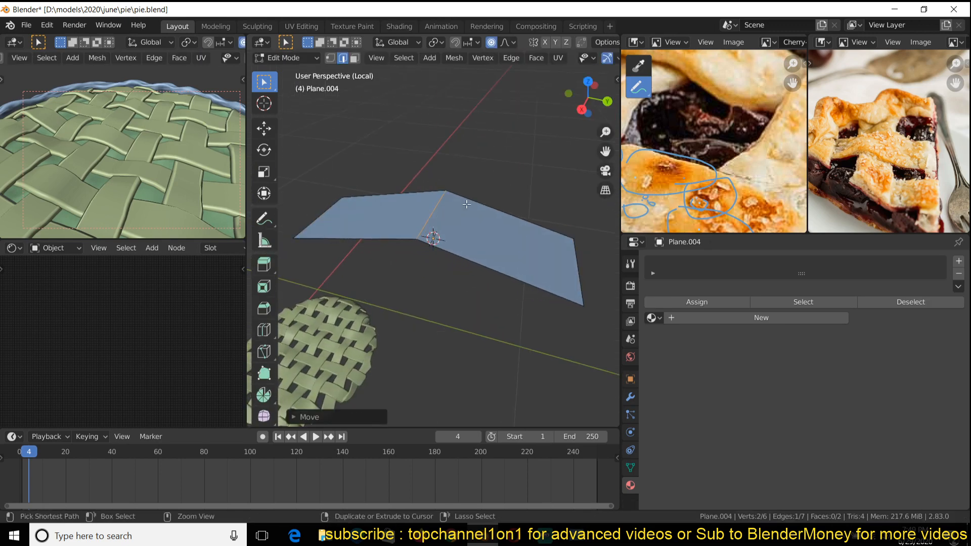
- Bevel the raised middle edge with several segments so the strip curves into a smooth arch
{"action": "key", "text": "ctrl+b"}
{"action": "scroll", "coordinate": [536, 230], "scroll_direction": "up", "scroll_amount": 3}
{"action": "left_click", "coordinate": [562, 235]}
{"action": "key", "text": "Tab"}
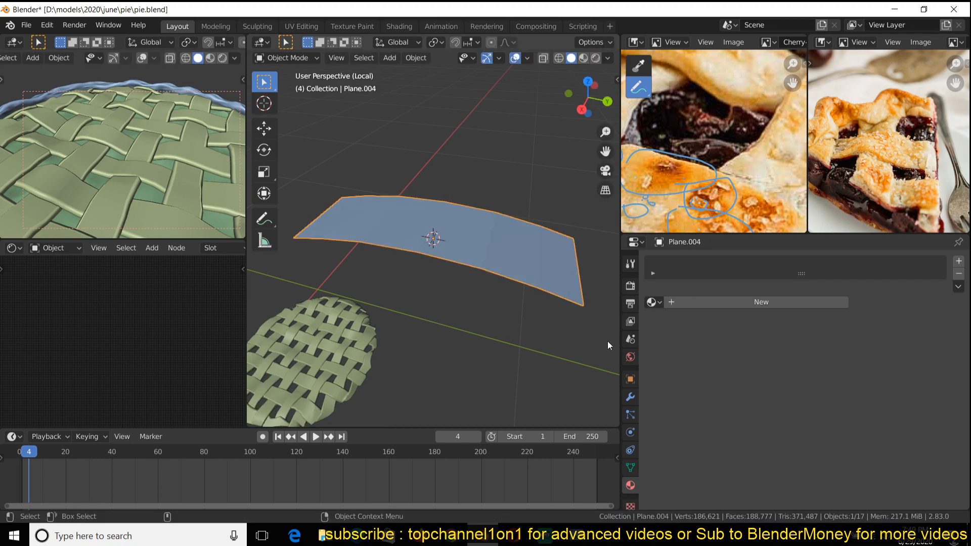
- Look through the available modifiers for the arched strip and delete the strip
{"action": "left_click", "coordinate": [635, 395]}
{"action": "left_click", "coordinate": [718, 261]}
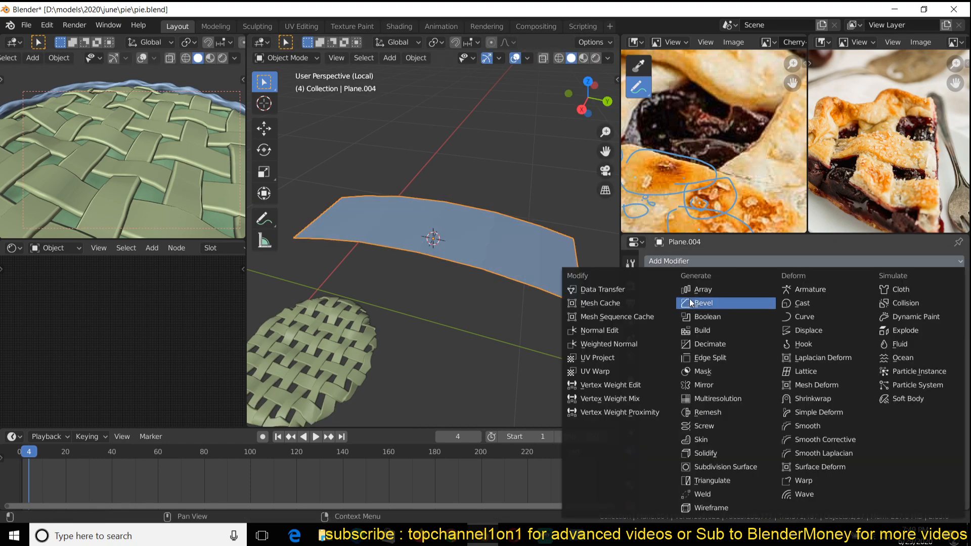
{"action": "left_click", "coordinate": [733, 290]}
{"action": "key", "text": "Delete"}
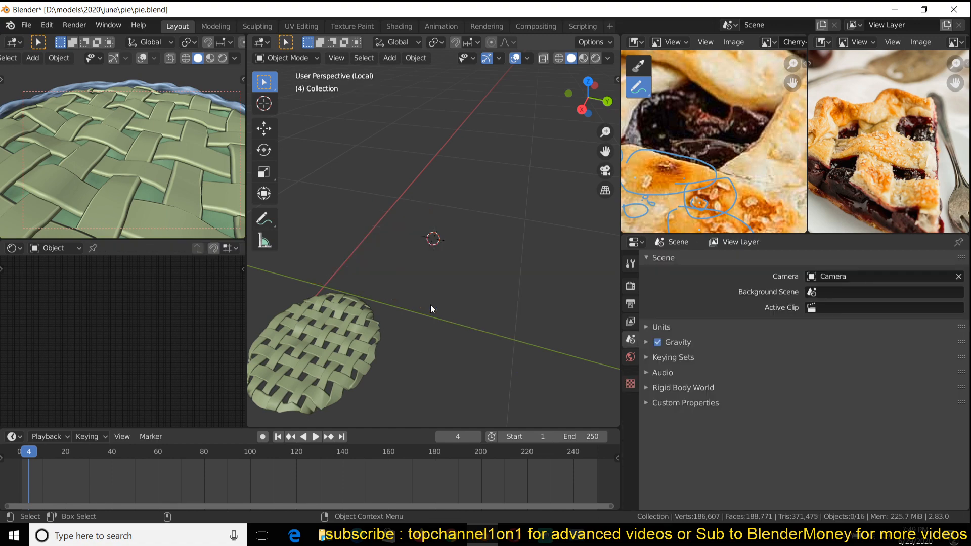
- Select the lattice crust and examine its entire woven mesh in Edit Mode
{"action": "middle_click_drag", "start_coordinate": [323, 328], "coordinate": [420, 297]}
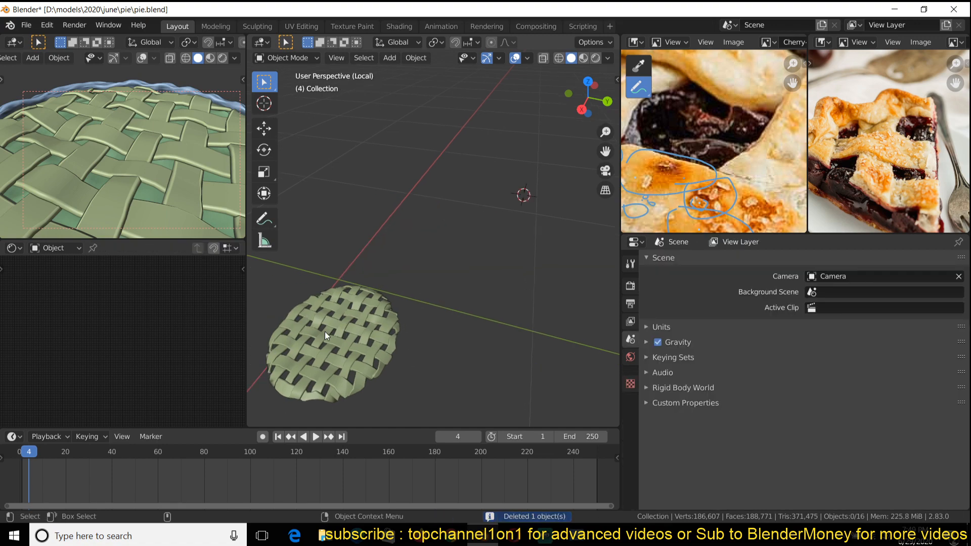
{"action": "key", "text": "KP_7"}
{"action": "scroll", "coordinate": [372, 308], "scroll_direction": "down", "scroll_amount": 5}
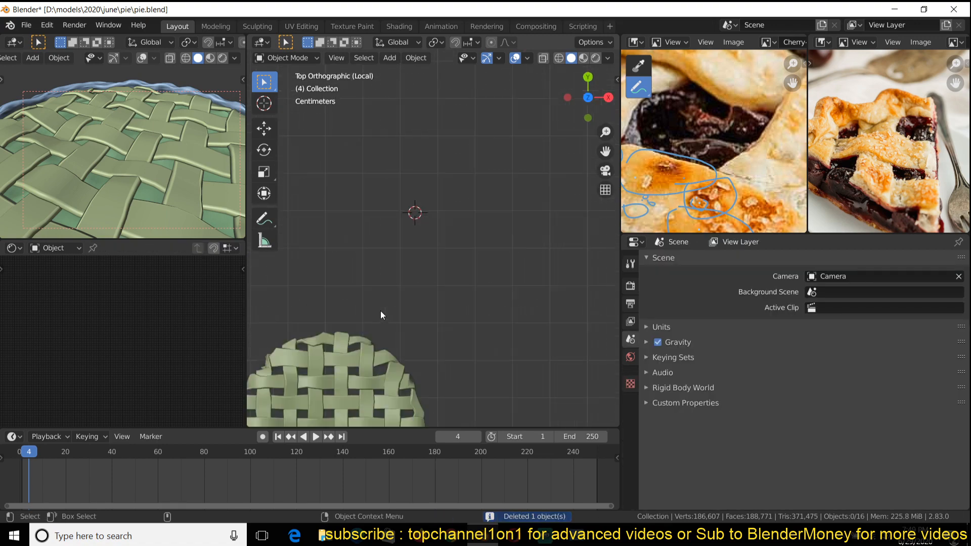
{"action": "left_click", "coordinate": [381, 311]}
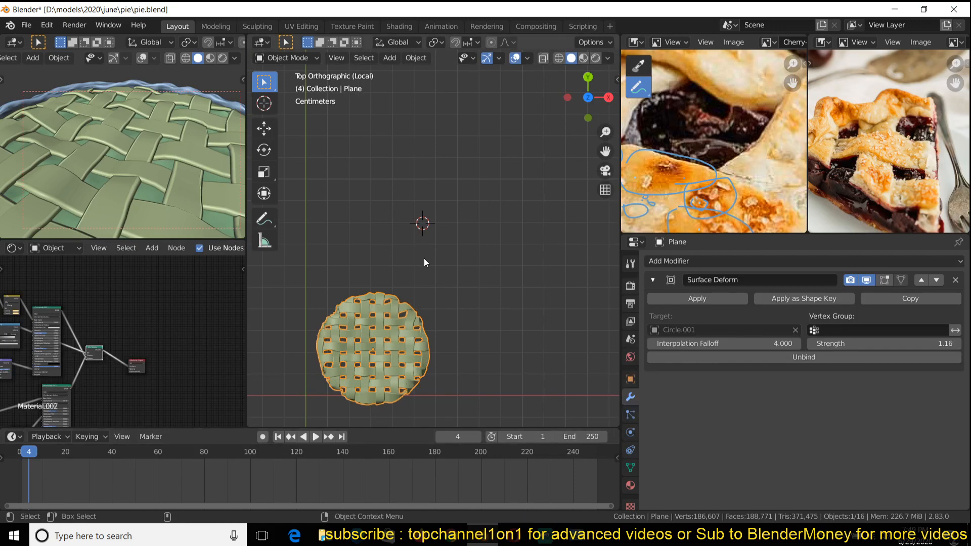
{"action": "middle_click_drag", "start_coordinate": [424, 258], "coordinate": [508, 140], "text": "shift"}
{"action": "scroll", "coordinate": [498, 167], "scroll_direction": "up", "scroll_amount": 4}
{"action": "key", "text": "Tab"}
{"action": "middle_click_drag", "start_coordinate": [519, 299], "coordinate": [499, 311]}
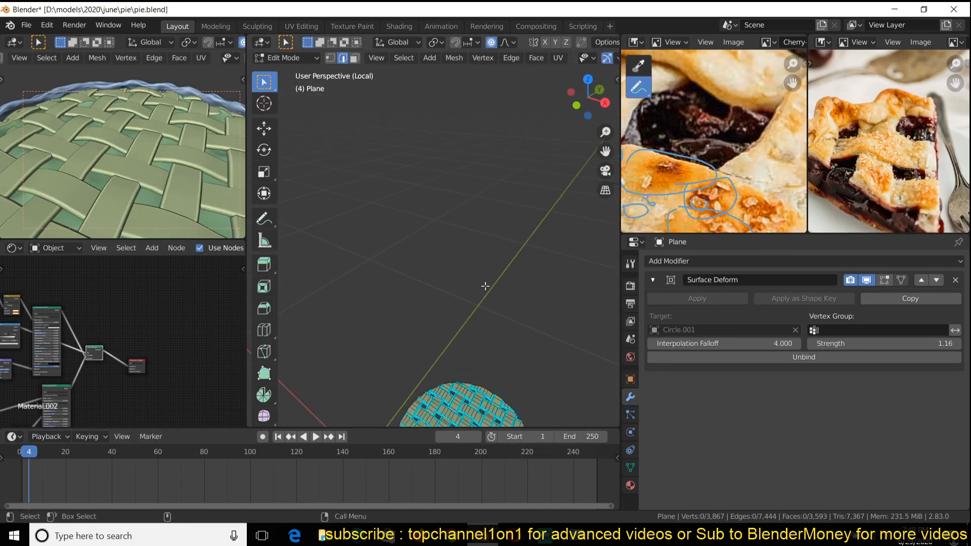
{"action": "key", "text": "q"}
{"action": "key", "text": "a"}
{"action": "key", "text": "KP_Decimal"}
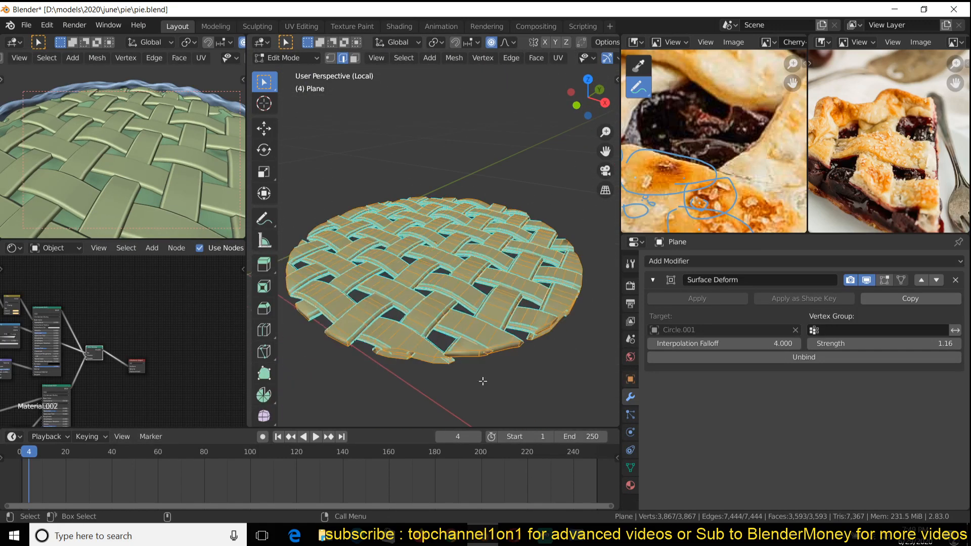
{"action": "scroll", "coordinate": [476, 371], "scroll_direction": "up", "scroll_amount": 3}
{"action": "scroll", "coordinate": [467, 361], "scroll_direction": "down", "scroll_amount": 3}
{"action": "scroll", "coordinate": [467, 360], "scroll_direction": "up", "scroll_amount": 3}
{"action": "middle_click_drag", "start_coordinate": [486, 335], "coordinate": [501, 316]}
{"action": "scroll", "coordinate": [492, 338], "scroll_direction": "down", "scroll_amount": 5}
{"action": "key", "text": "Tab"}
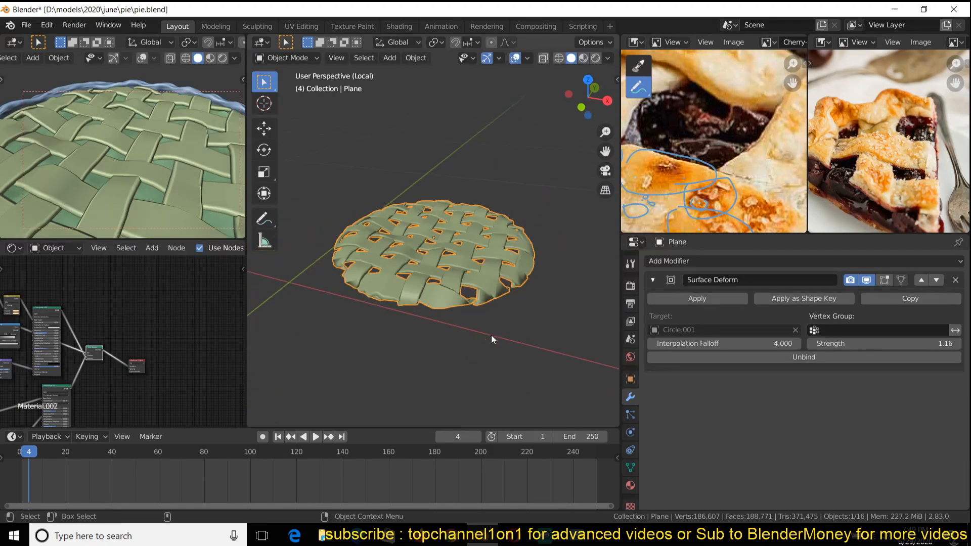
{"action": "key", "text": "KP_7"}
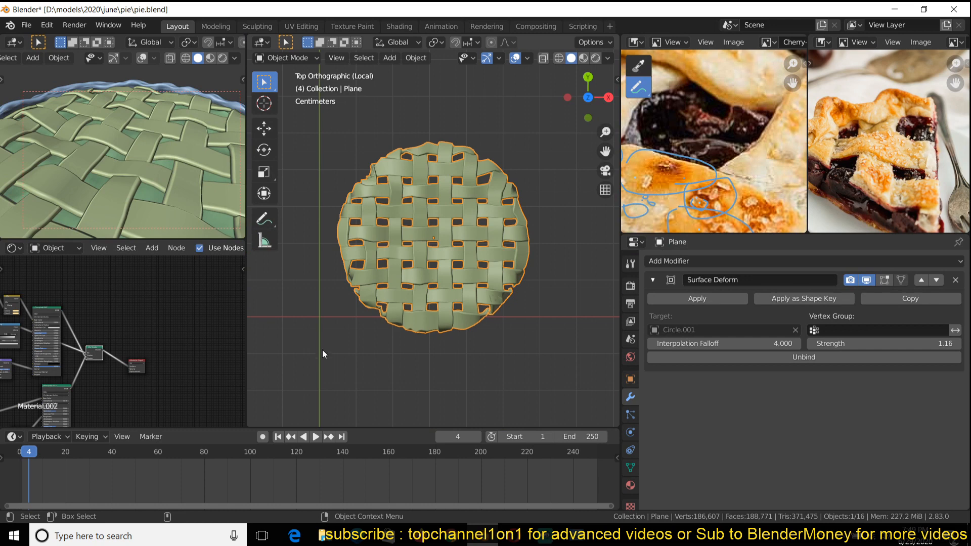
{"action": "scroll", "coordinate": [410, 239], "scroll_direction": "down", "scroll_amount": 1}
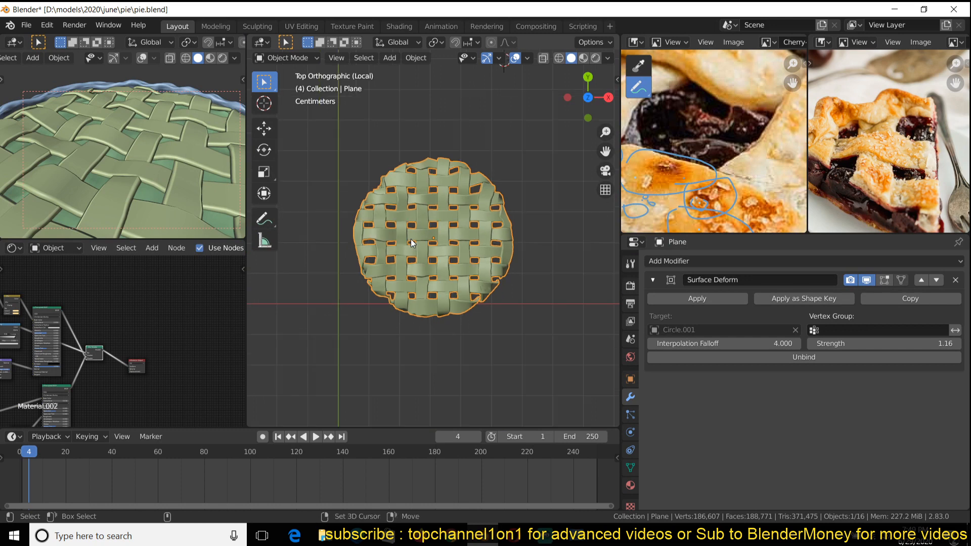
{"action": "key", "text": "shift+a"}
{"action": "mouse_move", "coordinate": [420, 245]}
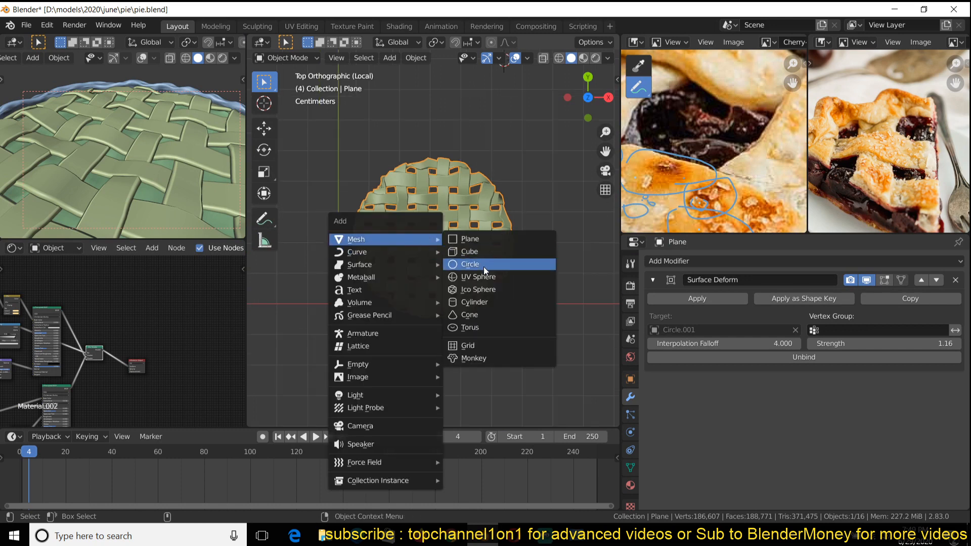
{"action": "left_click", "coordinate": [484, 301]}
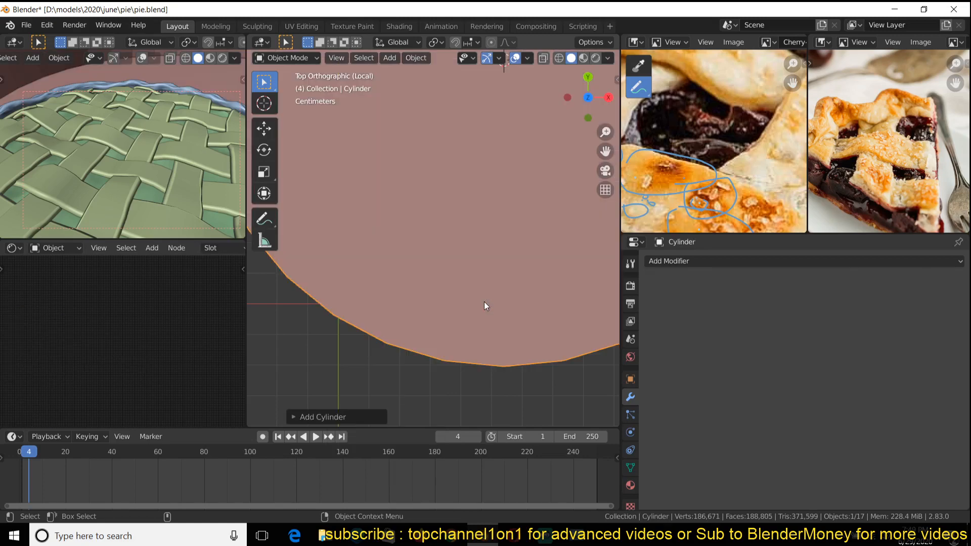
{"action": "middle_click_drag", "start_coordinate": [484, 302], "coordinate": [539, 254]}
{"action": "key", "text": "x"}
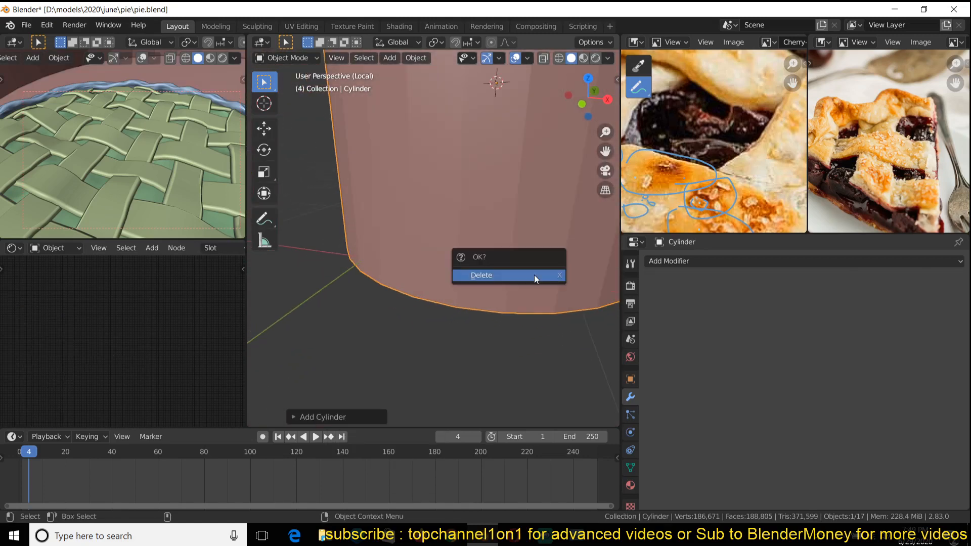
{"action": "left_click", "coordinate": [533, 274]}
- Select the lattice crust, bring back the full scene and hide the crust to expose the filling beneath it
{"action": "left_click", "coordinate": [429, 308]}
{"action": "scroll", "coordinate": [429, 308], "scroll_direction": "up", "scroll_amount": 4}
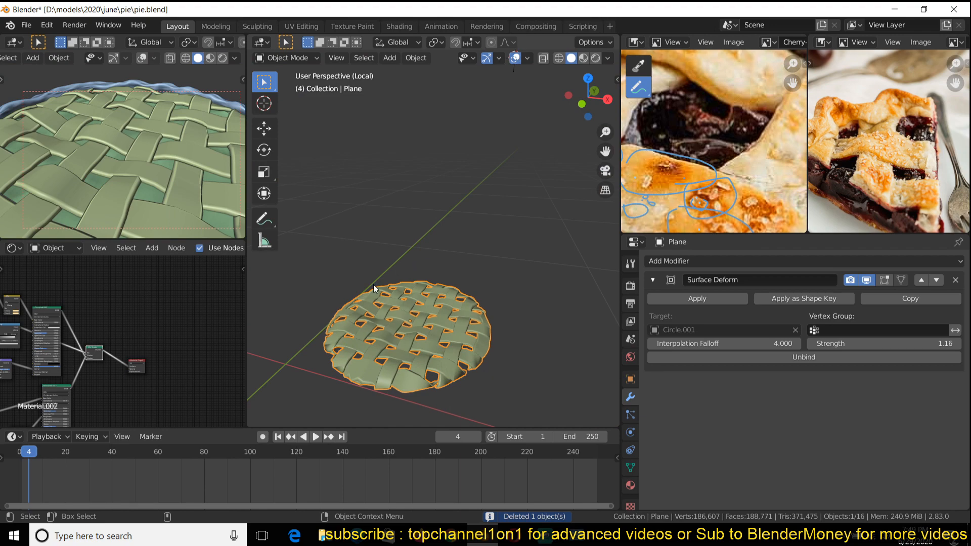
{"action": "scroll", "coordinate": [378, 342], "scroll_direction": "down", "scroll_amount": 4}
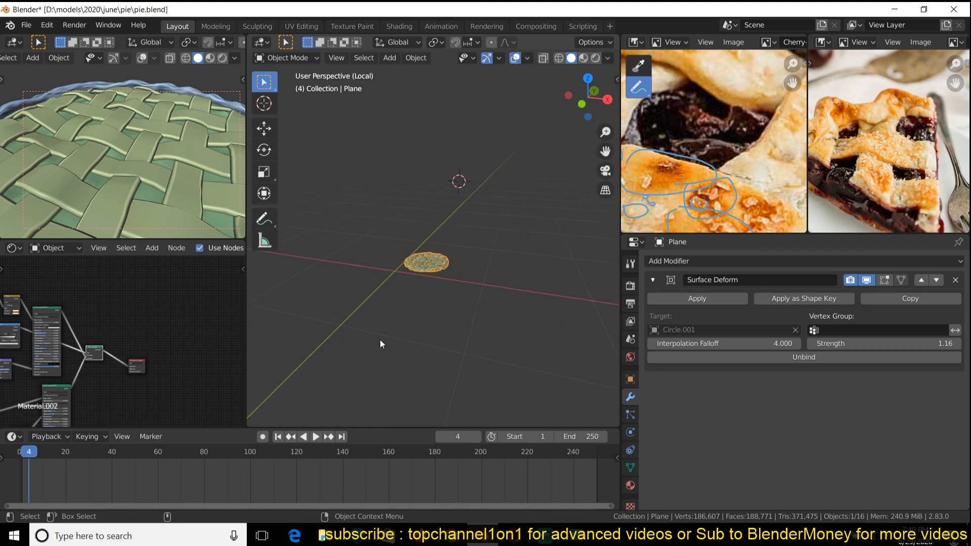
{"action": "key", "text": "KP_Divide"}
{"action": "key", "text": "KP_Decimal"}
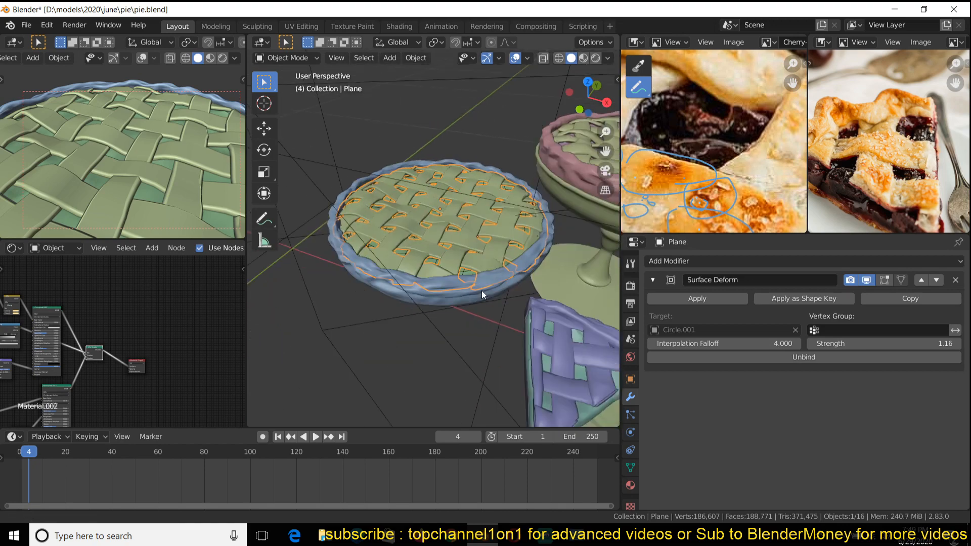
{"action": "left_click", "coordinate": [490, 318]}
{"action": "left_click", "coordinate": [490, 309]}
{"action": "left_click", "coordinate": [485, 288]}
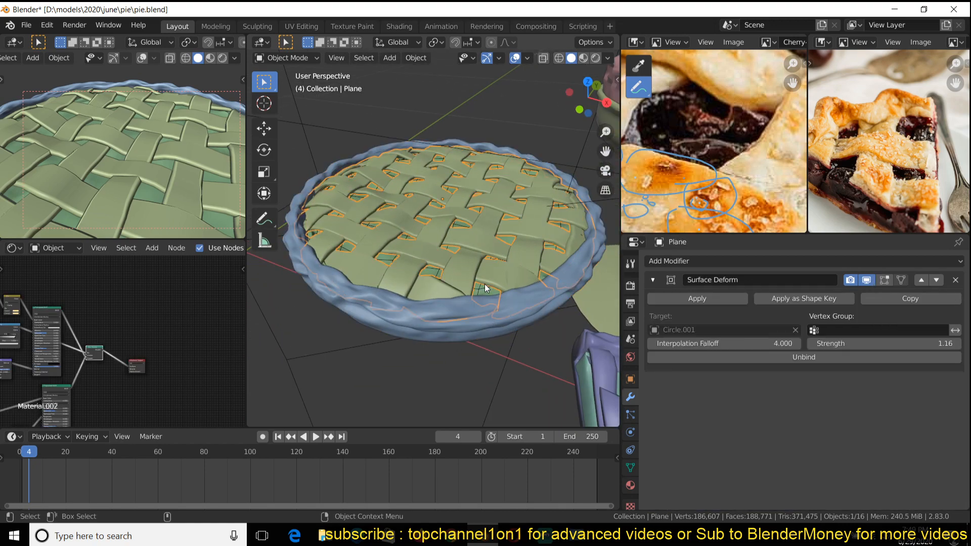
{"action": "key", "text": "h"}
- Hide the shrinkwrapped guide circle above the jam filling and isolate the filling in local view
{"action": "left_click", "coordinate": [469, 269]}
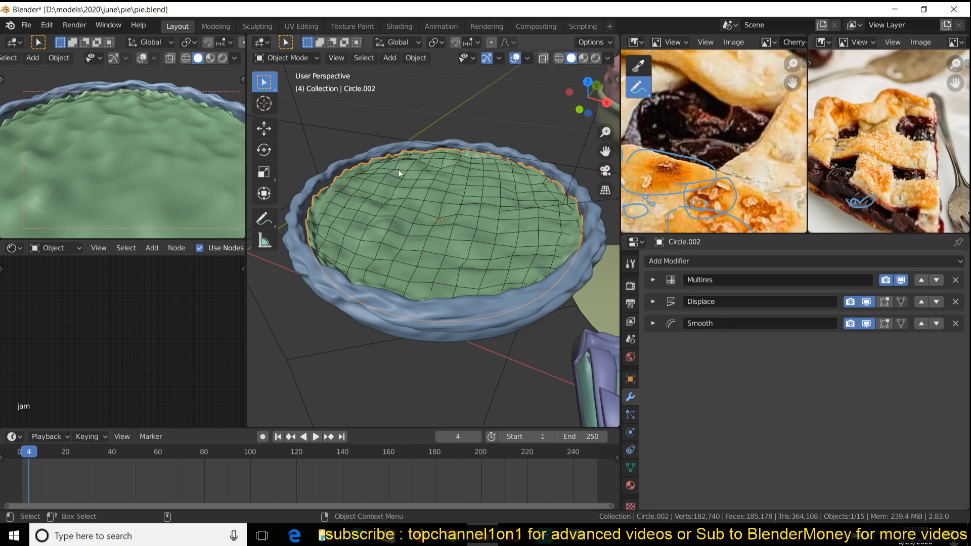
{"action": "left_click", "coordinate": [441, 217]}
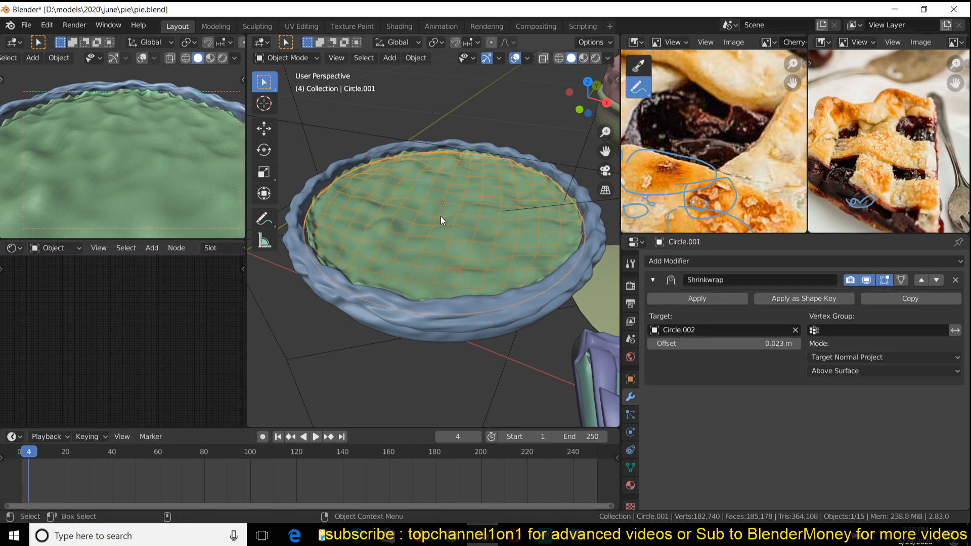
{"action": "key", "text": "h"}
{"action": "left_click", "coordinate": [444, 219]}
{"action": "key", "text": "KP_Divide"}
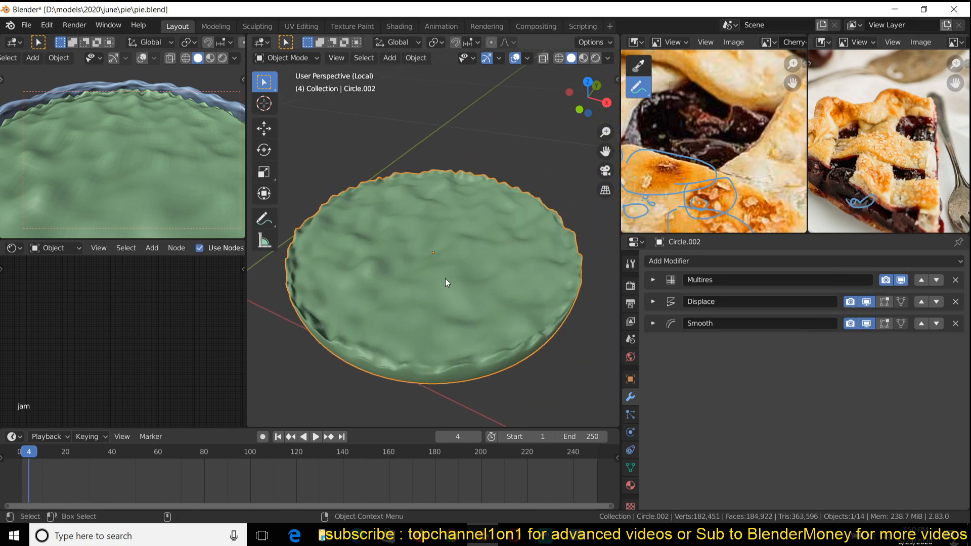
{"action": "middle_click_drag", "start_coordinate": [445, 279], "coordinate": [447, 150]}
- Save the file and show the isolated jam filling in Material Preview shading
{"action": "key", "text": "ctrl+s"}
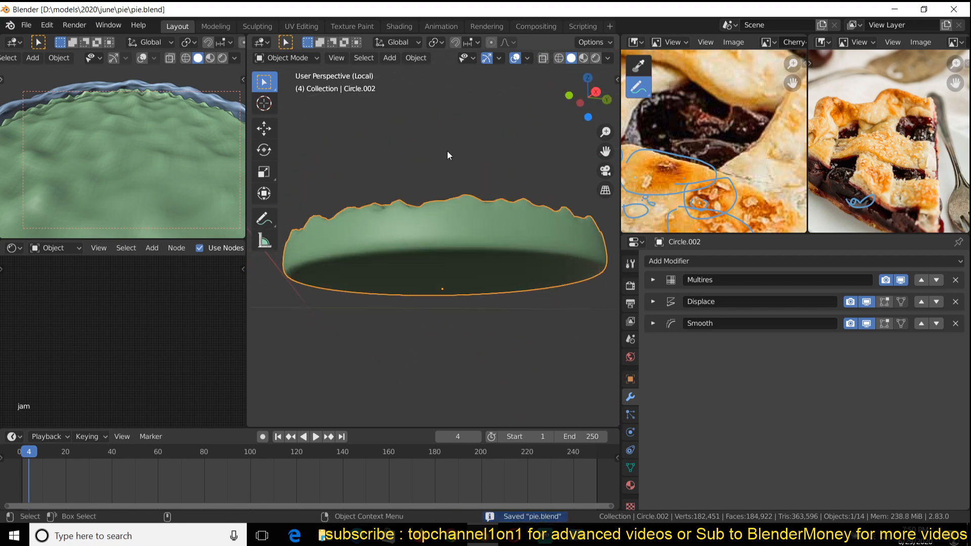
{"action": "left_click", "coordinate": [584, 58]}
{"action": "mouse_move", "coordinate": [554, 84]}
{"action": "middle_mouse_down"}
{"action": "mouse_move", "coordinate": [459, 218]}
{"action": "mouse_move", "coordinate": [423, 216]}
{"action": "mouse_move", "coordinate": [441, 285]}
{"action": "middle_mouse_up"}
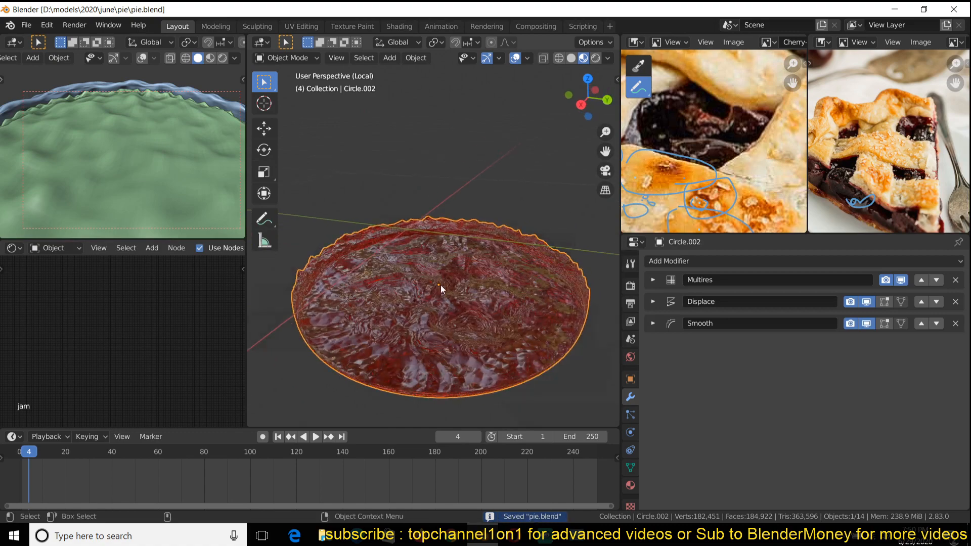
{"action": "scroll", "coordinate": [441, 284], "scroll_direction": "up", "scroll_amount": 2}
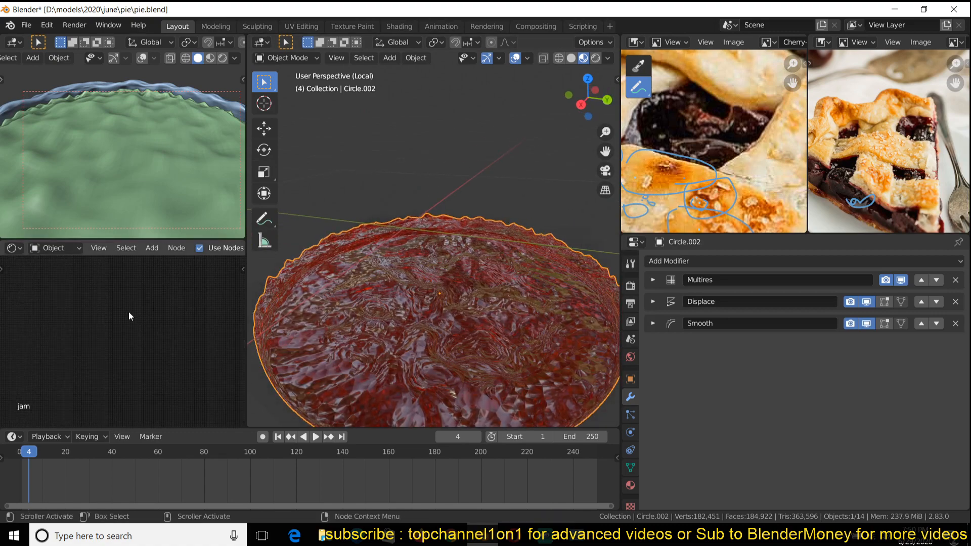
- Examine the jam material's node tree, including the Geometry, ColorRamp and Mix nodes feeding the base color
{"action": "key", "text": "Home"}
{"action": "middle_click_drag", "start_coordinate": [88, 320], "coordinate": [162, 336]}
{"action": "scroll", "coordinate": [161, 336], "scroll_direction": "up", "scroll_amount": 3}
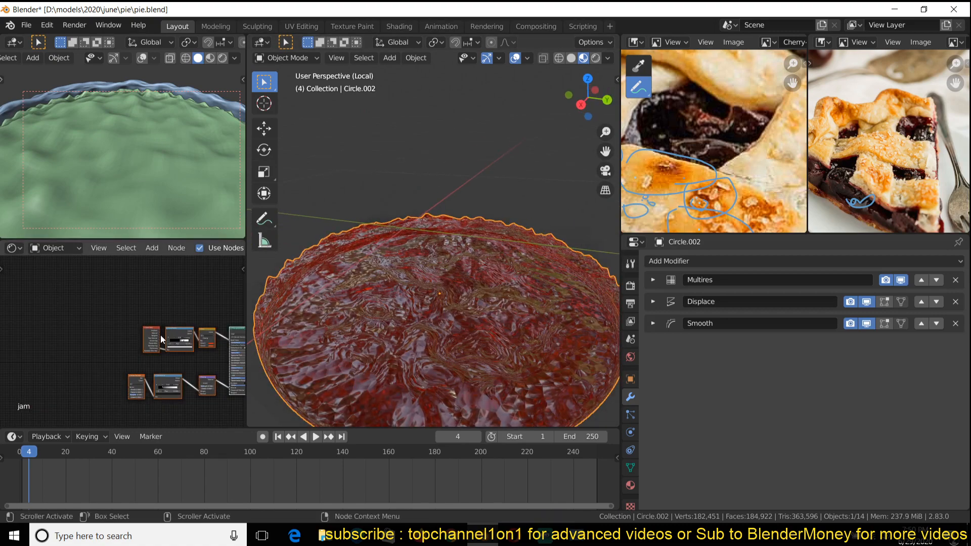
{"action": "scroll", "coordinate": [160, 335], "scroll_direction": "up", "scroll_amount": 4}
{"action": "middle_click_drag", "start_coordinate": [108, 320], "coordinate": [30, 303]}
{"action": "left_click", "coordinate": [36, 308]}
{"action": "scroll", "coordinate": [106, 380], "scroll_direction": "up", "scroll_amount": 5}
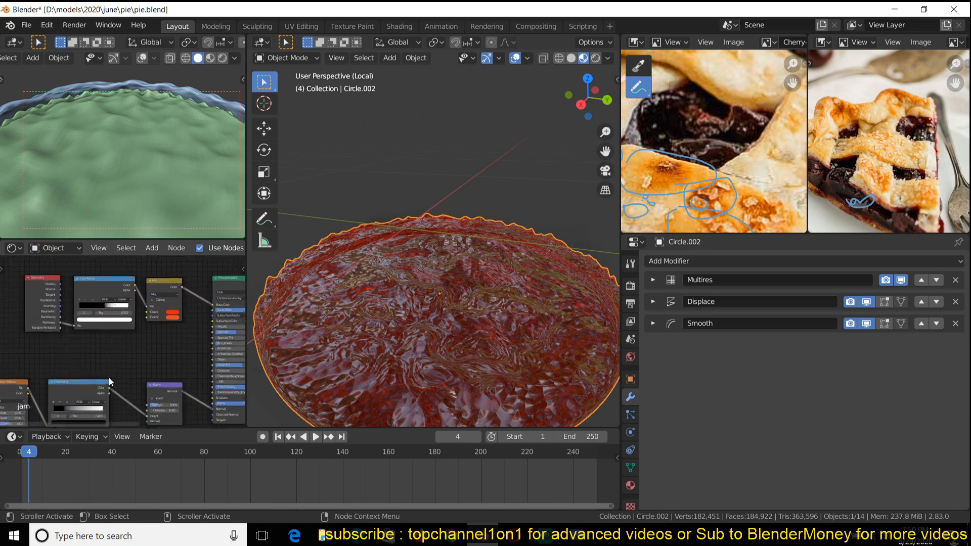
{"action": "middle_click_drag", "start_coordinate": [108, 377], "coordinate": [147, 335]}
{"action": "middle_click_drag", "start_coordinate": [65, 373], "coordinate": [104, 355]}
{"action": "scroll", "coordinate": [83, 356], "scroll_direction": "up", "scroll_amount": 1}
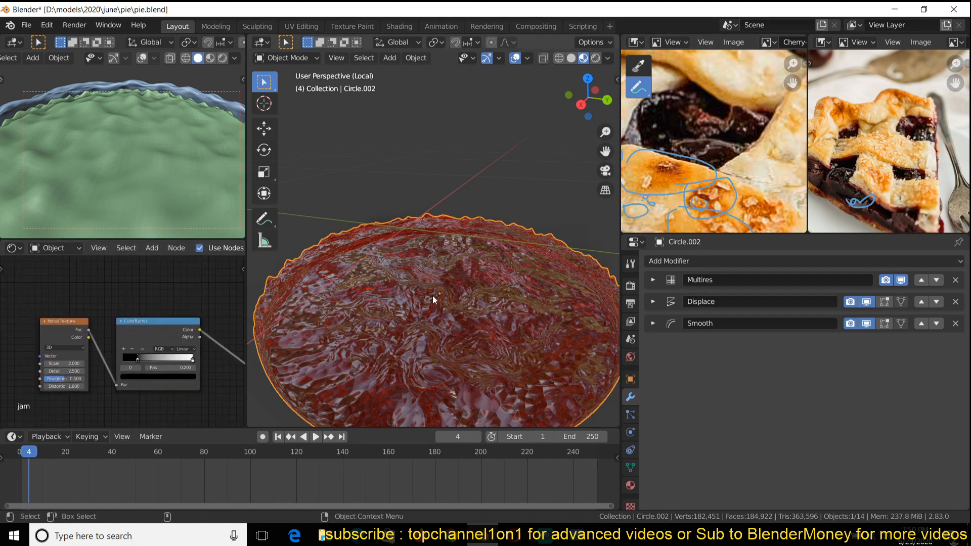
- Inspect the Noise Texture and ColorRamp settings that drive the jam material's Bump node
{"action": "scroll", "coordinate": [86, 384], "scroll_direction": "up", "scroll_amount": 3}
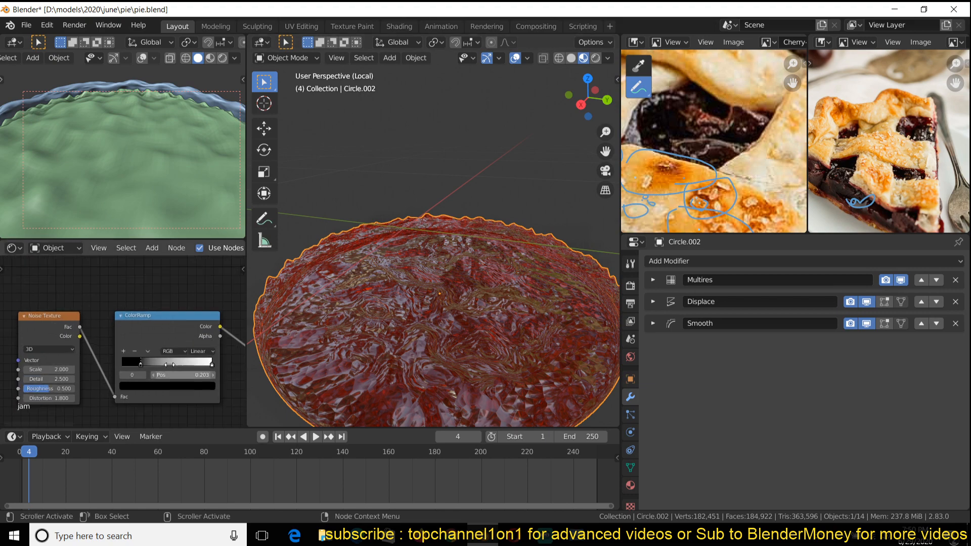
{"action": "middle_click_drag", "start_coordinate": [86, 385], "coordinate": [138, 371]}
{"action": "scroll", "coordinate": [79, 396], "scroll_direction": "up", "scroll_amount": 1}
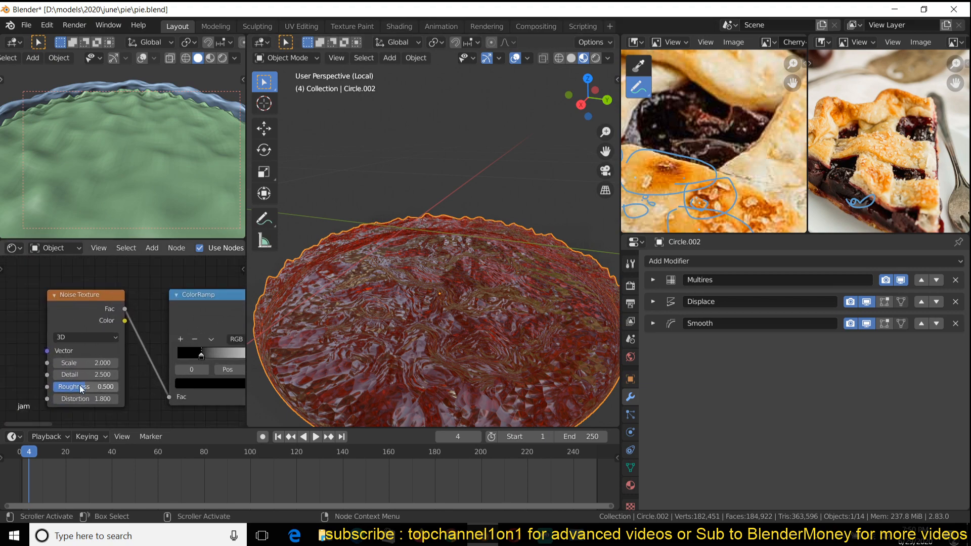
{"action": "middle_click_drag", "start_coordinate": [208, 365], "coordinate": [95, 342]}
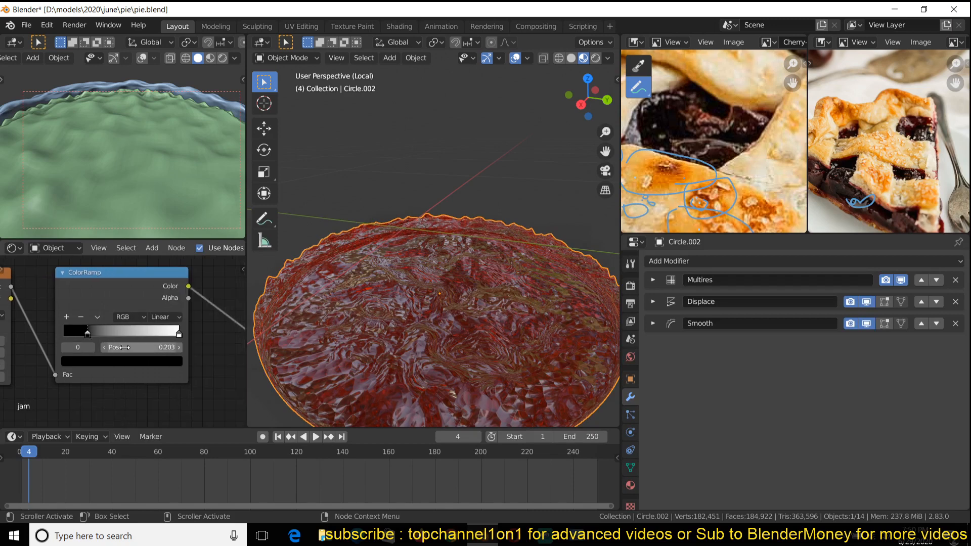
{"action": "scroll", "coordinate": [177, 352], "scroll_direction": "down", "scroll_amount": 7}
{"action": "middle_click_drag", "start_coordinate": [177, 352], "coordinate": [137, 370]}
{"action": "scroll", "coordinate": [168, 338], "scroll_direction": "down", "scroll_amount": 1}
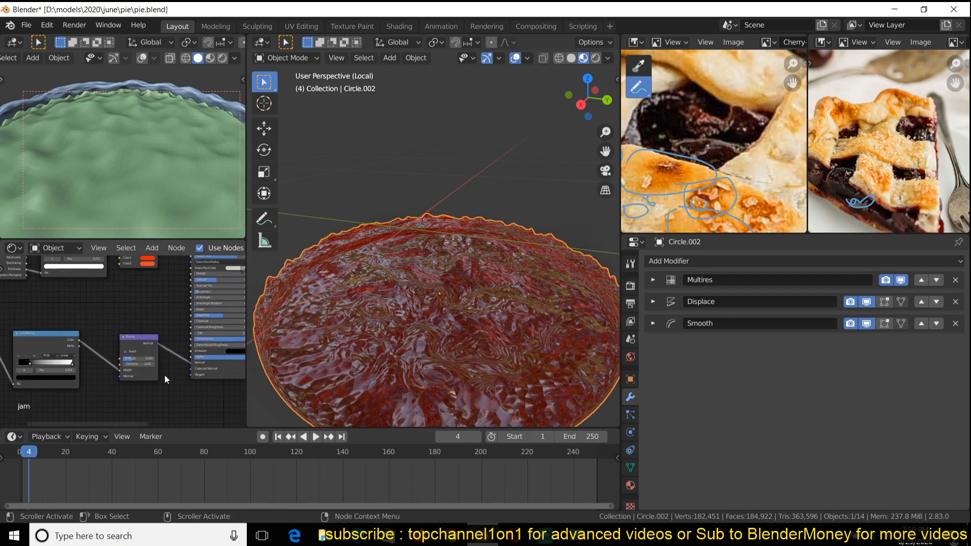
- Inspect the jam's Principled shader and Volume Absorption nodes, and save the file
{"action": "middle_click_drag", "start_coordinate": [180, 325], "coordinate": [189, 411]}
{"action": "scroll", "coordinate": [198, 330], "scroll_direction": "down", "scroll_amount": 1}
{"action": "scroll", "coordinate": [199, 330], "scroll_direction": "down", "scroll_amount": 1}
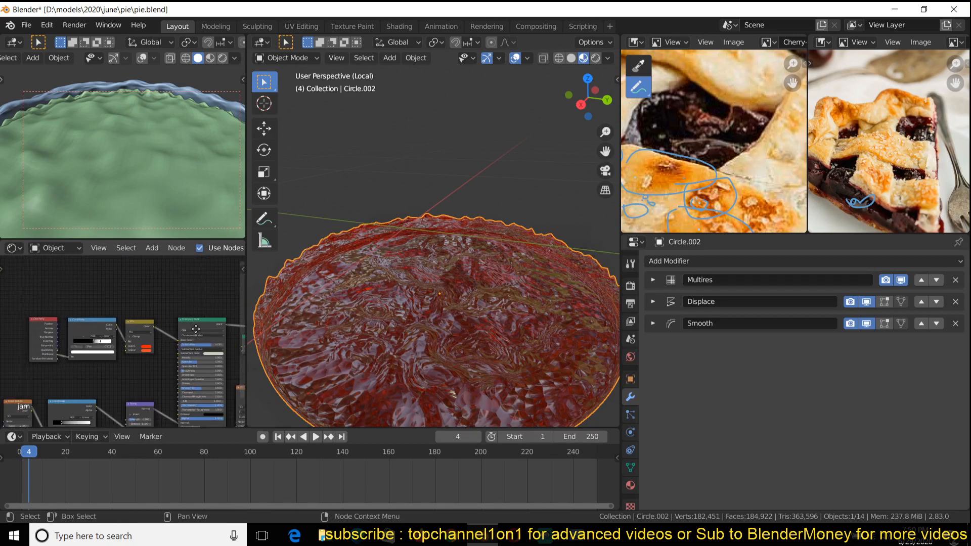
{"action": "middle_click_drag", "start_coordinate": [199, 329], "coordinate": [151, 336]}
{"action": "key", "text": "ctrl+s"}
{"action": "scroll", "coordinate": [424, 278], "scroll_direction": "down", "scroll_amount": 4}
{"action": "scroll", "coordinate": [110, 358], "scroll_direction": "up", "scroll_amount": 3}
{"action": "middle_click_drag", "start_coordinate": [111, 365], "coordinate": [74, 318]}
{"action": "scroll", "coordinate": [123, 340], "scroll_direction": "up", "scroll_amount": 3}
{"action": "scroll", "coordinate": [523, 202], "scroll_direction": "down", "scroll_amount": 3}
- Leave local view, save the file, reveal all hidden objects and return the viewport to Solid shading
{"action": "middle_click_drag", "start_coordinate": [516, 231], "coordinate": [502, 259]}
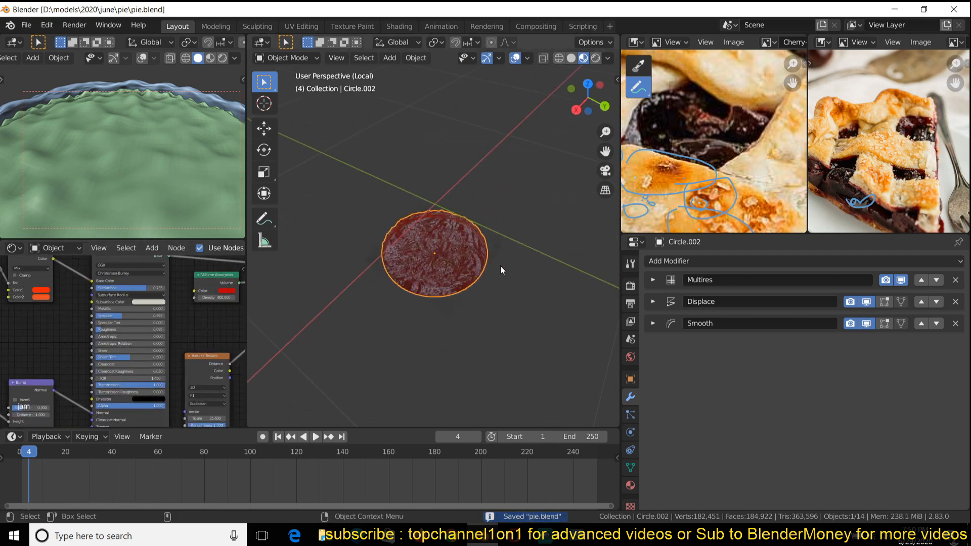
{"action": "key", "text": "KP_Divide"}
{"action": "scroll", "coordinate": [491, 272], "scroll_direction": "down", "scroll_amount": 2}
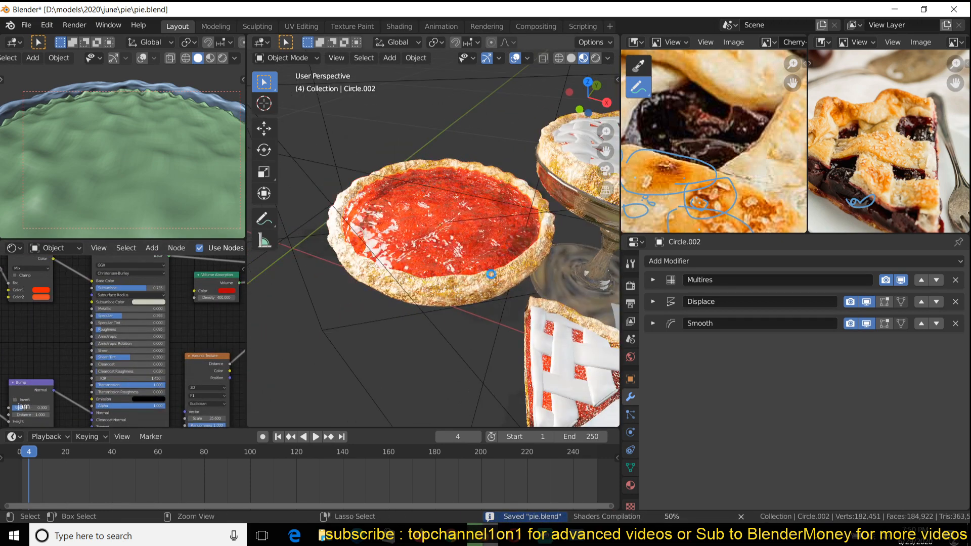
{"action": "key", "text": "ctrl+s"}
{"action": "key", "text": "alt+h"}
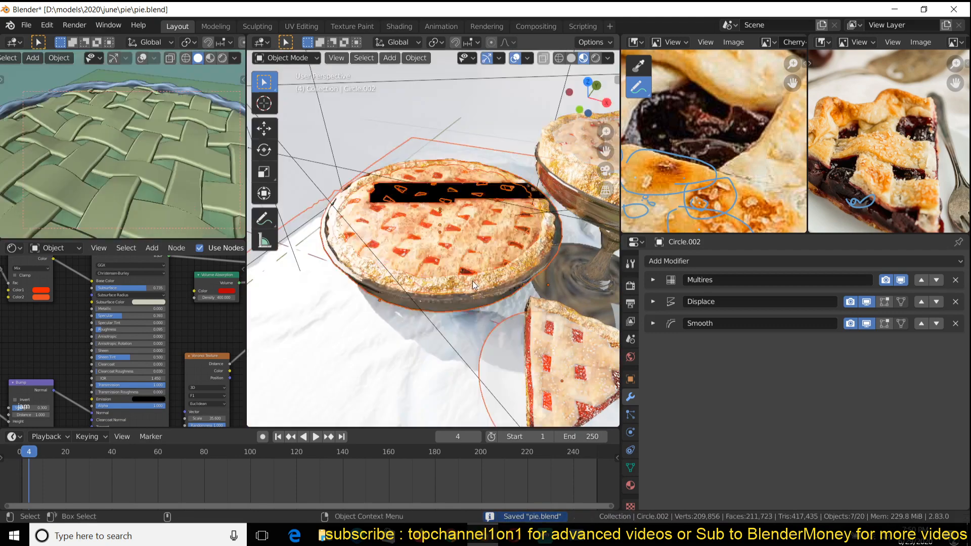
{"action": "scroll", "coordinate": [479, 310], "scroll_direction": "down", "scroll_amount": 3}
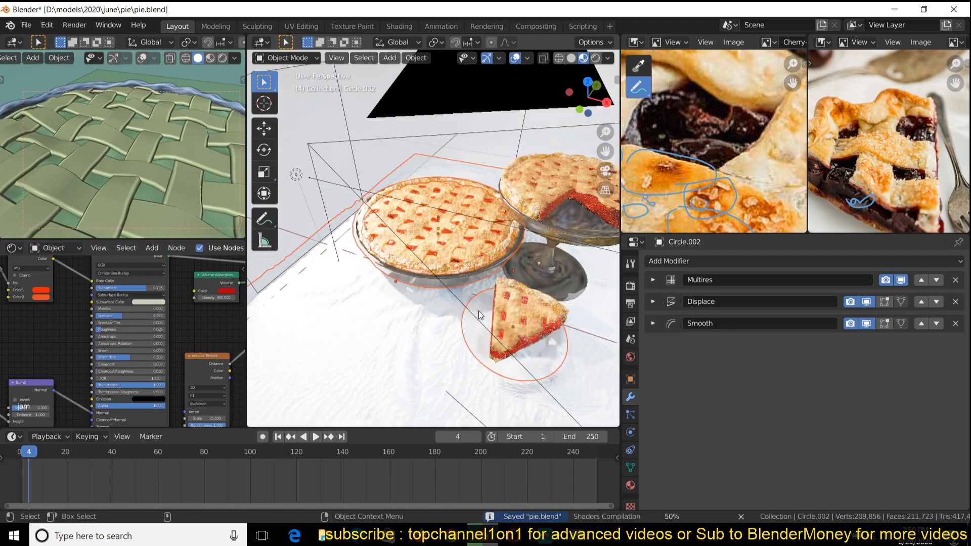
{"action": "left_click", "coordinate": [571, 58]}
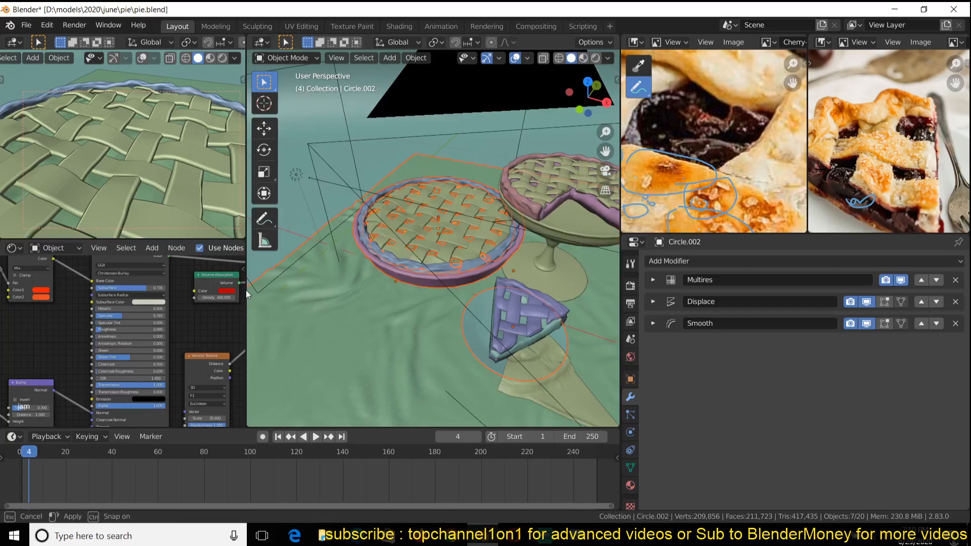
- Isolate the wrinkled tablecloth in local view, save the file and inspect the cloth in Material Preview
{"action": "left_click", "coordinate": [330, 305]}
{"action": "scroll", "coordinate": [329, 305], "scroll_direction": "down", "scroll_amount": 4}
{"action": "key", "text": "KP_Divide"}
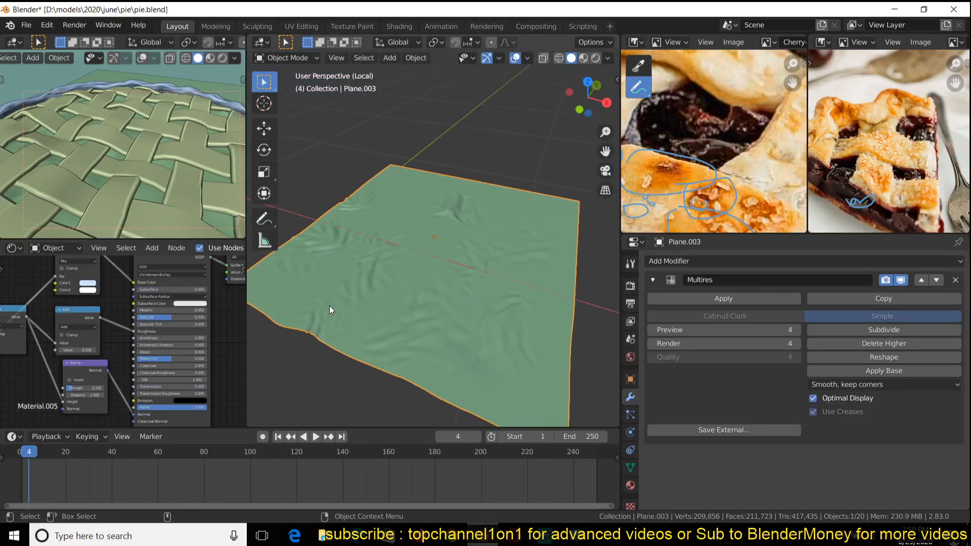
{"action": "middle_click_drag", "start_coordinate": [329, 305], "coordinate": [353, 297]}
{"action": "key", "text": "ctrl+s"}
{"action": "left_click", "coordinate": [584, 59]}
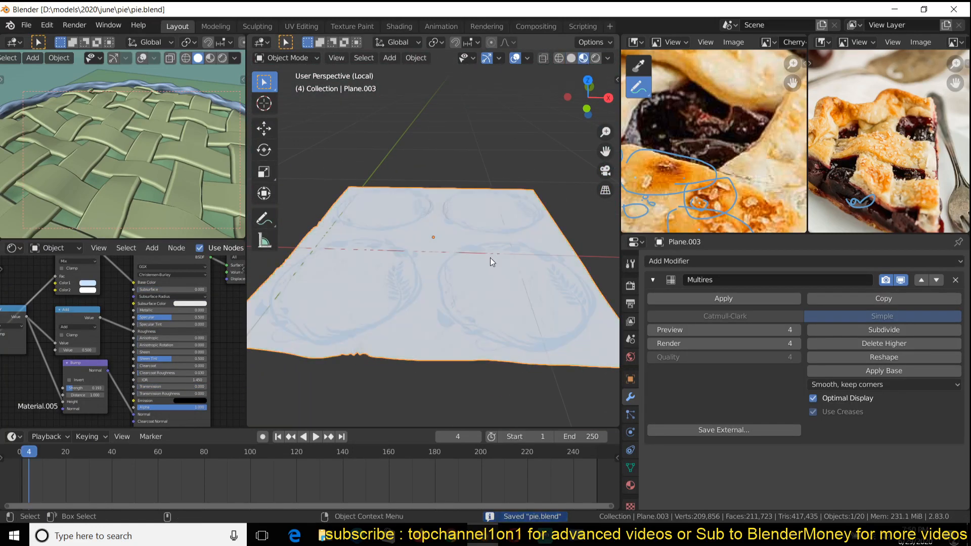
{"action": "mouse_move", "coordinate": [490, 257]}
{"action": "middle_mouse_down"}
{"action": "mouse_move", "coordinate": [432, 230]}
{"action": "mouse_move", "coordinate": [451, 265]}
{"action": "mouse_move", "coordinate": [491, 286]}
{"action": "middle_mouse_up"}
{"action": "scroll", "coordinate": [463, 280], "scroll_direction": "down", "scroll_amount": 7}
- In Solid shading and top view, add a plane beside the tablecloth and scale it slightly smaller than the cloth
{"action": "key", "text": "z"}
{"action": "left_click", "coordinate": [584, 248]}
{"action": "key", "text": "KP_7"}
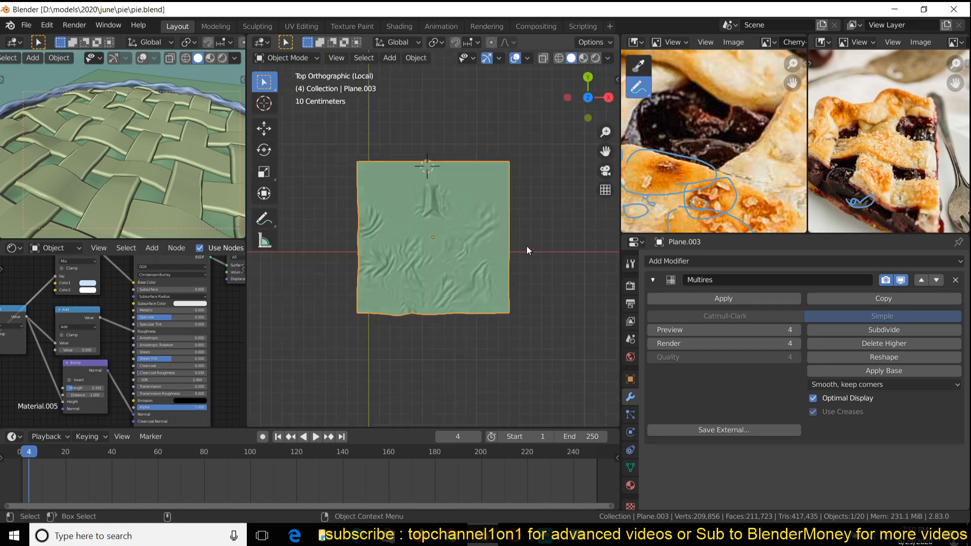
{"action": "scroll", "coordinate": [526, 246], "scroll_direction": "up", "scroll_amount": 3}
{"action": "scroll", "coordinate": [431, 275], "scroll_direction": "down", "scroll_amount": 2}
{"action": "middle_click_drag", "start_coordinate": [451, 233], "coordinate": [367, 275], "text": "shift"}
{"action": "right_click", "coordinate": [460, 183], "text": "shift"}
{"action": "key", "text": "shift+a"}
{"action": "mouse_move", "coordinate": [461, 183]}
{"action": "left_click", "coordinate": [520, 184]}
{"action": "key", "text": "s"}
{"action": "left_click", "coordinate": [519, 226]}
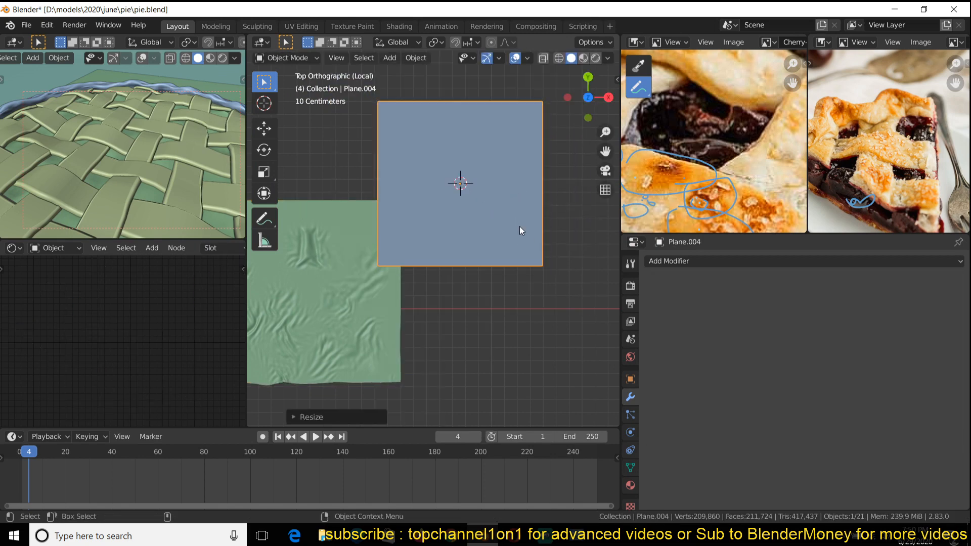
- Subdivide the new plane twice in Edit Mode and add a Multiresolution modifier to it
{"action": "key", "text": "Tab"}
{"action": "right_click", "coordinate": [443, 153]}
{"action": "left_click", "coordinate": [443, 154]}
{"action": "right_click", "coordinate": [443, 153]}
{"action": "left_click", "coordinate": [443, 154]}
{"action": "key", "text": "Tab"}
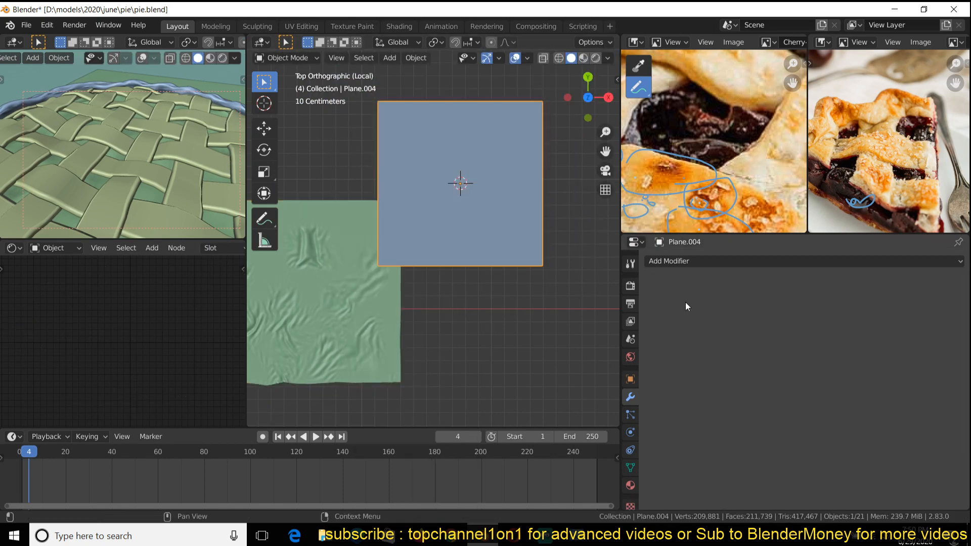
{"action": "left_click", "coordinate": [748, 261]}
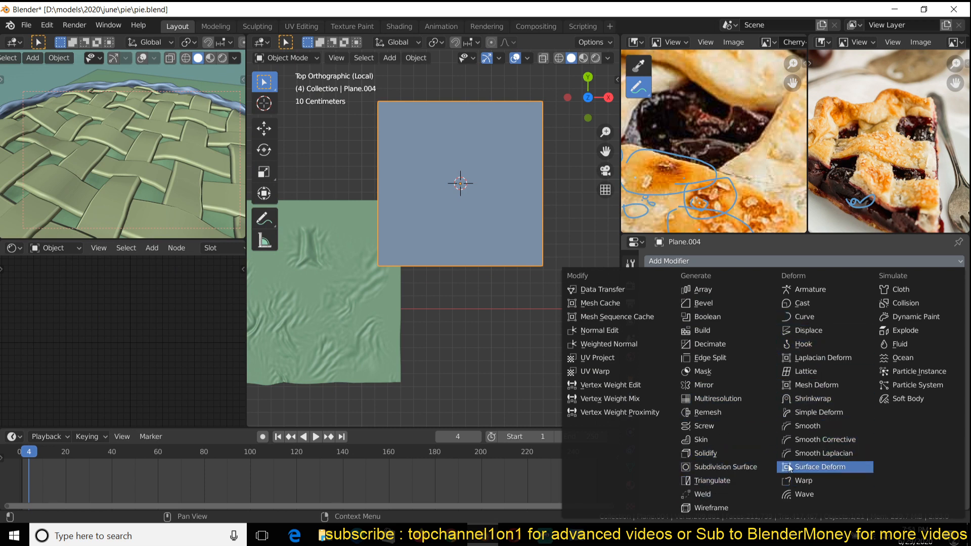
{"action": "left_click", "coordinate": [724, 394]}
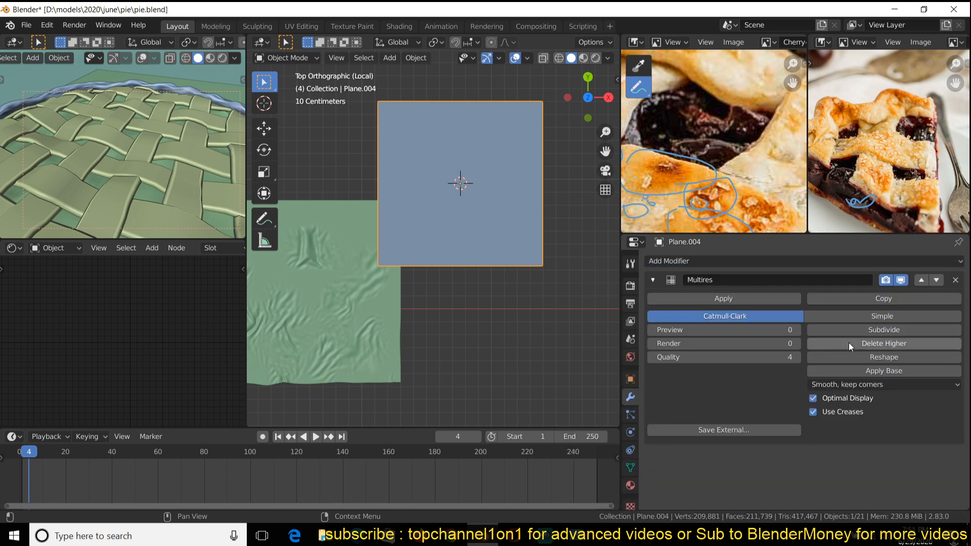
- Set the plane's Multiresolution modifier to Simple and subdivide it to level 3
{"action": "left_click", "coordinate": [880, 318]}
{"action": "left_click", "coordinate": [882, 330]}
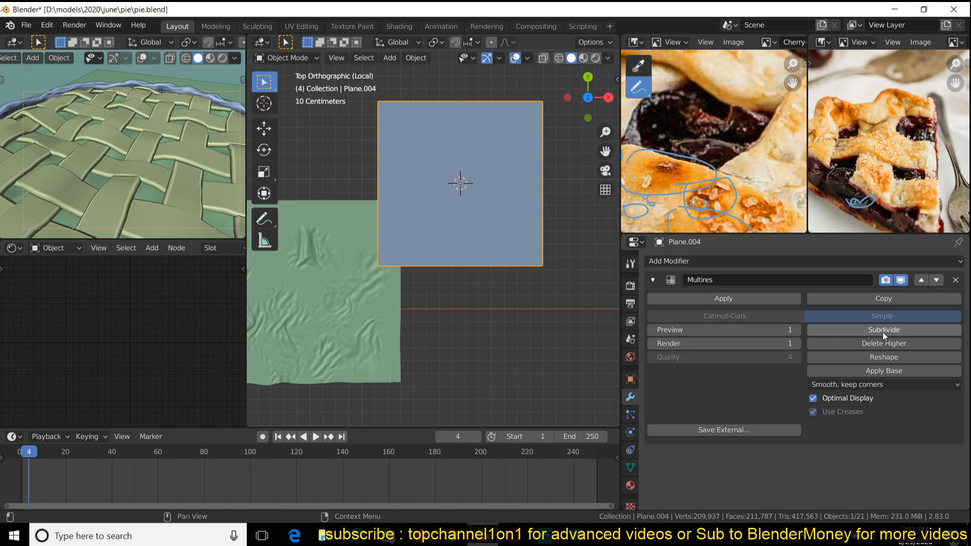
{"action": "left_click", "coordinate": [882, 332]}
{"action": "left_click", "coordinate": [882, 332]}
{"action": "scroll", "coordinate": [503, 303], "scroll_direction": "up", "scroll_amount": 2}
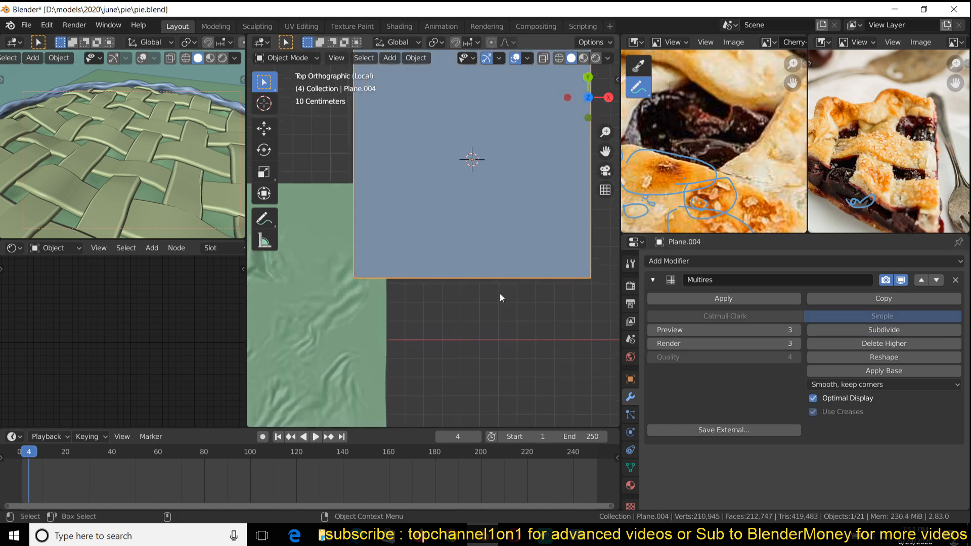
- Try wrinkling the plane in Sculpt Mode with the Cloth brush, and return to Object Mode
{"action": "left_click", "coordinate": [315, 58]}
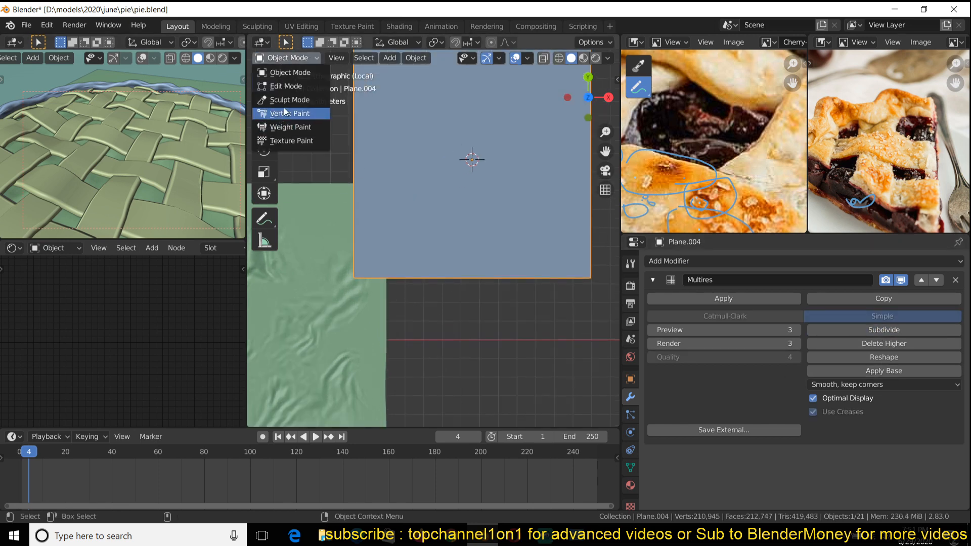
{"action": "left_click", "coordinate": [288, 100]}
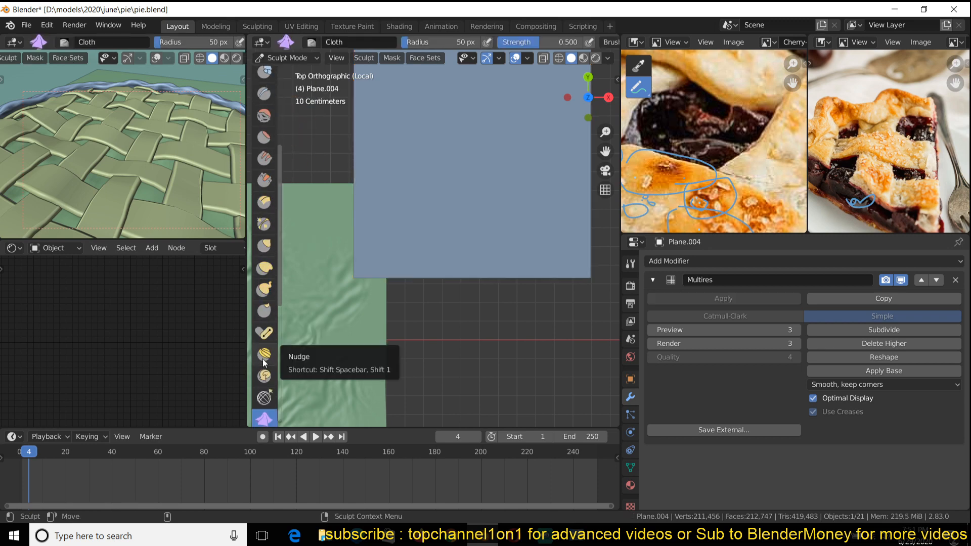
{"action": "scroll", "coordinate": [264, 364], "scroll_direction": "down", "scroll_amount": 3}
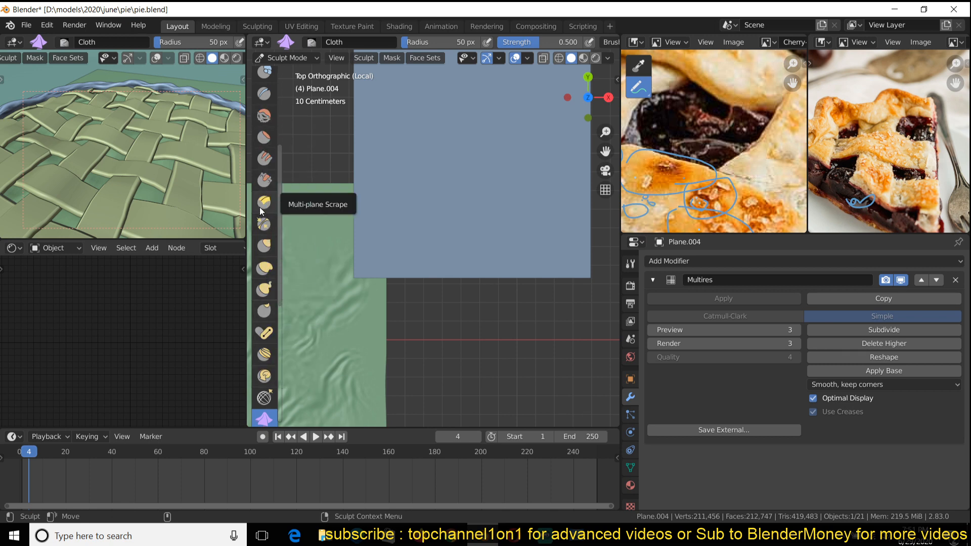
{"action": "scroll", "coordinate": [263, 207], "scroll_direction": "down", "scroll_amount": 5}
{"action": "scroll", "coordinate": [377, 238], "scroll_direction": "down", "scroll_amount": 3}
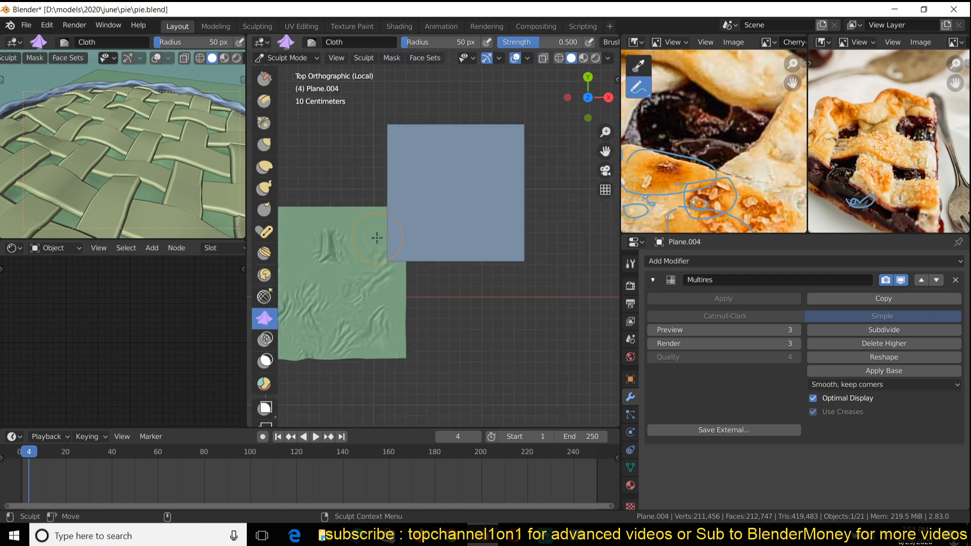
{"action": "middle_click_drag", "start_coordinate": [377, 245], "coordinate": [378, 305], "text": "shift"}
{"action": "scroll", "coordinate": [408, 227], "scroll_direction": "up", "scroll_amount": 3}
{"action": "left_click_drag", "start_coordinate": [409, 227], "coordinate": [437, 277]}
{"action": "scroll", "coordinate": [442, 290], "scroll_direction": "up", "scroll_amount": 3}
{"action": "middle_click_drag", "start_coordinate": [434, 272], "coordinate": [420, 224]}
{"action": "scroll", "coordinate": [423, 233], "scroll_direction": "down", "scroll_amount": 2}
{"action": "left_click_drag", "start_coordinate": [372, 158], "coordinate": [372, 159]}
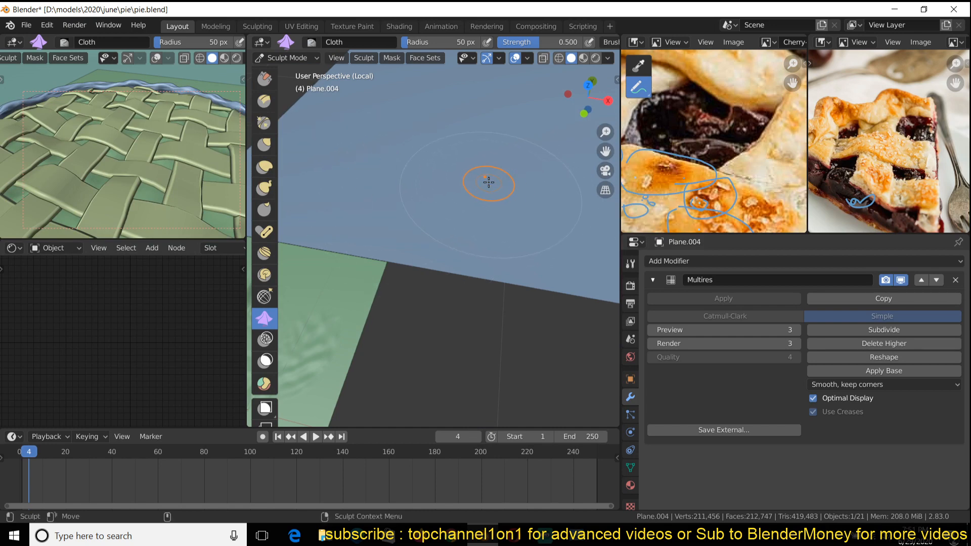
{"action": "scroll", "coordinate": [488, 182], "scroll_direction": "down", "scroll_amount": 5}
{"action": "scroll", "coordinate": [486, 191], "scroll_direction": "up", "scroll_amount": 3}
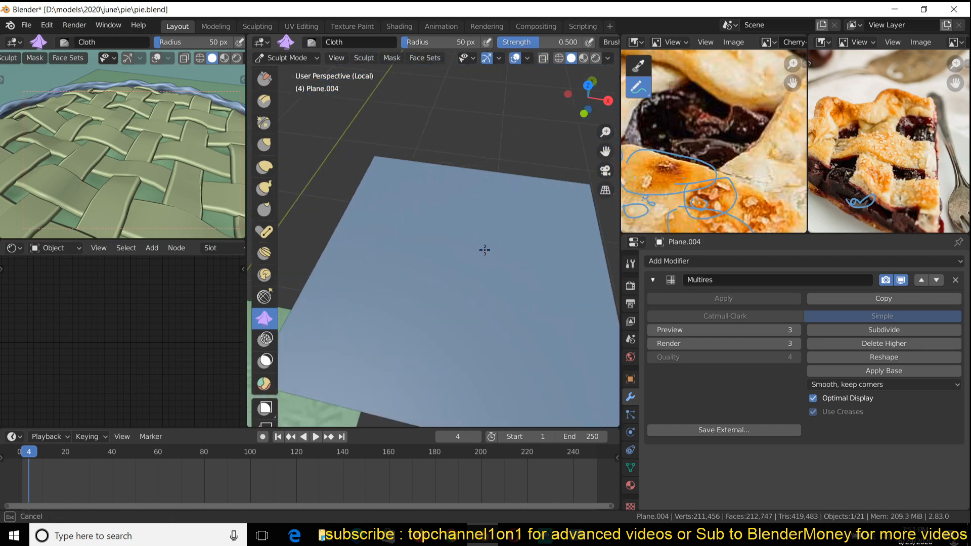
{"action": "left_click_drag", "start_coordinate": [485, 250], "coordinate": [481, 249]}
{"action": "mouse_move", "coordinate": [448, 230]}
{"action": "middle_mouse_down"}
{"action": "mouse_move", "coordinate": [448, 197]}
{"action": "mouse_move", "coordinate": [441, 205]}
{"action": "middle_mouse_up"}
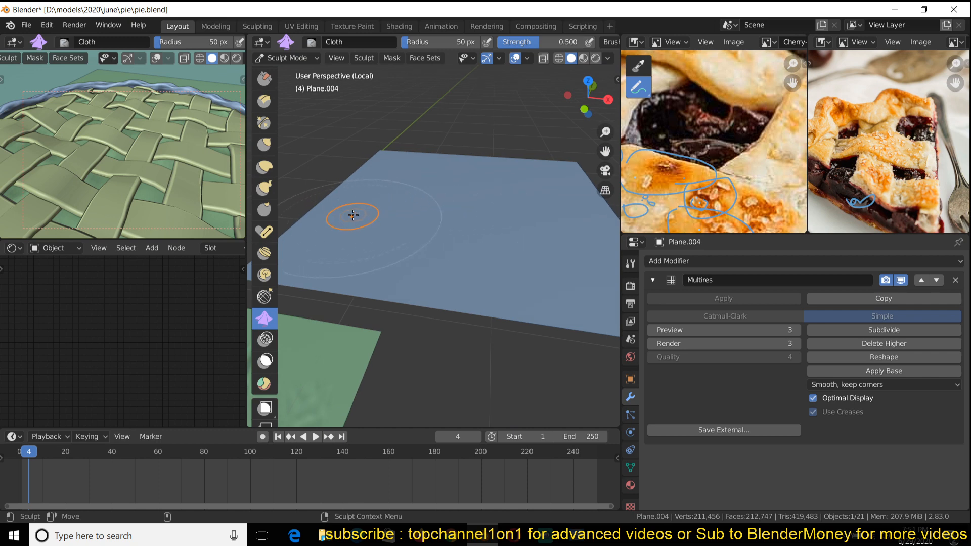
{"action": "left_click", "coordinate": [290, 59]}
{"action": "left_click", "coordinate": [293, 39]}
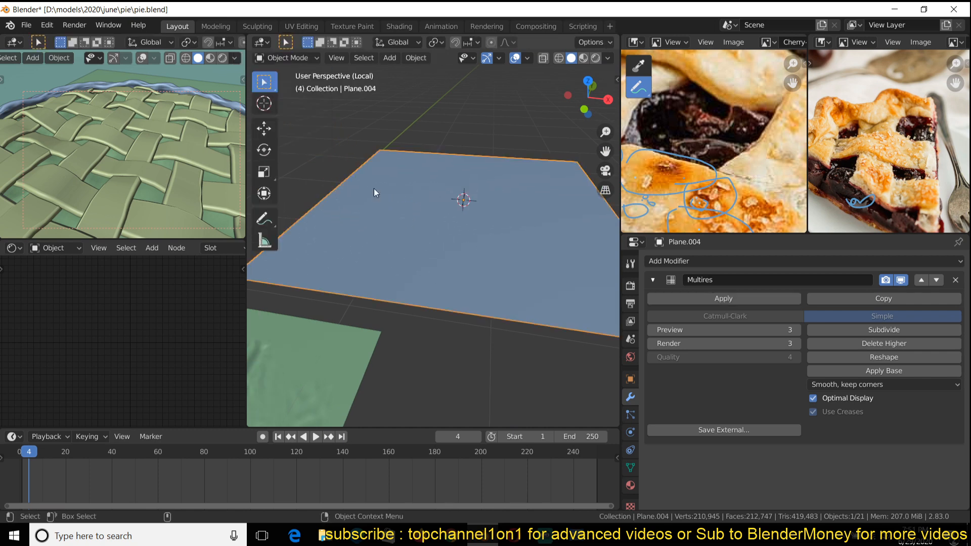
{"action": "key", "text": "Tab"}
{"action": "right_click", "coordinate": [404, 218]}
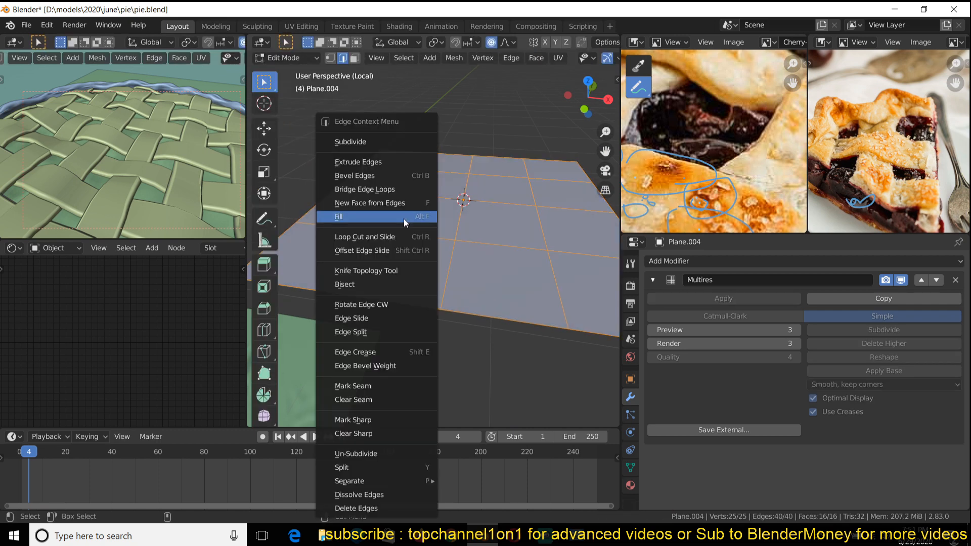
{"action": "left_click", "coordinate": [395, 155]}
{"action": "key", "text": "ctrl+z"}
{"action": "key", "text": "Tab"}
{"action": "right_click", "coordinate": [411, 182]}
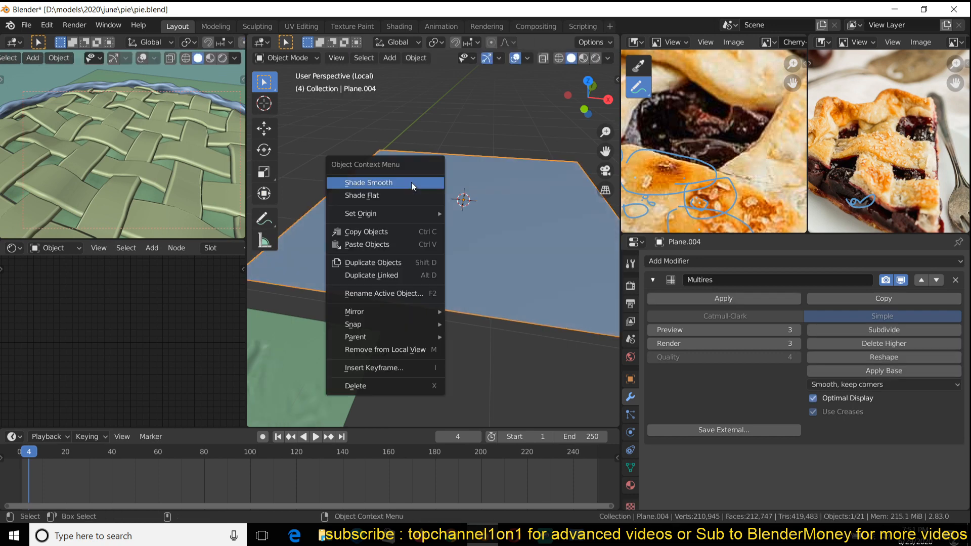
{"action": "key", "text": "Escape"}
- Subdivide the plane's base mesh once more in Edit Mode and return to Object Mode
{"action": "key", "text": "Tab"}
{"action": "right_click", "coordinate": [420, 179]}
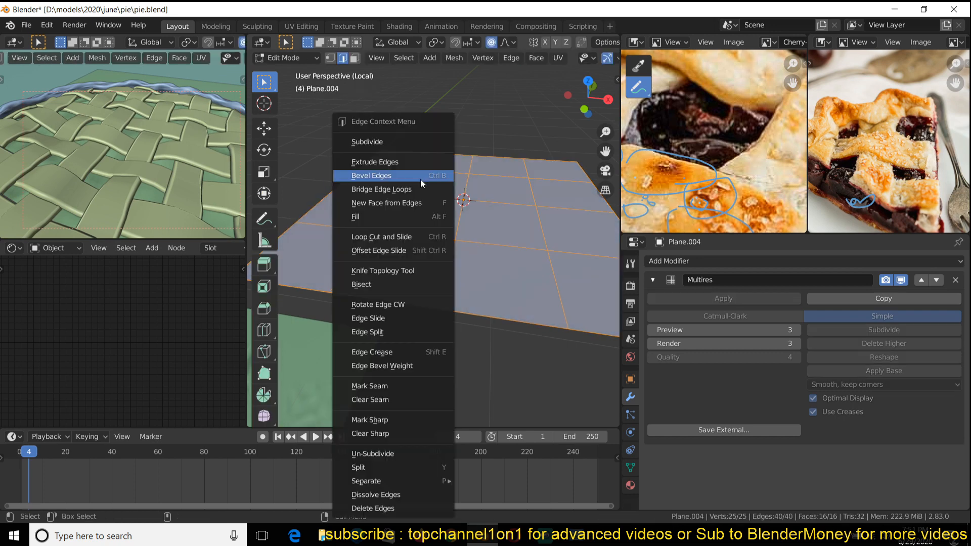
{"action": "left_click", "coordinate": [401, 144]}
{"action": "key", "text": "Tab"}
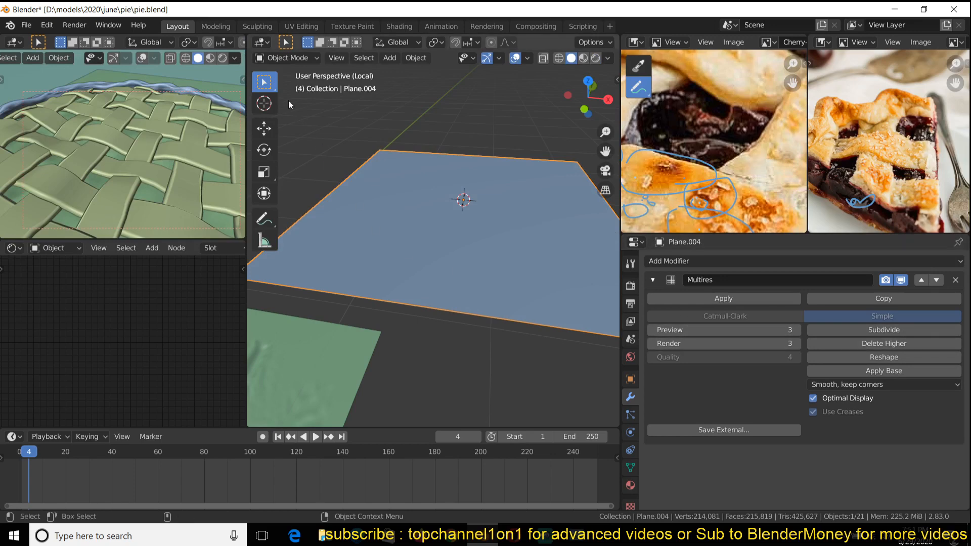
- Sculpt wrinkles and folds across the plane with the Cloth brush in Sculpt Mode, and return to Object Mode
{"action": "left_click", "coordinate": [284, 55]}
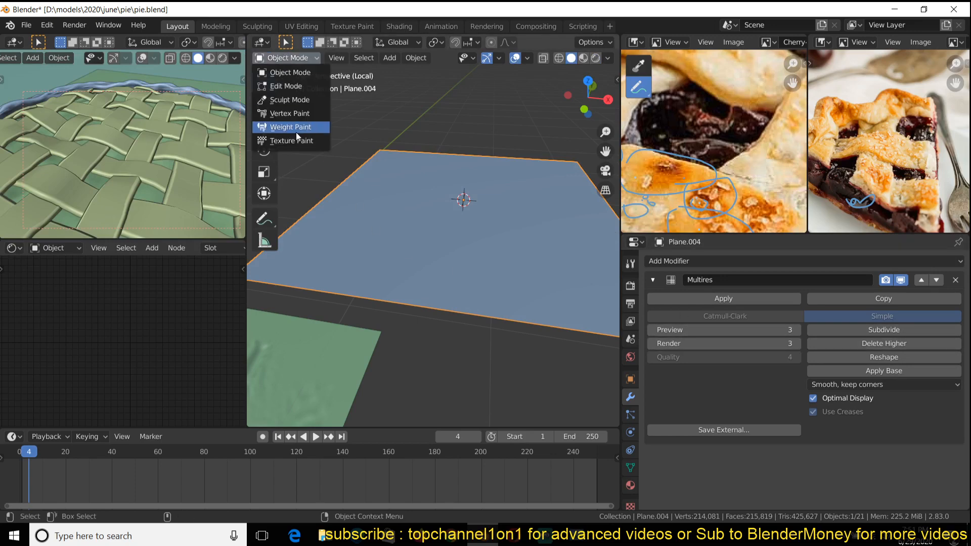
{"action": "left_click", "coordinate": [305, 101]}
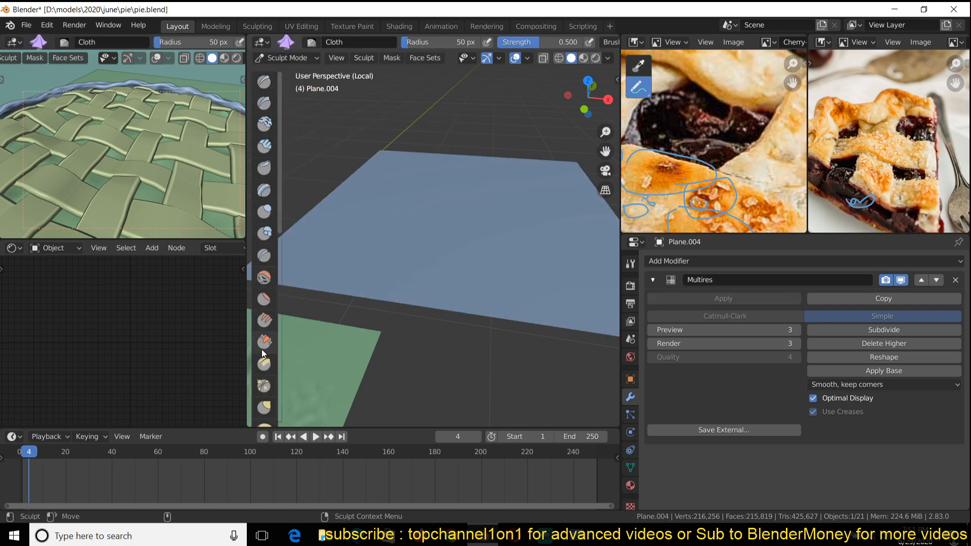
{"action": "middle_click_drag", "start_coordinate": [363, 225], "coordinate": [373, 286]}
{"action": "mouse_move", "coordinate": [372, 275]}
{"action": "left_mouse_down"}
{"action": "mouse_move", "coordinate": [441, 271]}
{"action": "mouse_move", "coordinate": [494, 291]}
{"action": "mouse_move", "coordinate": [481, 292]}
{"action": "left_mouse_up"}
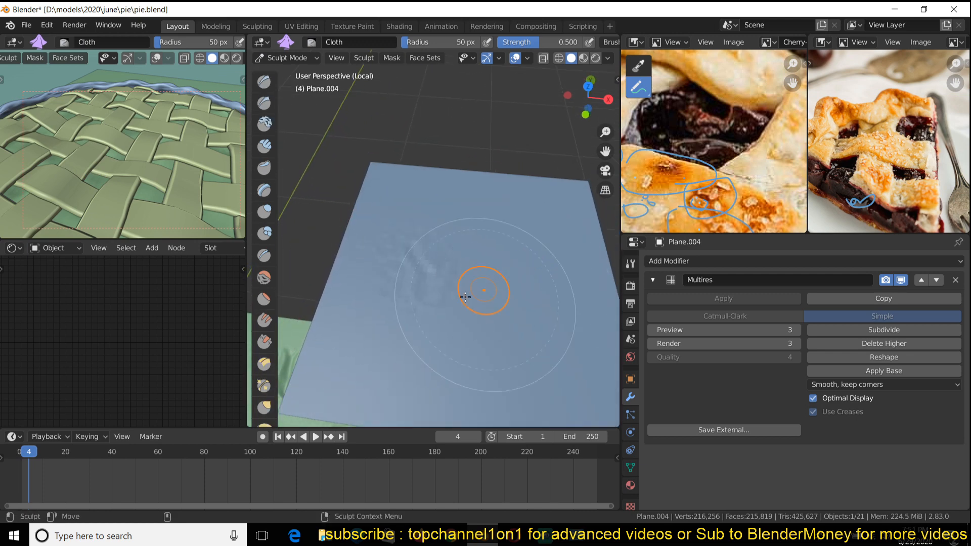
{"action": "mouse_move", "coordinate": [378, 299]}
{"action": "left_mouse_down"}
{"action": "mouse_move", "coordinate": [392, 343]}
{"action": "mouse_move", "coordinate": [433, 337]}
{"action": "left_mouse_up"}
{"action": "mouse_move", "coordinate": [417, 188]}
{"action": "middle_mouse_down"}
{"action": "mouse_move", "coordinate": [473, 238]}
{"action": "mouse_move", "coordinate": [390, 331]}
{"action": "mouse_move", "coordinate": [469, 286]}
{"action": "middle_mouse_up"}
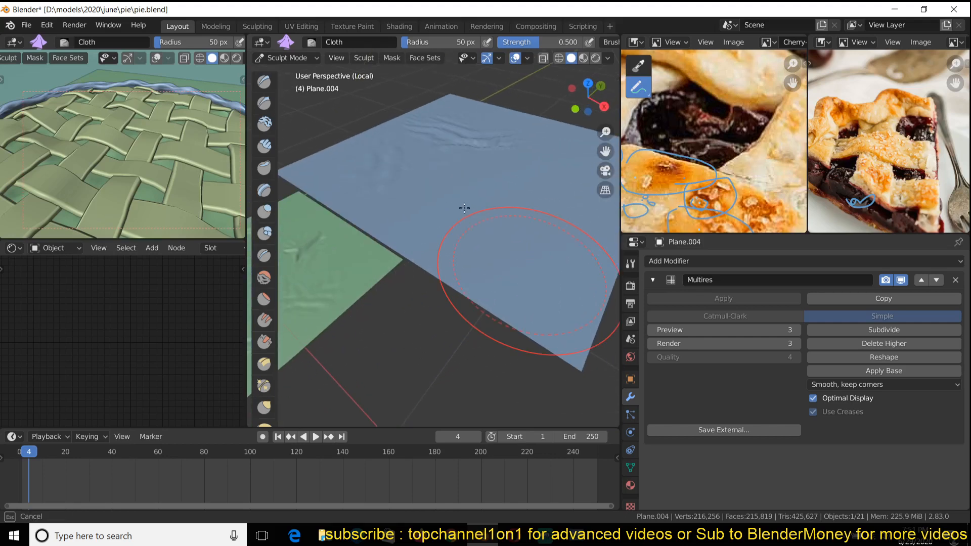
{"action": "scroll", "coordinate": [465, 235], "scroll_direction": "up", "scroll_amount": 2}
{"action": "scroll", "coordinate": [473, 239], "scroll_direction": "up", "scroll_amount": 4}
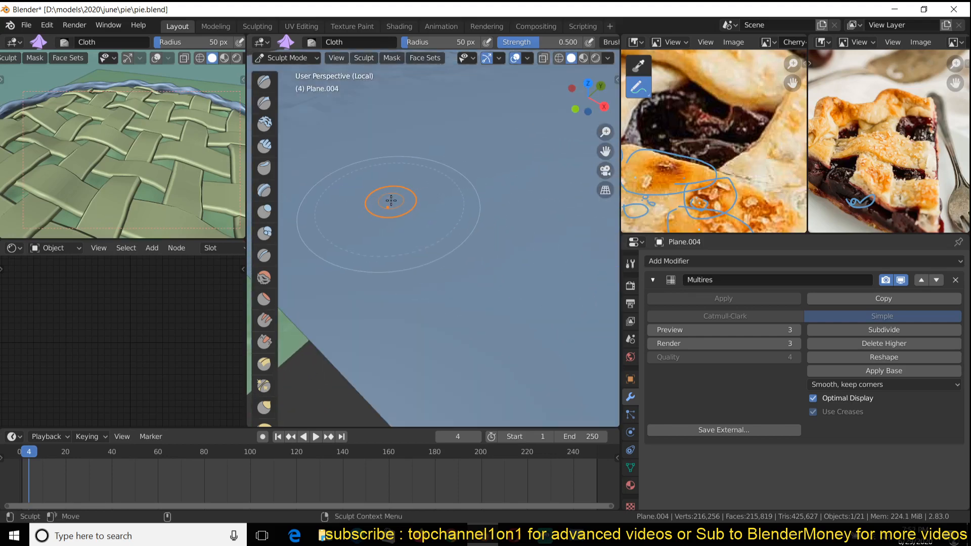
{"action": "scroll", "coordinate": [392, 207], "scroll_direction": "down", "scroll_amount": 2}
{"action": "mouse_move", "coordinate": [371, 240]}
{"action": "left_mouse_down"}
{"action": "mouse_move", "coordinate": [583, 192]}
{"action": "mouse_move", "coordinate": [461, 142]}
{"action": "mouse_move", "coordinate": [466, 184]}
{"action": "left_mouse_up"}
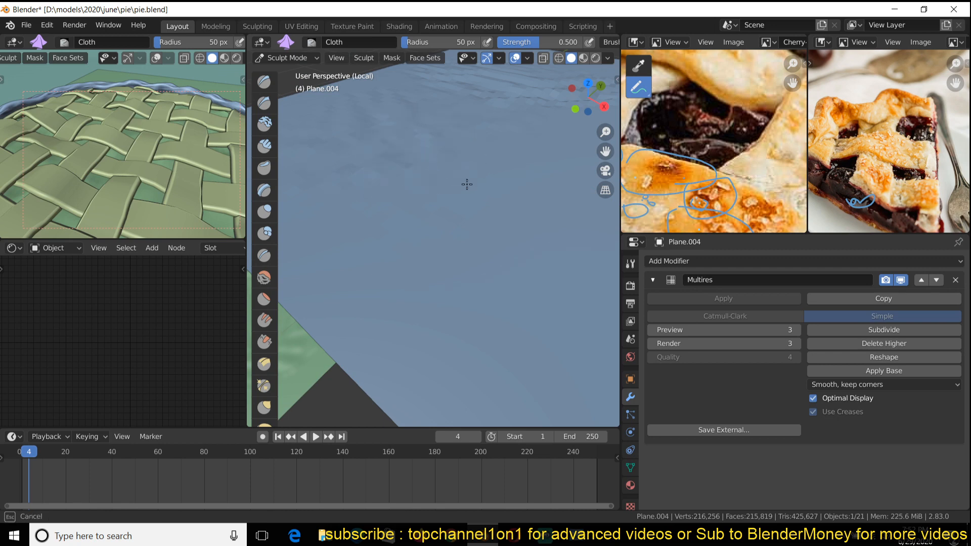
{"action": "left_click_drag", "start_coordinate": [484, 243], "coordinate": [489, 247]}
{"action": "left_click_drag", "start_coordinate": [365, 129], "coordinate": [351, 119]}
{"action": "middle_click_drag", "start_coordinate": [409, 98], "coordinate": [389, 163]}
{"action": "middle_click_drag", "start_coordinate": [462, 146], "coordinate": [438, 138]}
{"action": "middle_click_drag", "start_coordinate": [358, 156], "coordinate": [325, 137]}
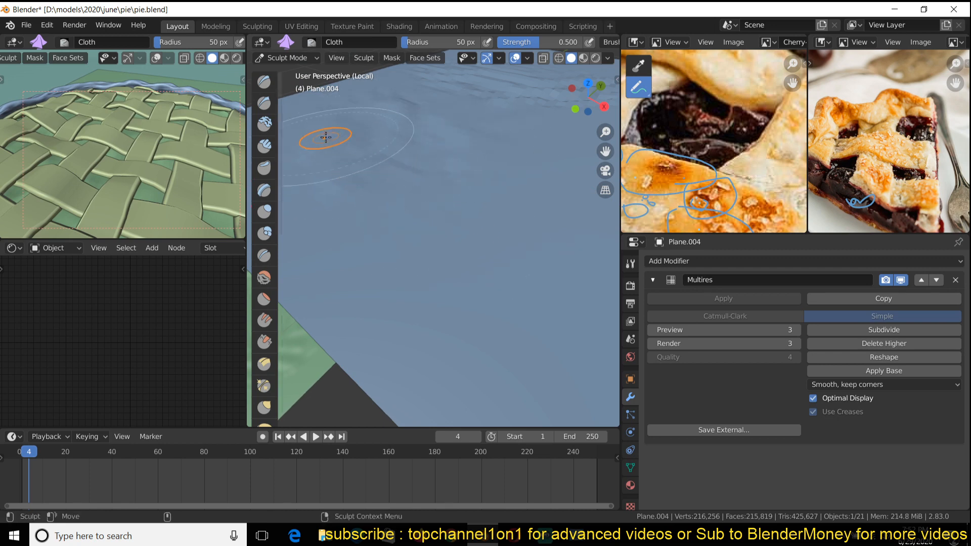
{"action": "scroll", "coordinate": [354, 177], "scroll_direction": "down", "scroll_amount": 10}
{"action": "scroll", "coordinate": [520, 283], "scroll_direction": "up", "scroll_amount": 5}
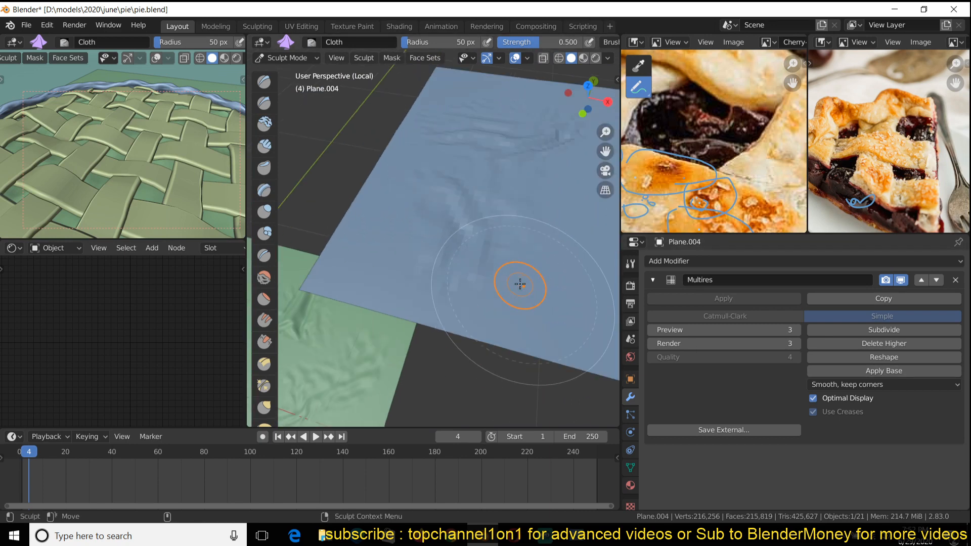
{"action": "left_click_drag", "start_coordinate": [463, 238], "coordinate": [439, 203]}
{"action": "scroll", "coordinate": [316, 374], "scroll_direction": "down", "scroll_amount": 5}
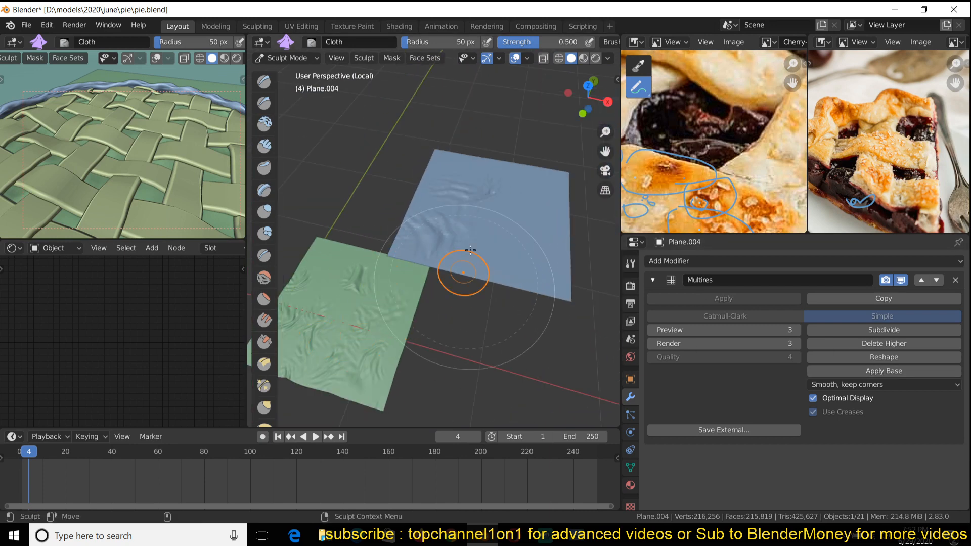
{"action": "mouse_move", "coordinate": [530, 240]}
{"action": "left_mouse_down"}
{"action": "mouse_move", "coordinate": [479, 248]}
{"action": "mouse_move", "coordinate": [485, 253]}
{"action": "mouse_move", "coordinate": [498, 239]}
{"action": "mouse_move", "coordinate": [467, 245]}
{"action": "left_mouse_up"}
{"action": "left_click_drag", "start_coordinate": [528, 185], "coordinate": [487, 182]}
{"action": "left_click", "coordinate": [274, 58]}
{"action": "left_click", "coordinate": [281, 71]}
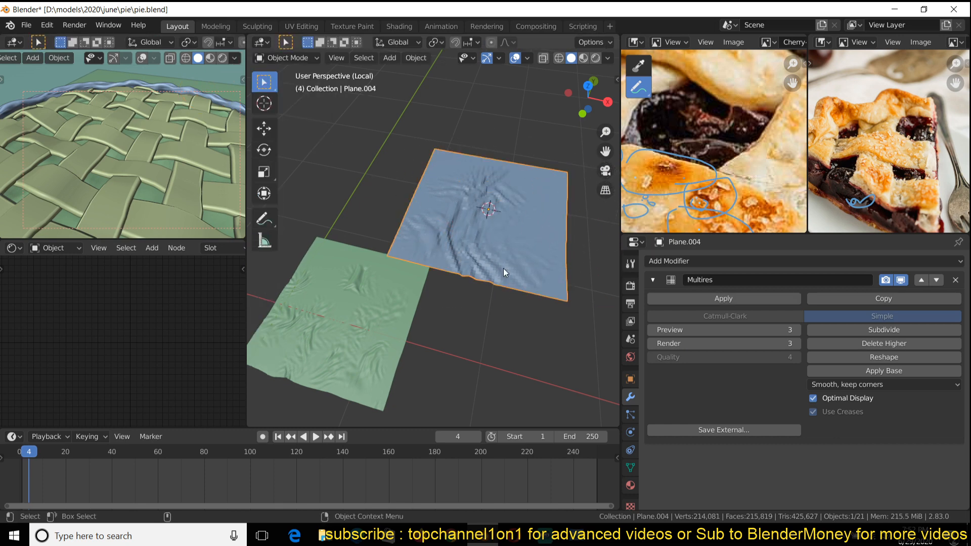
- Delete the wrinkled demonstration plane beside the tablecloth
{"action": "scroll", "coordinate": [502, 268], "scroll_direction": "up", "scroll_amount": 2}
{"action": "key", "text": "x"}
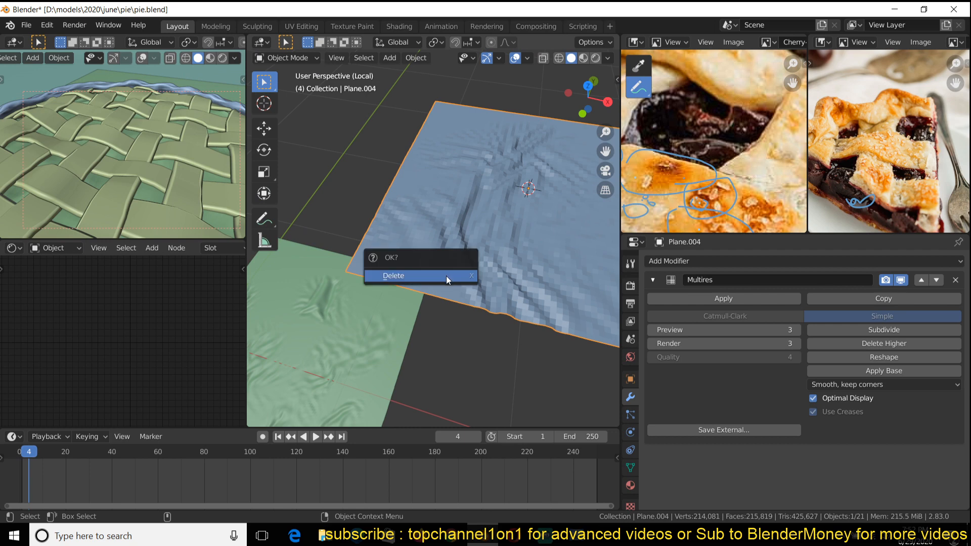
{"action": "left_click", "coordinate": [446, 275]}
- Select the tablecloth and show it in Material Preview shading
{"action": "scroll", "coordinate": [442, 284], "scroll_direction": "up", "scroll_amount": 5}
{"action": "middle_click_drag", "start_coordinate": [405, 332], "coordinate": [476, 273], "text": "shift"}
{"action": "left_click", "coordinate": [476, 273]}
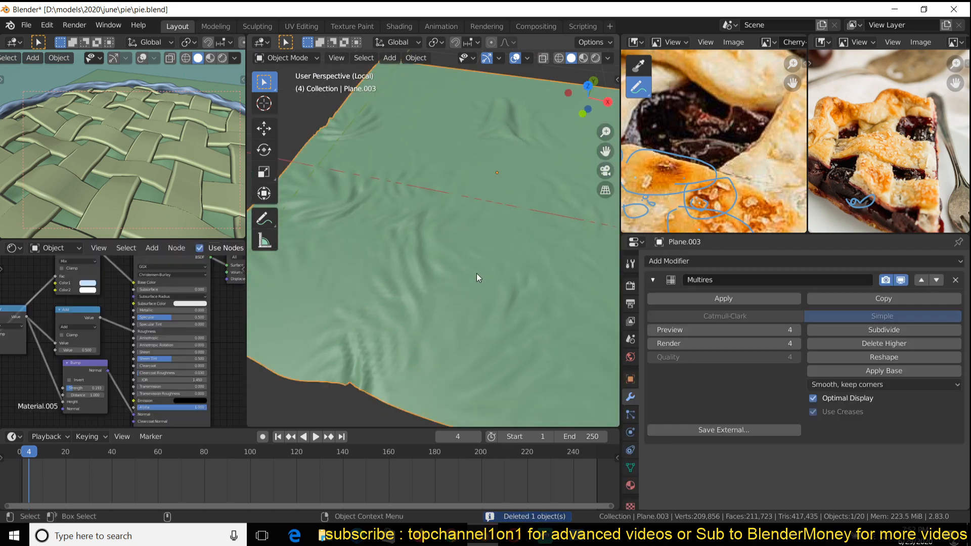
{"action": "left_click", "coordinate": [583, 57]}
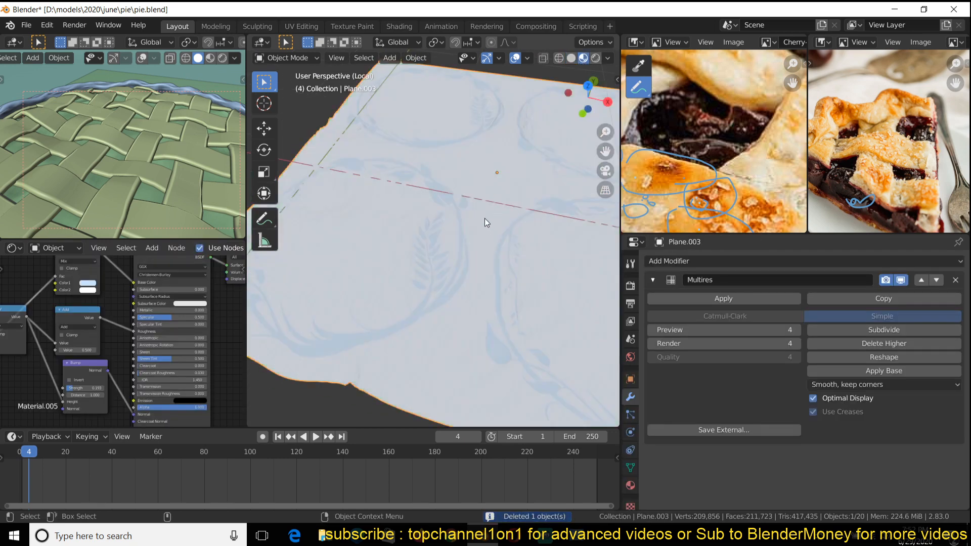
{"action": "mouse_move", "coordinate": [484, 218]}
{"action": "middle_mouse_down"}
{"action": "mouse_move", "coordinate": [498, 187]}
{"action": "mouse_move", "coordinate": [493, 197]}
{"action": "middle_mouse_up"}
- Preview an upstream texture node of the tablecloth material directly on the cloth and examine the node chain
{"action": "middle_click_drag", "start_coordinate": [38, 322], "coordinate": [231, 306]}
{"action": "scroll", "coordinate": [128, 322], "scroll_direction": "down", "scroll_amount": 3}
{"action": "middle_click_drag", "start_coordinate": [116, 313], "coordinate": [28, 321]}
{"action": "scroll", "coordinate": [196, 330], "scroll_direction": "up", "scroll_amount": 3}
{"action": "left_click", "coordinate": [177, 300], "text": "ctrl+shift"}
{"action": "scroll", "coordinate": [473, 296], "scroll_direction": "down", "scroll_amount": 3}
{"action": "scroll", "coordinate": [112, 364], "scroll_direction": "down", "scroll_amount": 4}
{"action": "scroll", "coordinate": [112, 340], "scroll_direction": "up", "scroll_amount": 4}
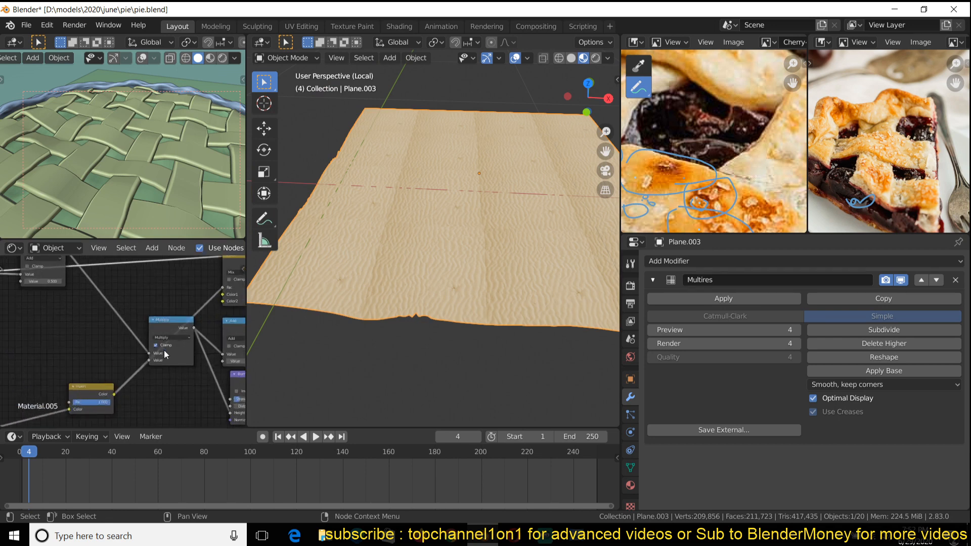
- Switch the tablecloth's preview back to the Principled BSDF and inspect the cloth's wrinkles up close
{"action": "middle_click_drag", "start_coordinate": [183, 364], "coordinate": [71, 358]}
{"action": "scroll", "coordinate": [124, 355], "scroll_direction": "down", "scroll_amount": 3}
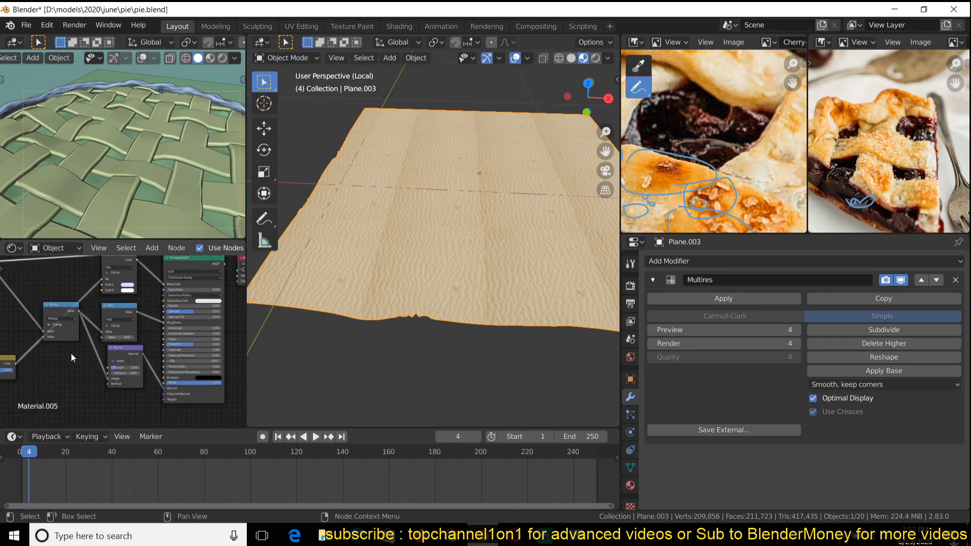
{"action": "left_click", "coordinate": [196, 266], "text": "ctrl+shift"}
{"action": "scroll", "coordinate": [477, 283], "scroll_direction": "up", "scroll_amount": 5}
{"action": "middle_click_drag", "start_coordinate": [477, 284], "coordinate": [463, 299]}
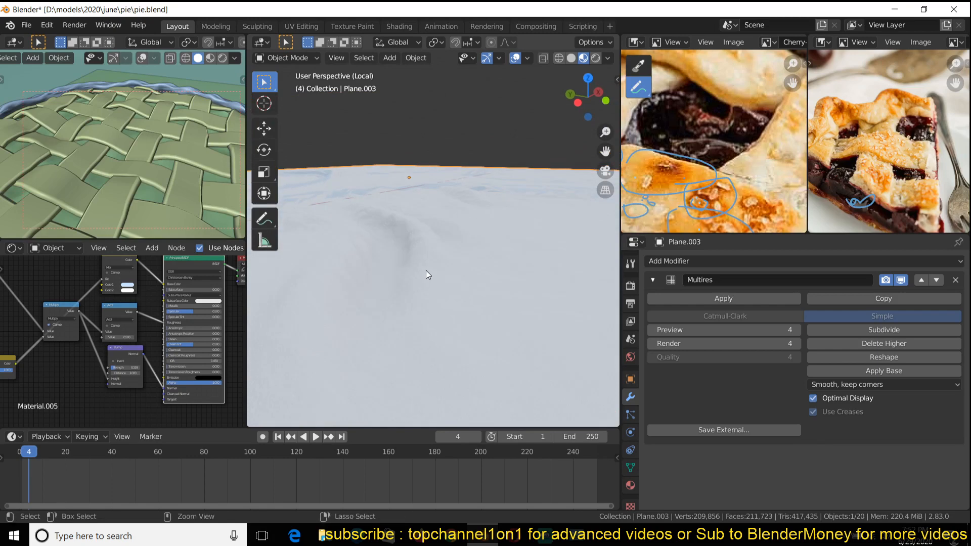
- Save the pie file and look over the tablecloth surface from a low angle
{"action": "key", "text": "ctrl+s"}
{"action": "scroll", "coordinate": [426, 266], "scroll_direction": "down", "scroll_amount": 2}
{"action": "middle_click_drag", "start_coordinate": [426, 264], "coordinate": [402, 268]}
{"action": "scroll", "coordinate": [403, 272], "scroll_direction": "up", "scroll_amount": 2}
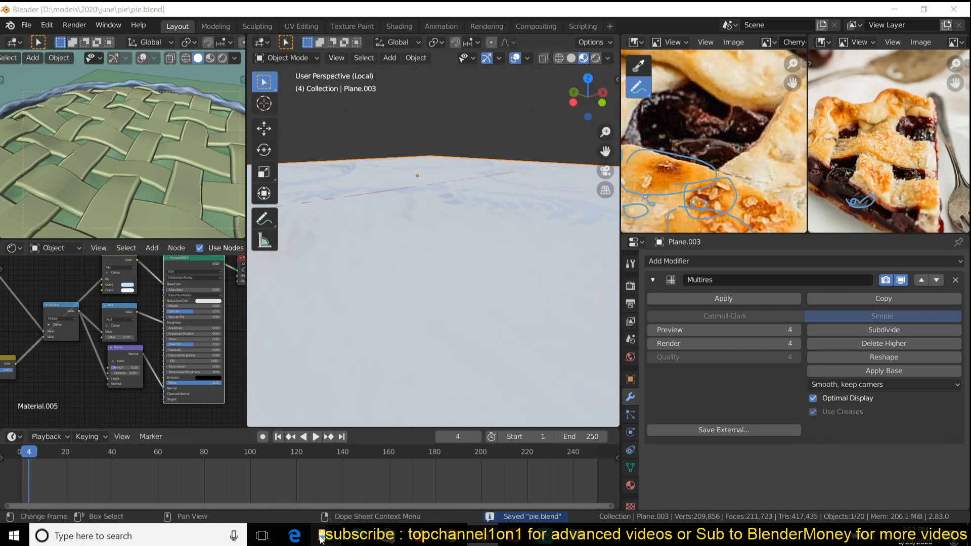
- Switch to the pie folder in File Explorer and browse its rendered images in Windows Photo Viewer
{"action": "mouse_move", "coordinate": [321, 535]}
{"action": "left_click", "coordinate": [310, 488]}
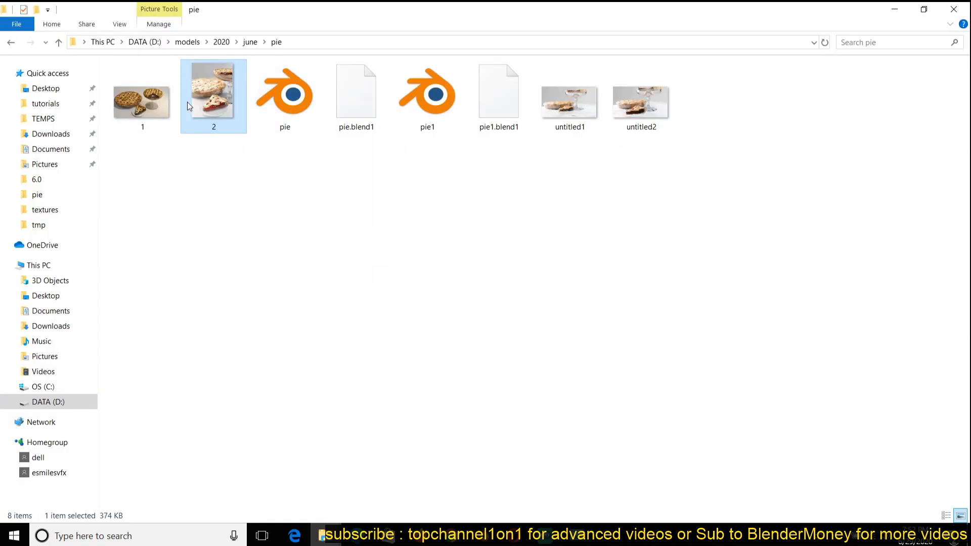
{"action": "double_click", "coordinate": [165, 103]}
{"action": "key", "text": "Right"}
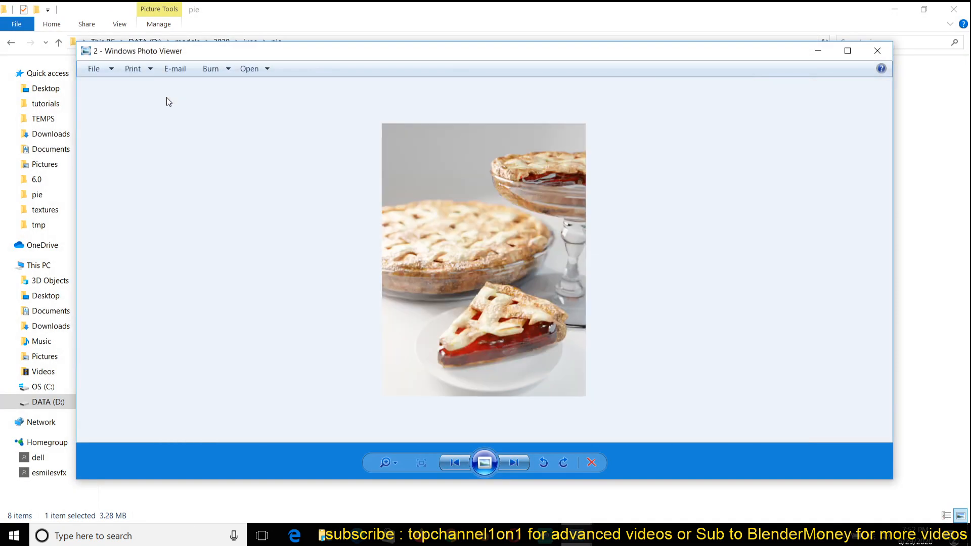
{"action": "key", "text": "Right"}
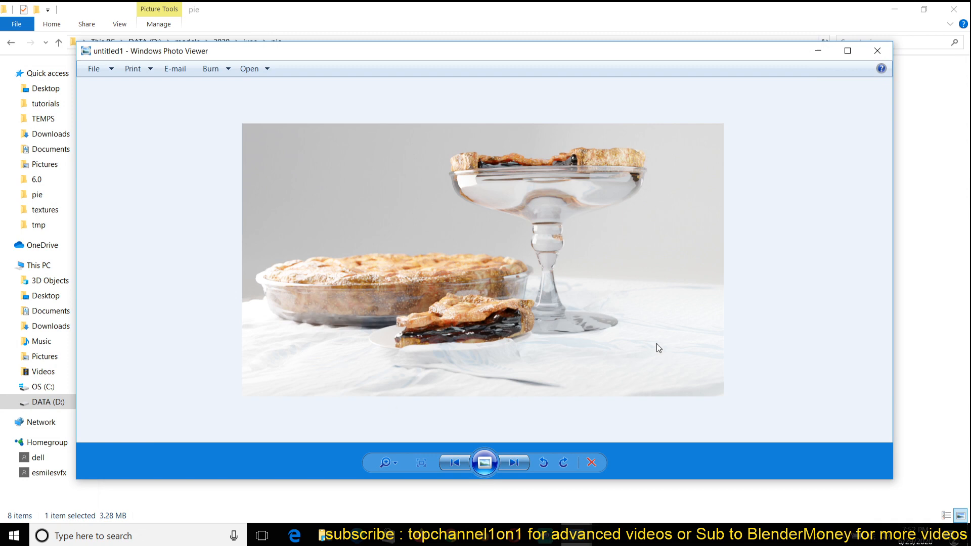
{"action": "key", "text": "Right"}
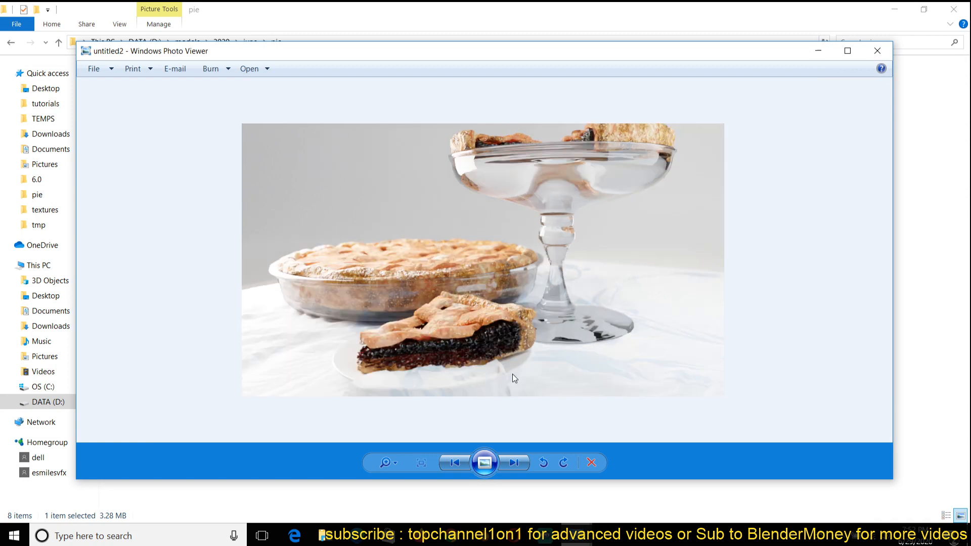
{"action": "key", "text": "Right"}
{"action": "key", "text": "Right"}
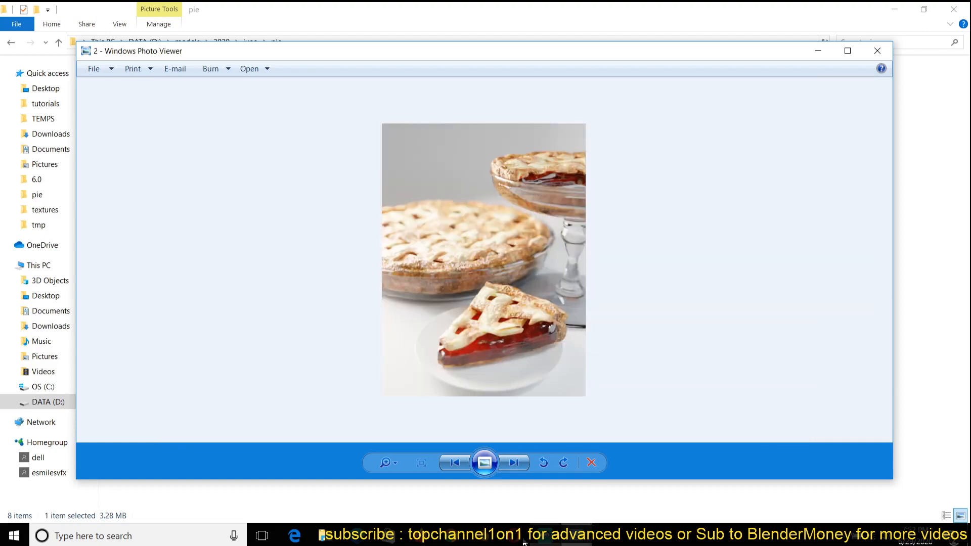